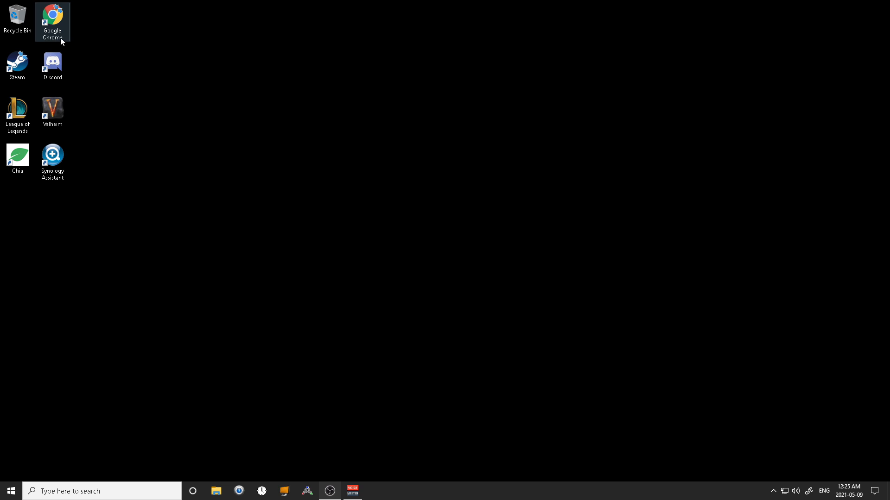
# Launch Google Chrome, search for "swar chia plot manager" and open the project's GitHub repository
pyautogui.click(52, 18)
pyautogui.doubleClick(51, 19)
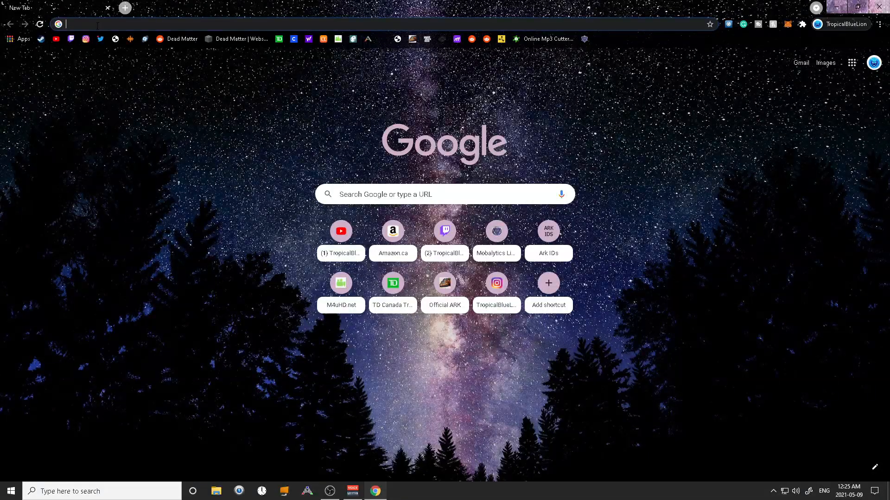
pyautogui.click(99, 25)
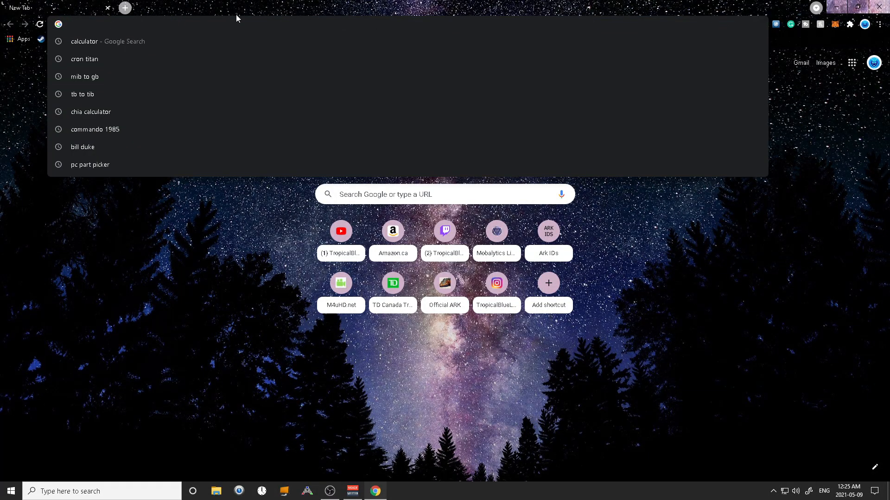
pyautogui.write('Swar')
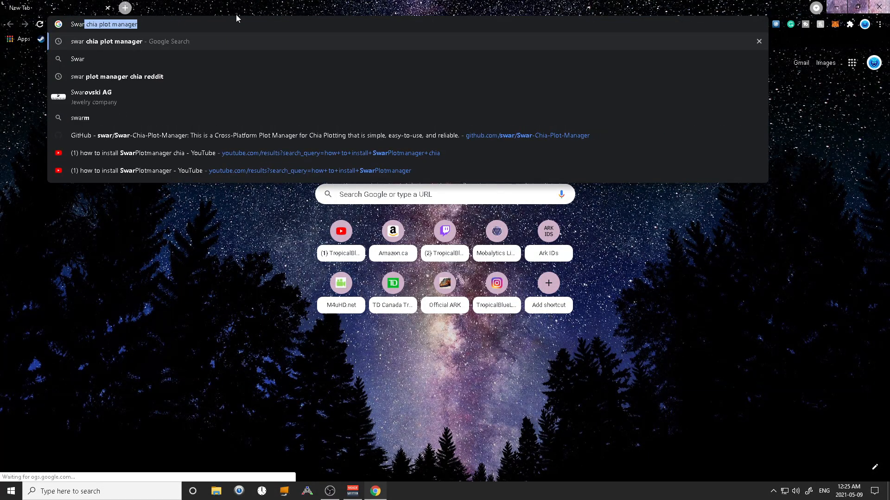
pyautogui.write(' chia pl')
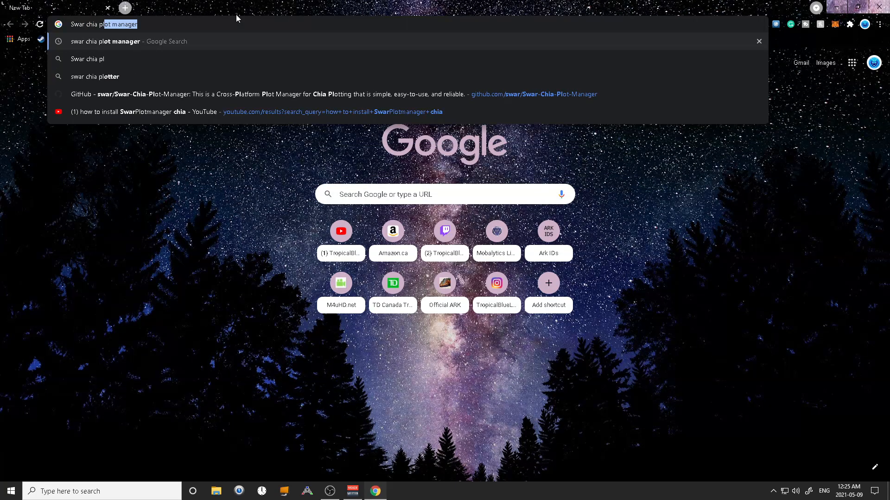
pyautogui.press('Return')
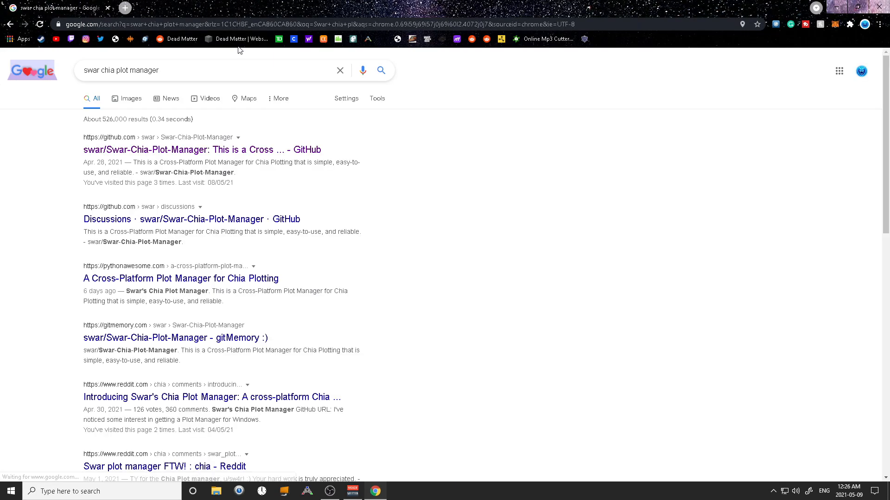
pyautogui.click(301, 157)
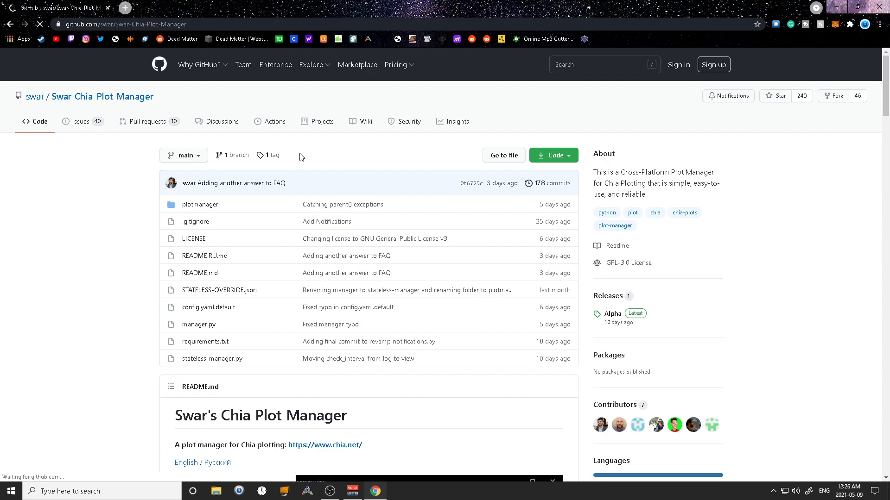
# Download the Swar-Chia-Plot-Manager repository as a ZIP archive
pyautogui.scroll(-10, 299, 157)
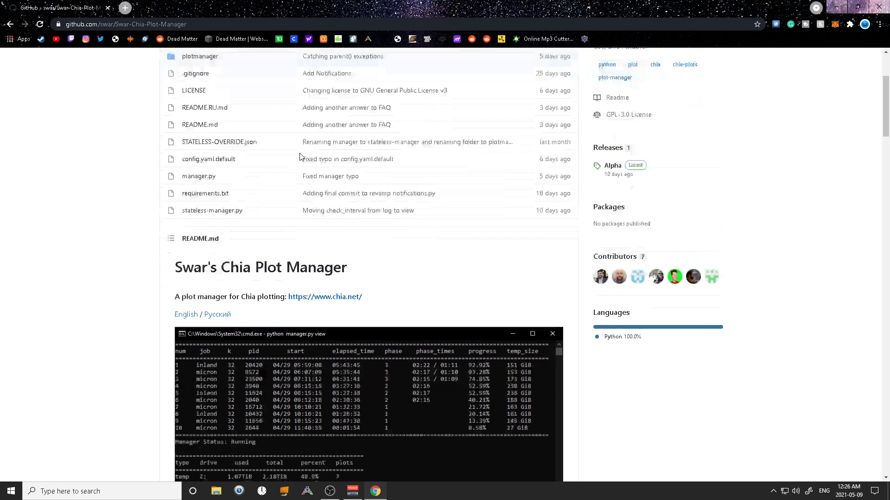
pyautogui.scroll(-9, 300, 153)
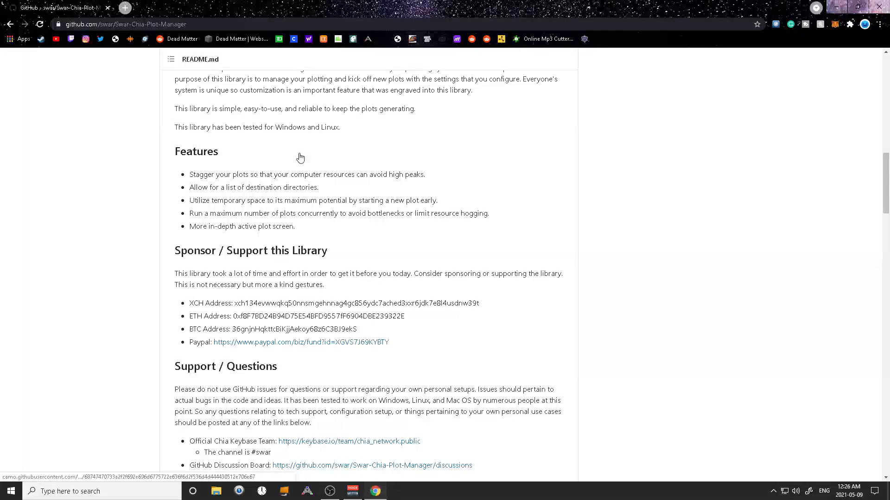
pyautogui.scroll(-9, 300, 157)
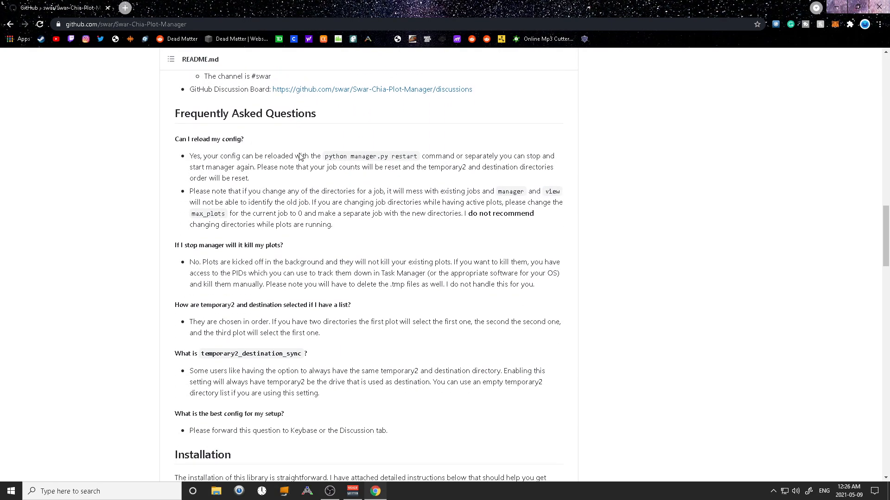
pyautogui.scroll(-3, 300, 154)
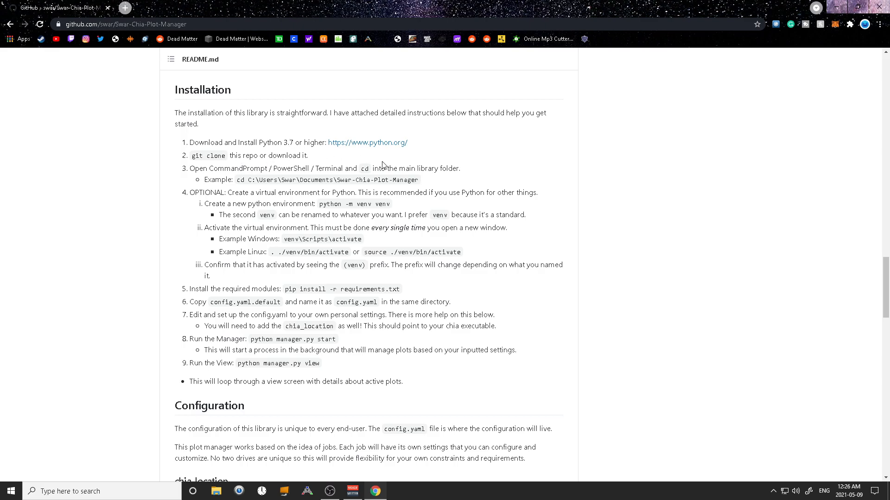
pyautogui.scroll(20, 383, 164)
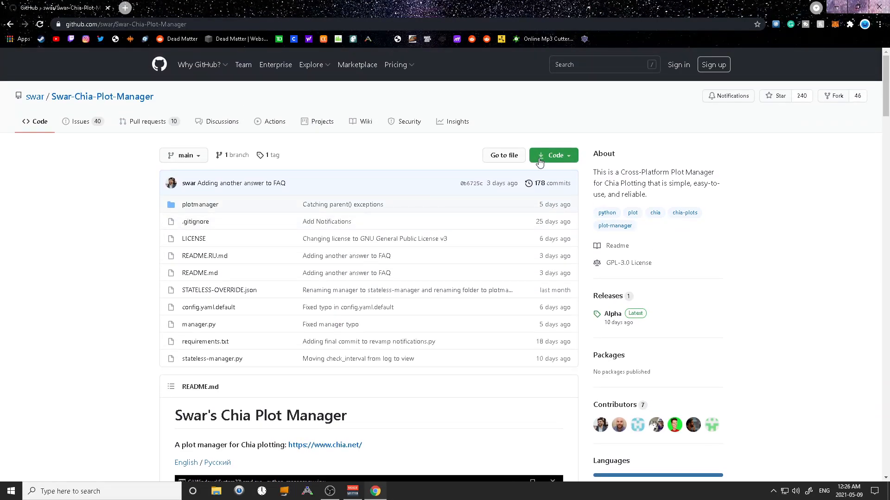
pyautogui.click(509, 155)
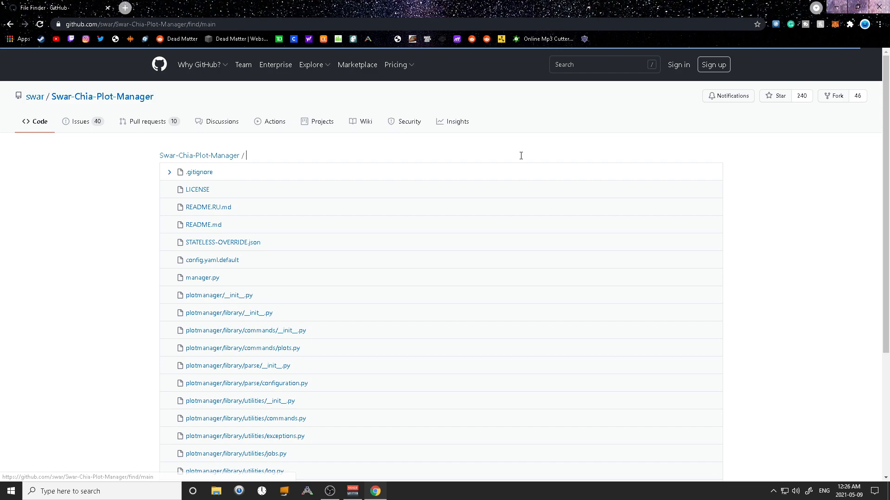
pyautogui.click(9, 25)
pyautogui.click(555, 154)
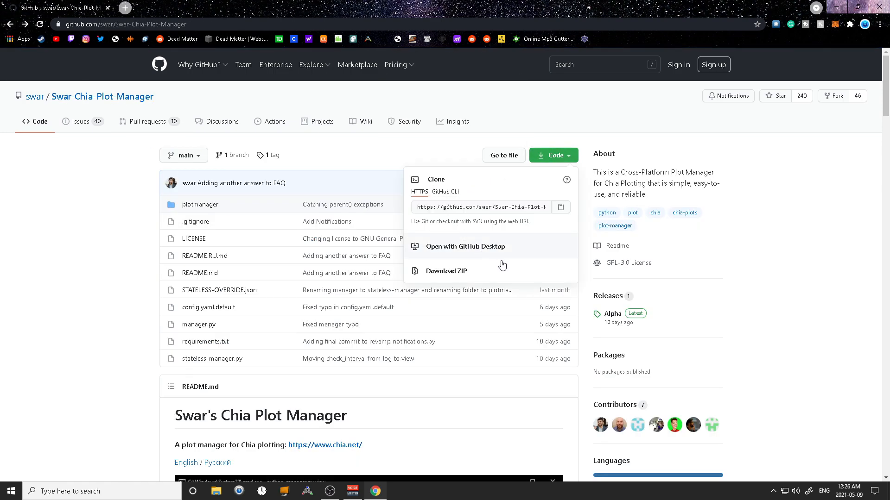
pyautogui.click(465, 277)
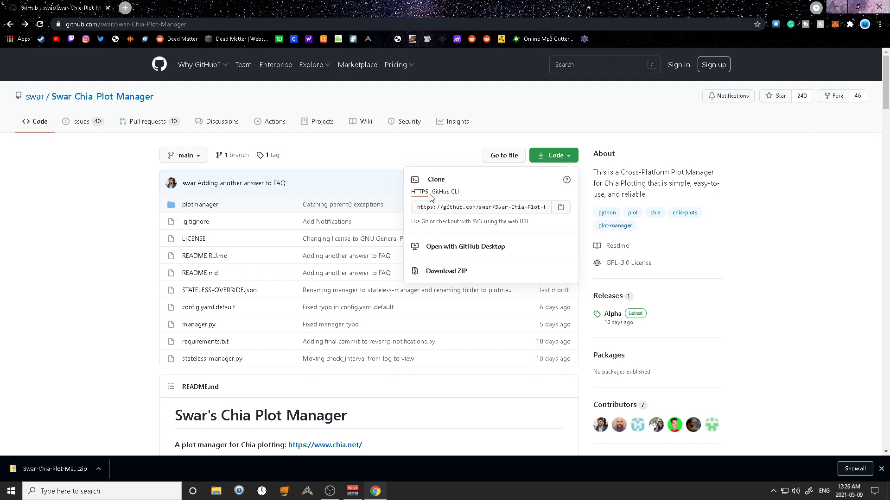
# Open the downloaded archive and look through its Swar-Chia-Plot-Manager-main folder and the plotmanager subfolder
pyautogui.click(44, 470)
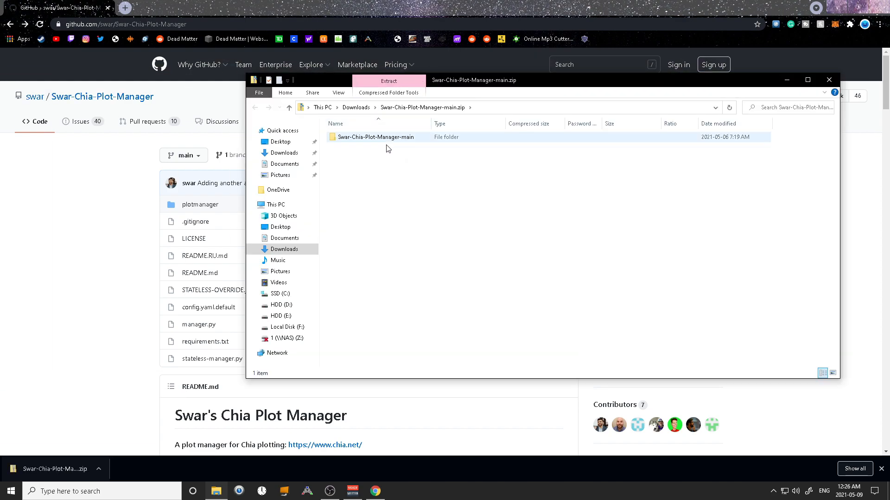
pyautogui.doubleClick(375, 138)
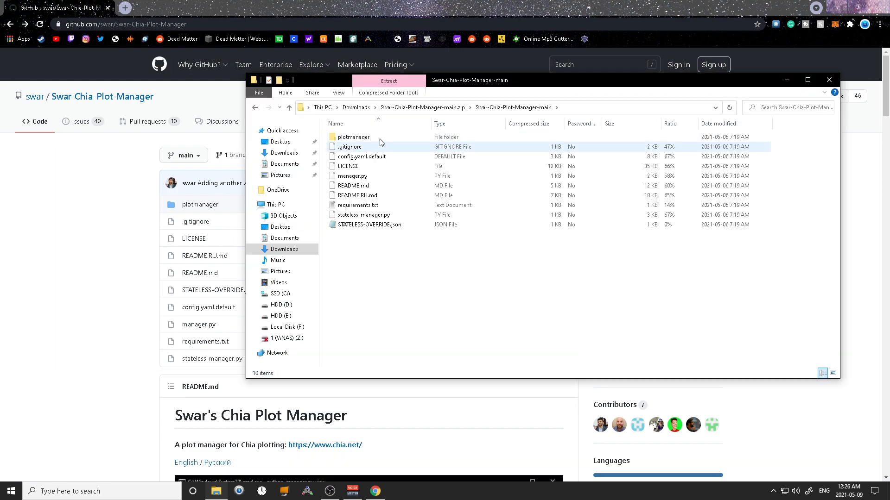
pyautogui.click(379, 138)
pyautogui.doubleClick(379, 138)
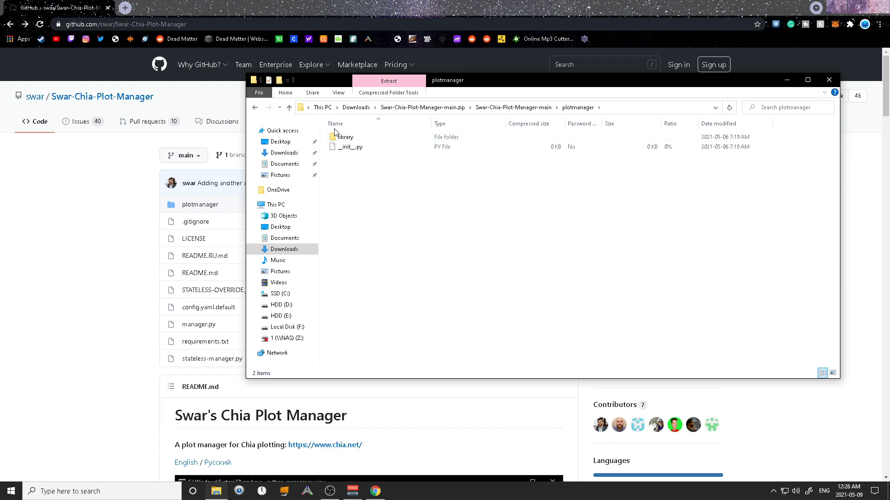
pyautogui.click(254, 108)
pyautogui.click(254, 108)
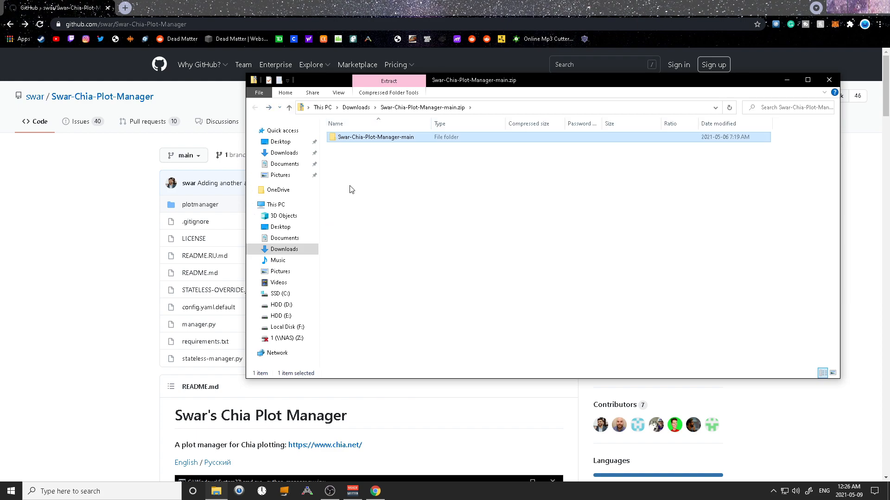
# Following the README's installation section, extract the Swar-Chia-Plot-Manager-main folder from the archive into Documents and open the extracted folder
pyautogui.click(141, 227)
pyautogui.scroll(-20, 274, 207)
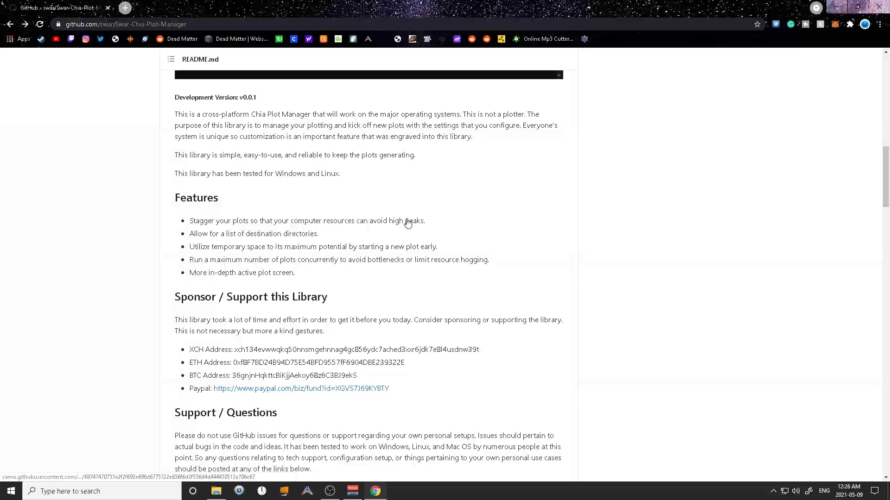
pyautogui.scroll(-3, 408, 223)
pyautogui.scroll(-2, 407, 220)
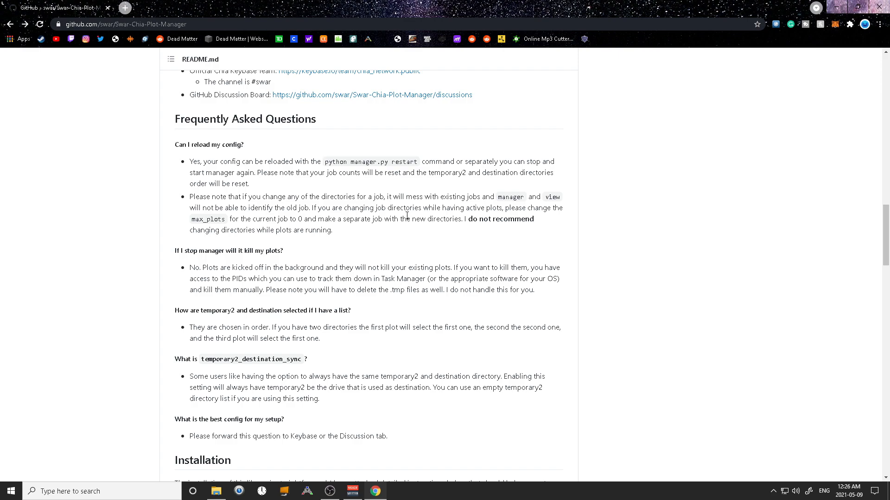
pyautogui.scroll(-7, 407, 217)
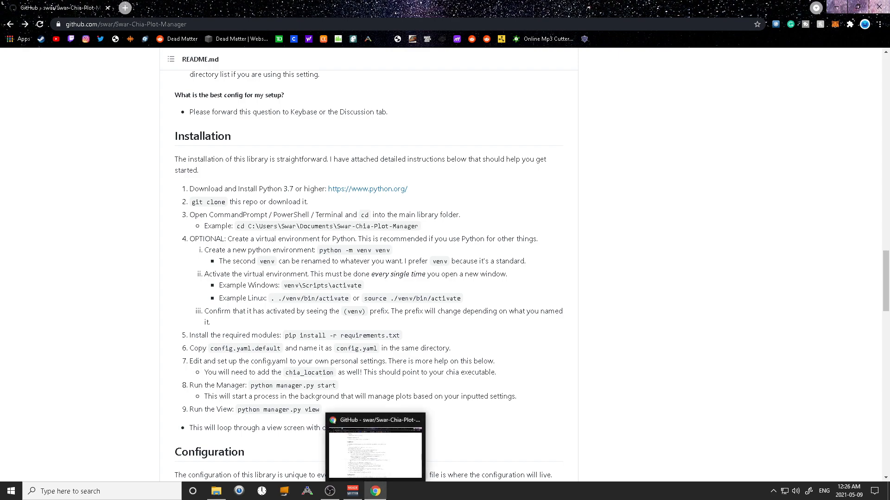
pyautogui.click(215, 491)
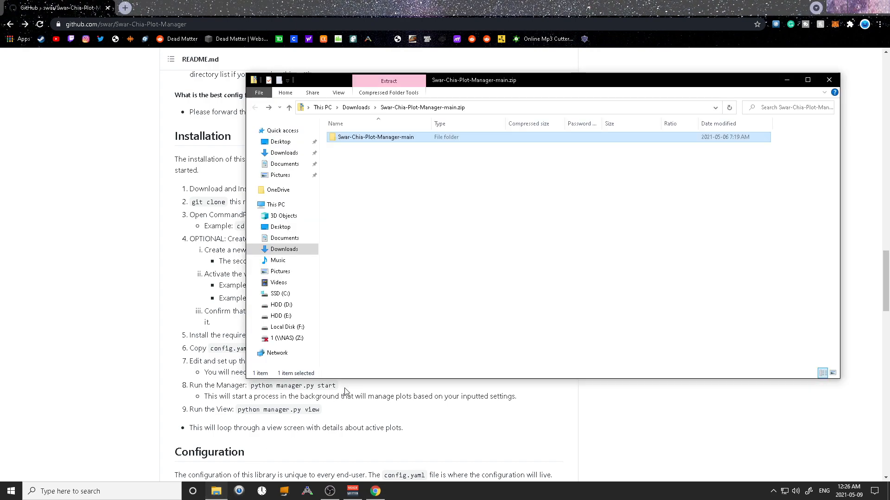
pyautogui.moveTo(363, 138); pyautogui.dragTo(284, 166)
pyautogui.click(284, 164)
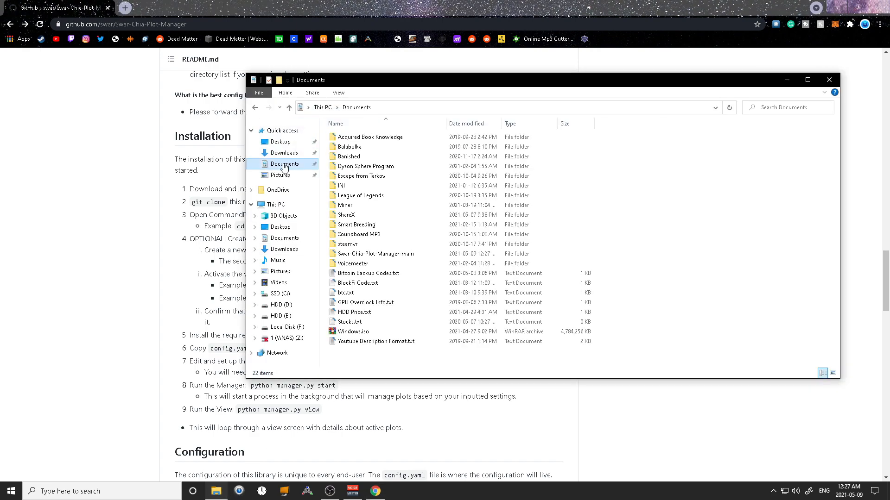
pyautogui.doubleClick(373, 254)
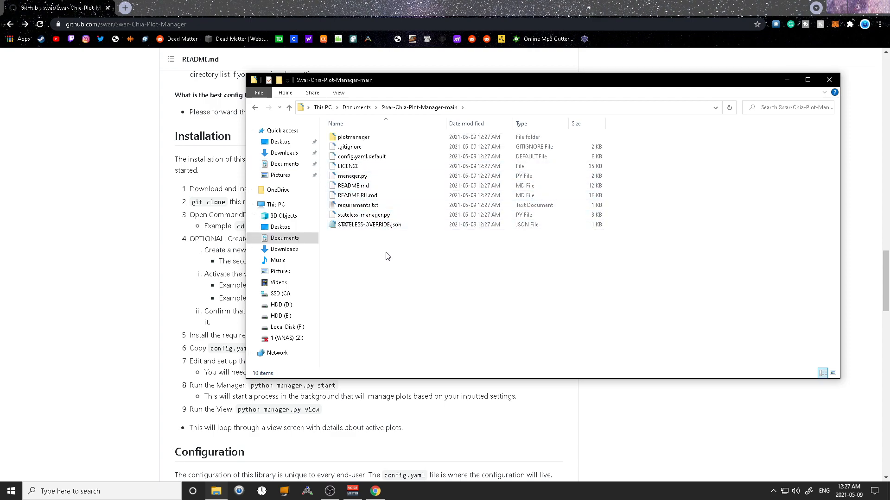
pyautogui.click(148, 213)
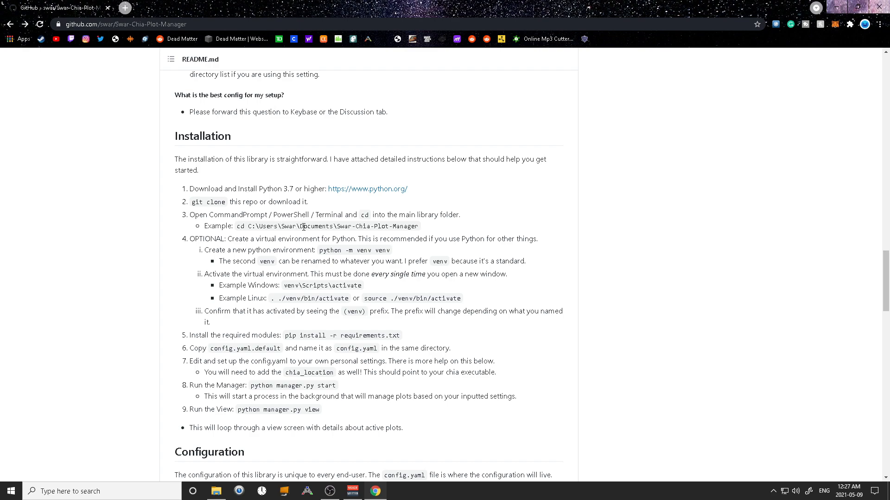
pyautogui.click(137, 492)
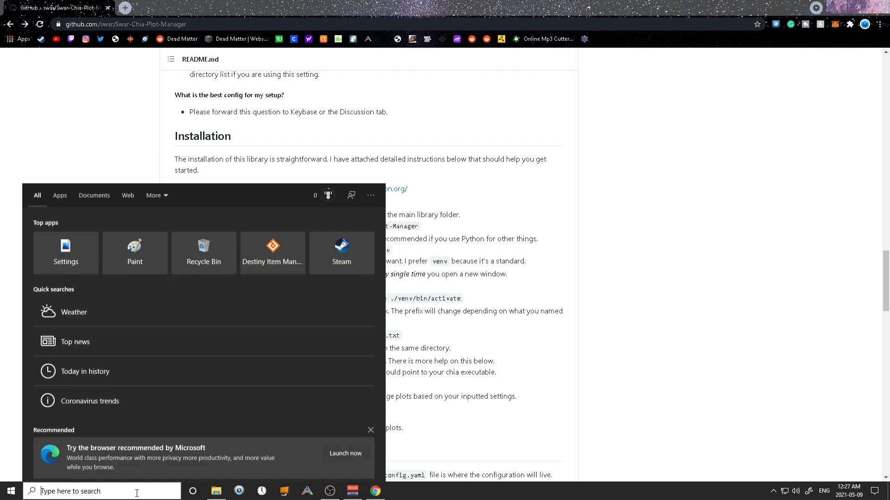
pyautogui.write('power')
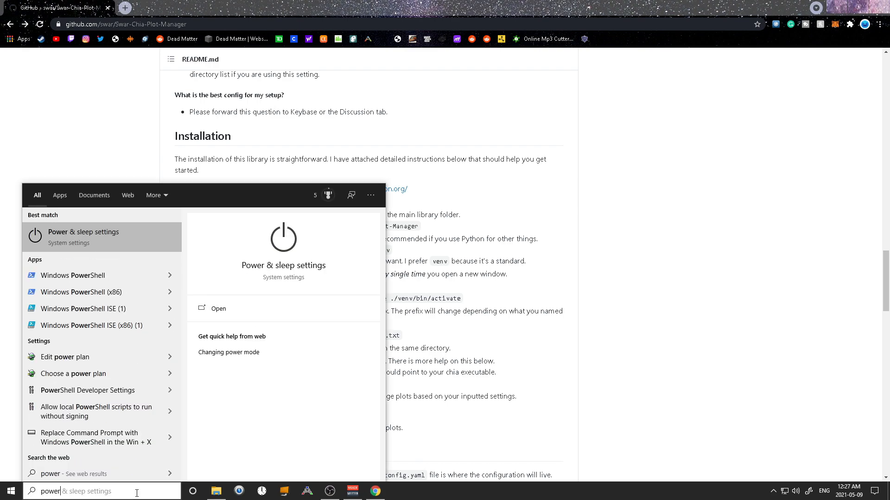
pyautogui.click(126, 276)
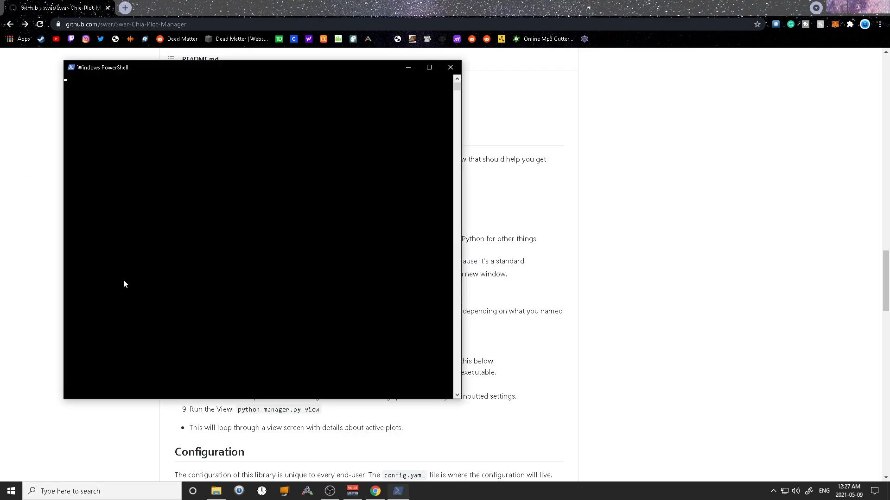
pyautogui.click(450, 67)
# Launch Windows PowerShell as administrator
pyautogui.press('super')
pyautogui.write('powe')
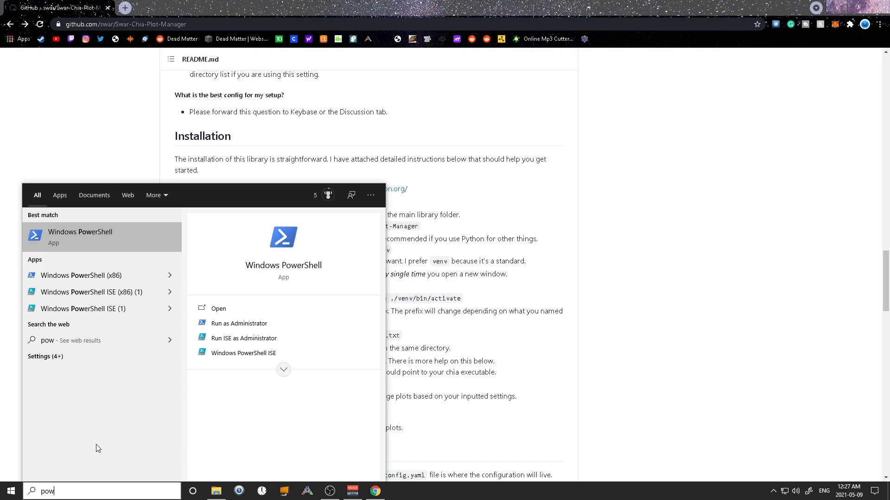
pyautogui.rightClick(106, 237)
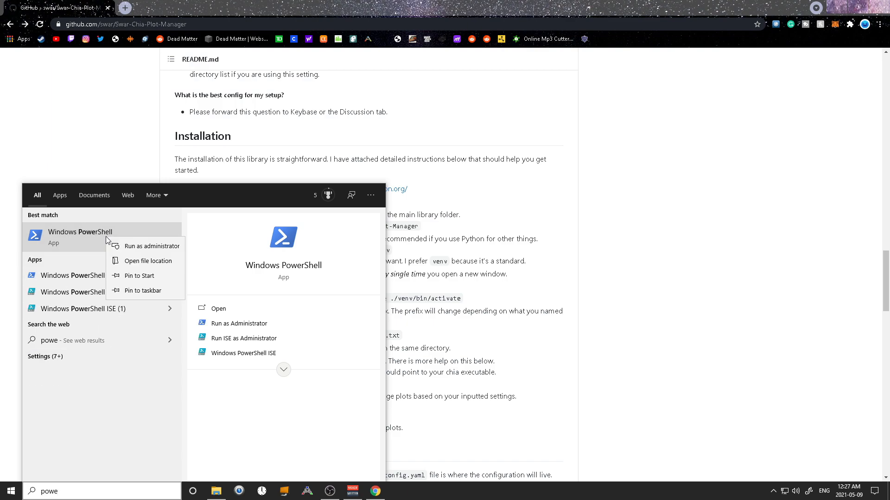
pyautogui.click(139, 244)
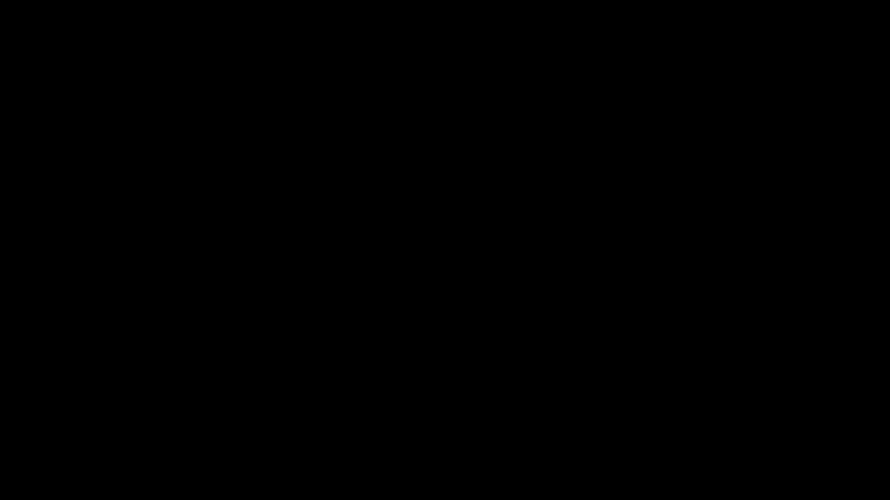
# Review the screen text and screen background colors in the PowerShell window's properties
pyautogui.moveTo(319, 114); pyautogui.dragTo(280, 115)
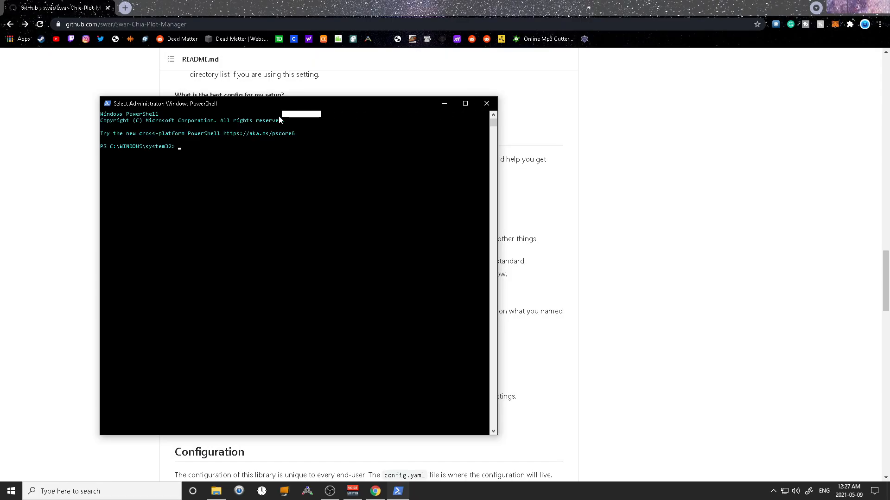
pyautogui.rightClick(203, 106)
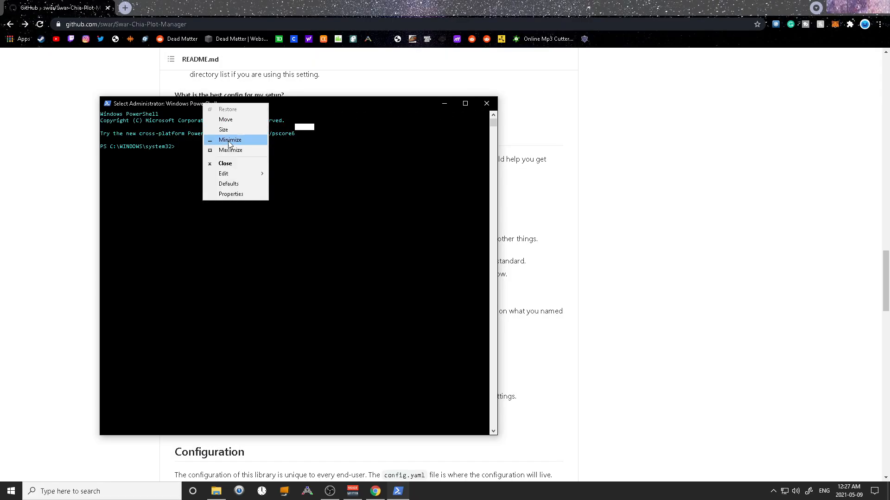
pyautogui.click(238, 199)
pyautogui.click(170, 133)
pyautogui.click(145, 128)
pyautogui.click(191, 129)
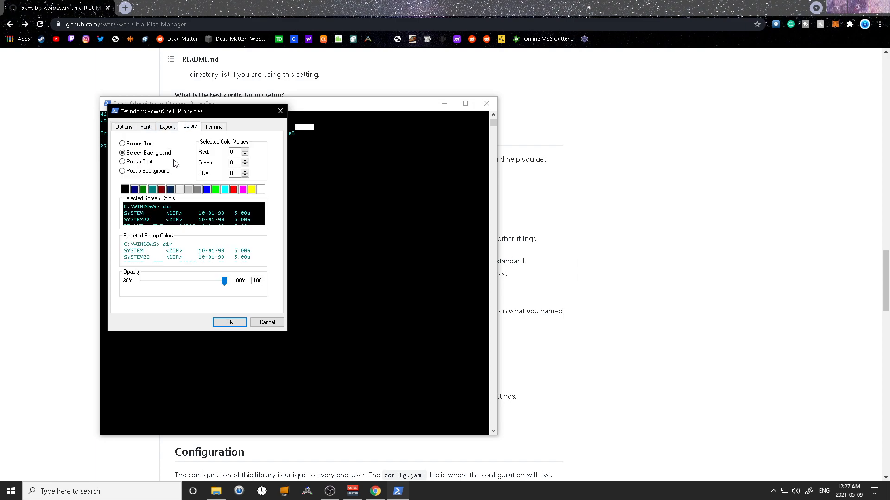
pyautogui.click(144, 144)
pyautogui.click(134, 154)
pyautogui.click(229, 322)
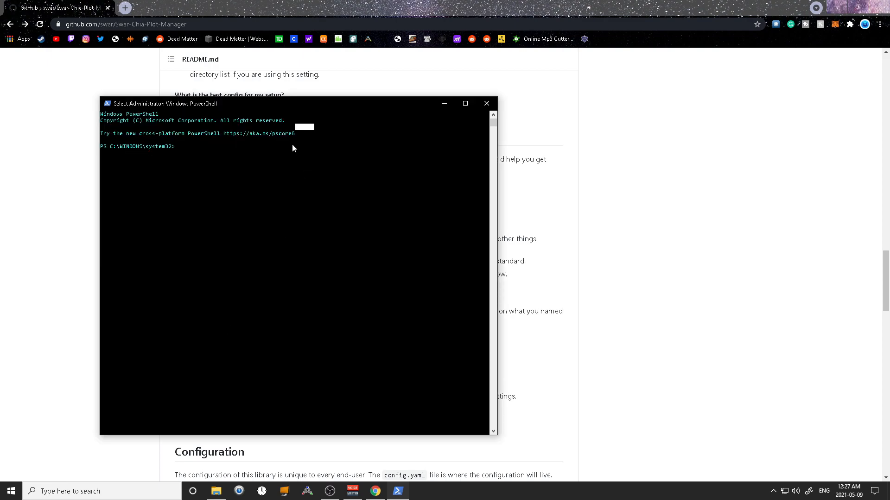
# Move the PowerShell window clear of the README's installation steps and begin a cd command at its prompt
pyautogui.moveTo(366, 102); pyautogui.dragTo(613, 82)
pyautogui.click(570, 133)
pyautogui.click(498, 133)
pyautogui.rightClick(482, 131)
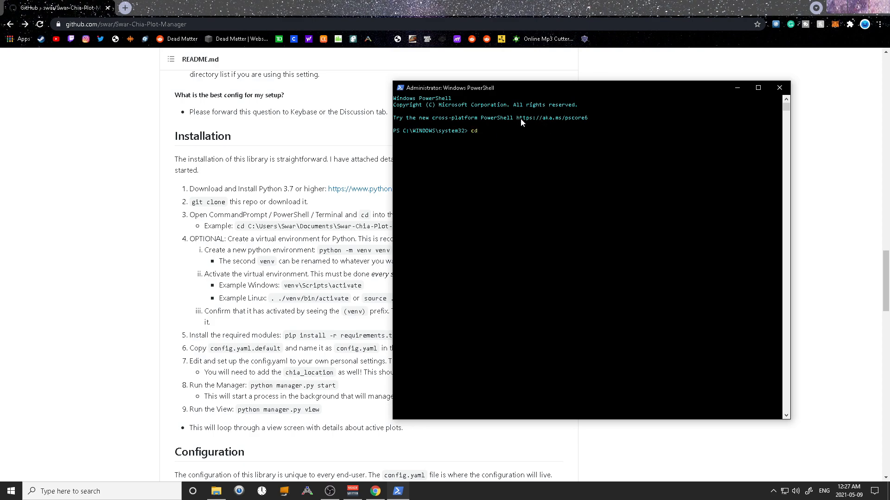
pyautogui.click(304, 250)
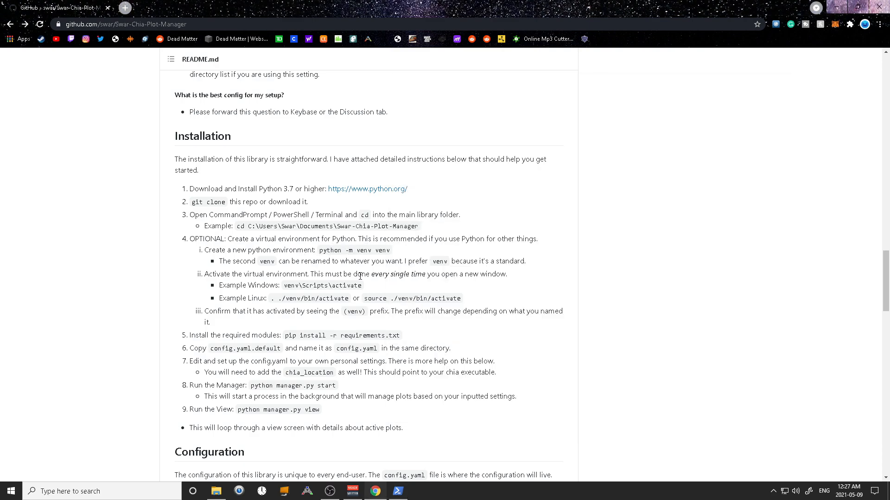
# Copy the address of the extracted Swar-Chia-Plot-Manager-main folder in Documents from File Explorer
pyautogui.click(216, 491)
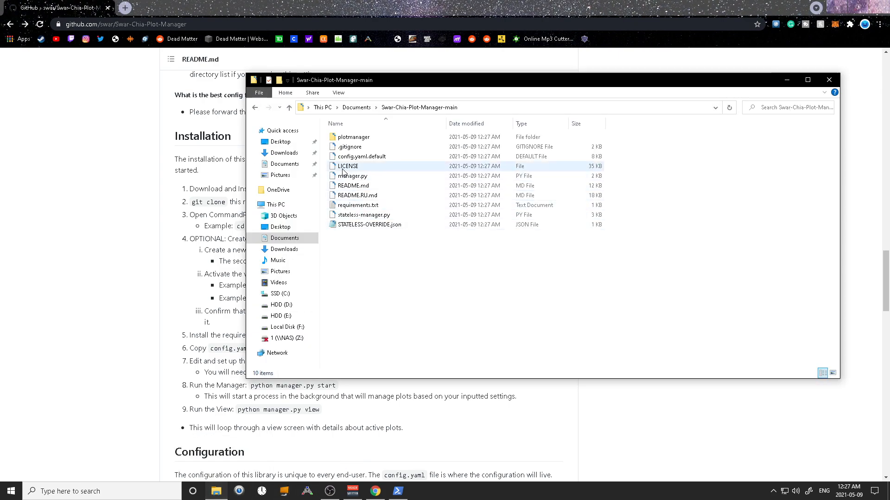
pyautogui.click(255, 108)
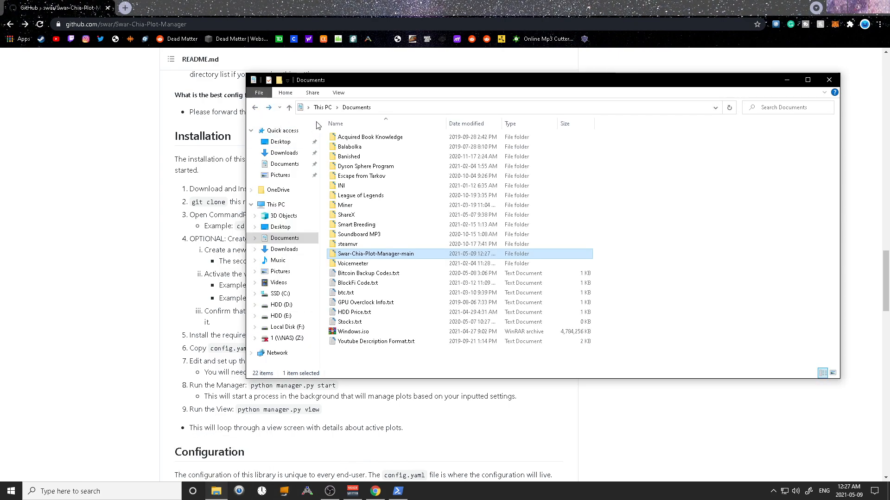
pyautogui.doubleClick(374, 255)
pyautogui.rightClick(424, 106)
pyautogui.click(193, 196)
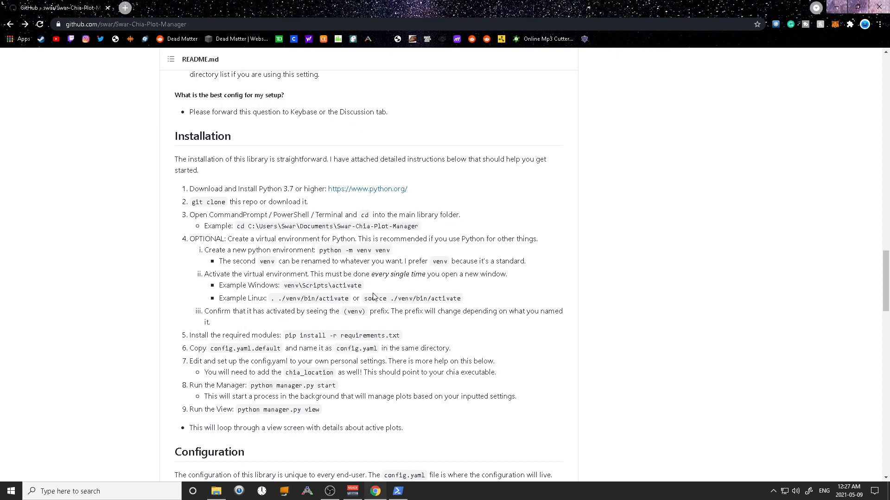
pyautogui.click(218, 492)
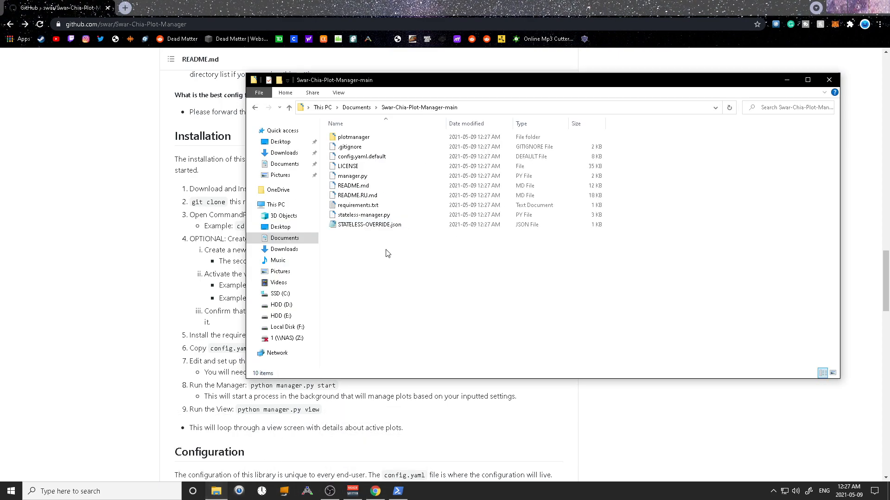
pyautogui.rightClick(426, 109)
pyautogui.click(466, 121)
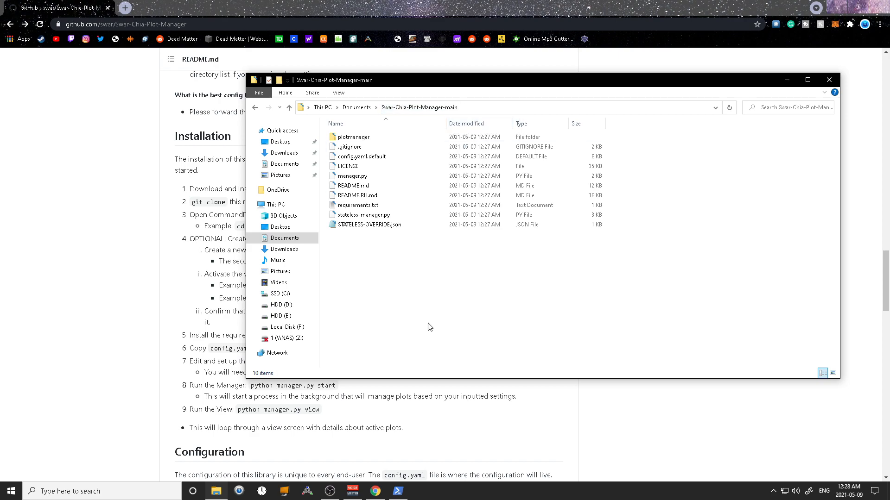
# Change PowerShell's working directory to the copied Swar-Chia-Plot-Manager-main path with cd, and return to the README
pyautogui.write('cd')
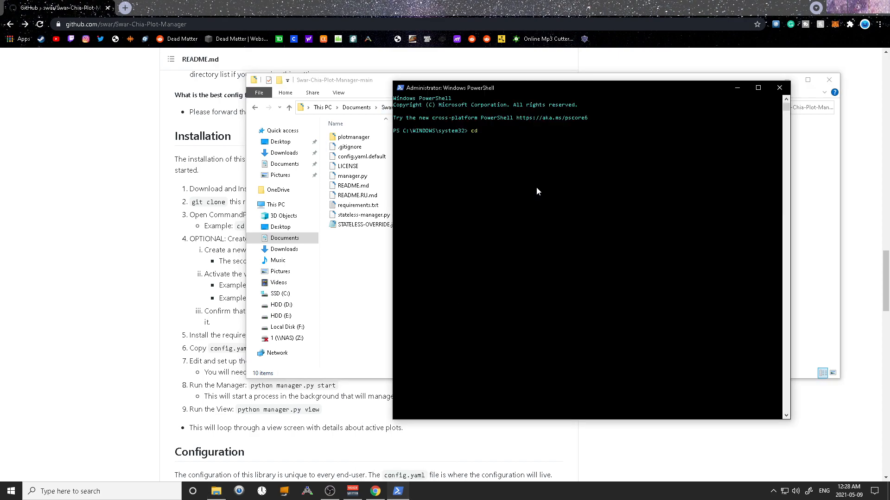
pyautogui.write('C:\\Users\\Nichita\\Documents\\Swar-Chia-Plot-Manager-main')
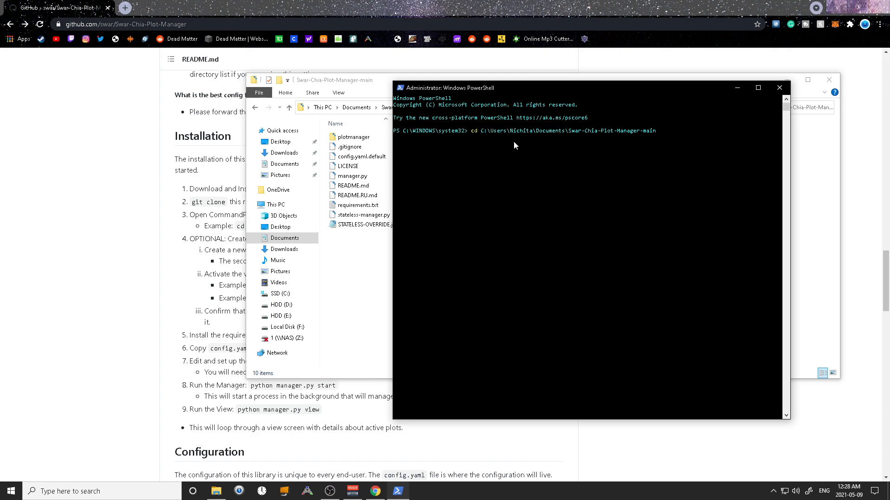
pyautogui.press('Return')
pyautogui.click(139, 260)
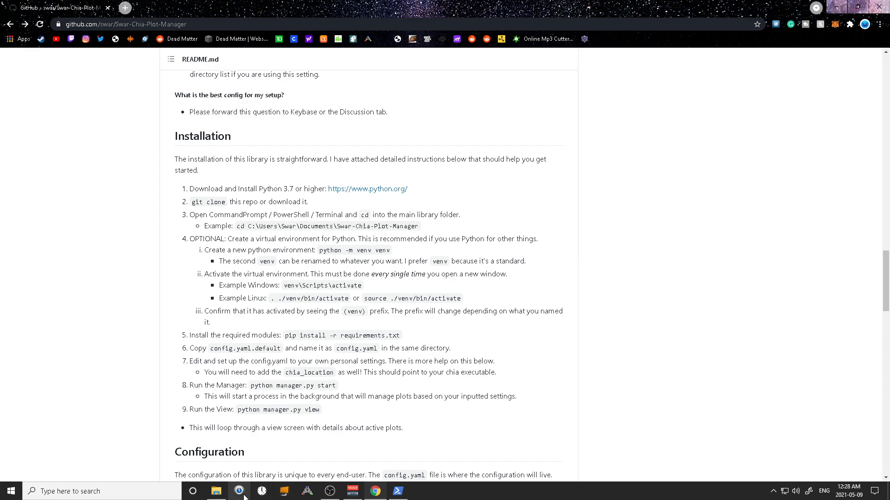
pyautogui.moveTo(217, 494)
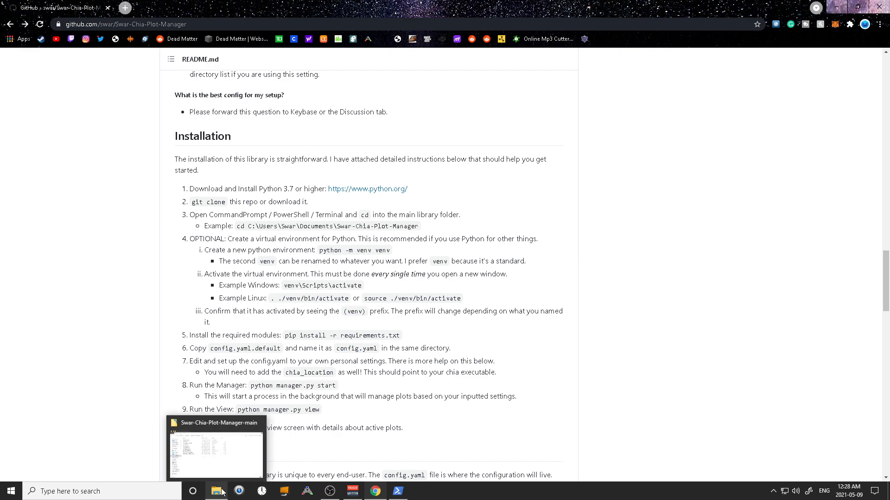
pyautogui.click(193, 492)
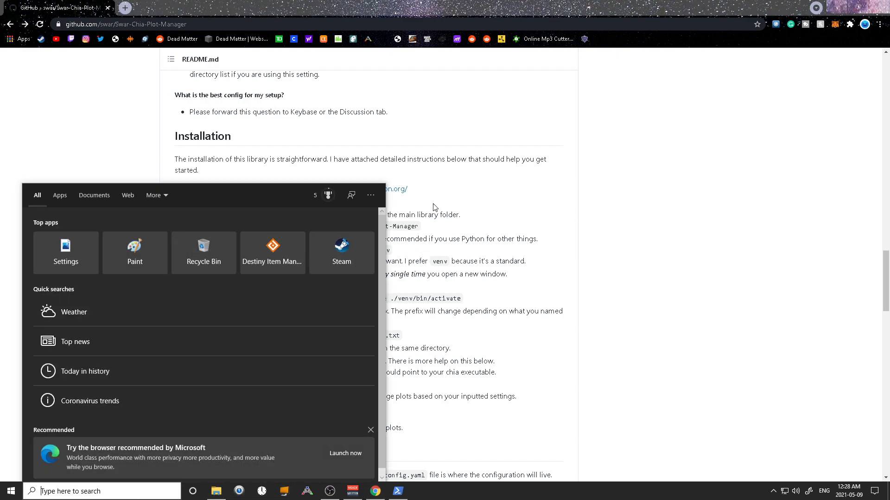
pyautogui.press('Escape')
pyautogui.click(192, 491)
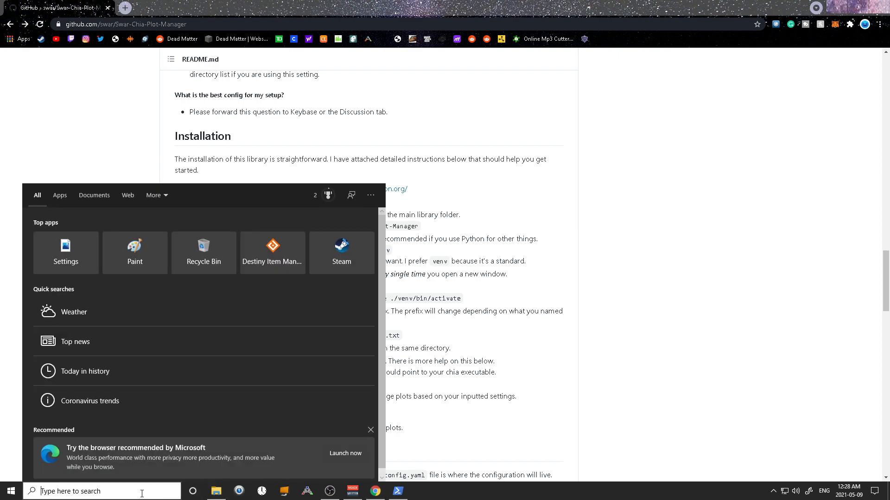
pyautogui.press('Escape')
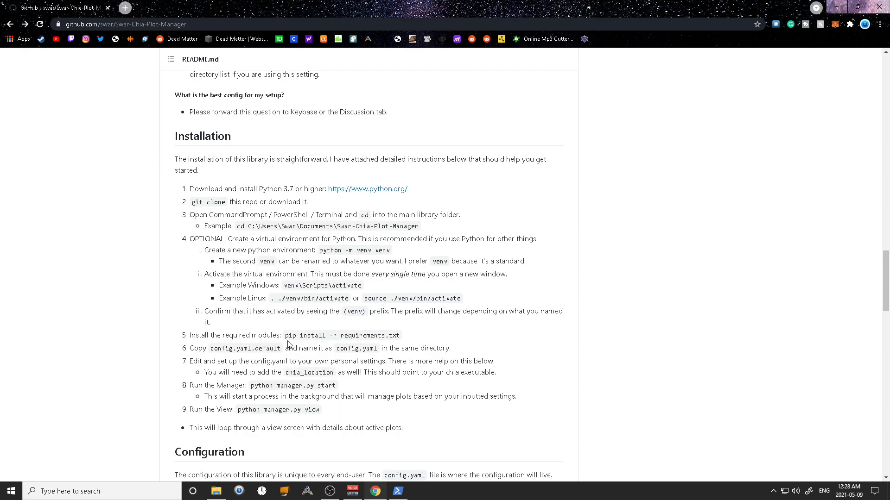
# Copy the README's module installation command and try to run pip install -r requirements.txt in PowerShell
pyautogui.moveTo(287, 335); pyautogui.dragTo(410, 333)
pyautogui.hotkey('ctrl', 'c')
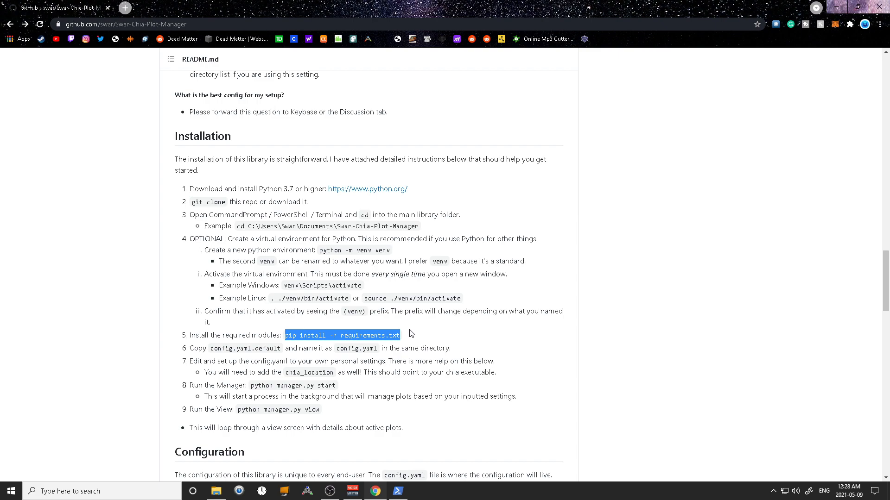
pyautogui.scroll(-1, 412, 338)
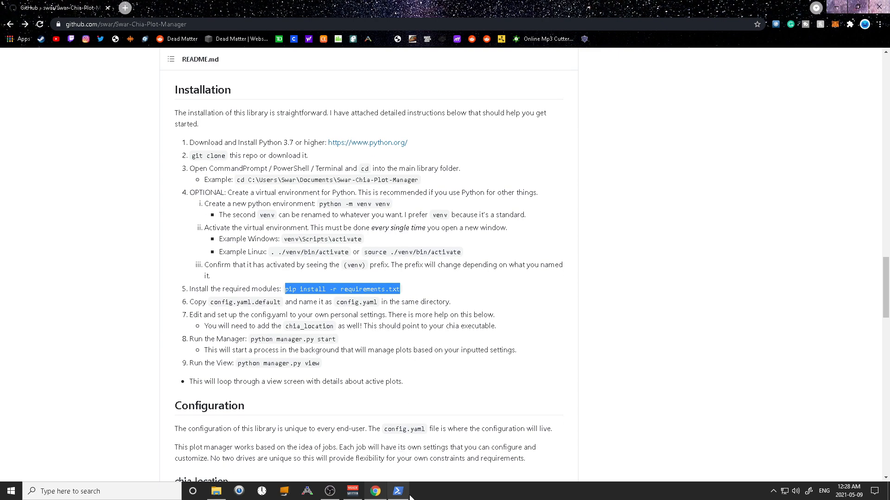
pyautogui.moveTo(398, 492)
pyautogui.click(384, 447)
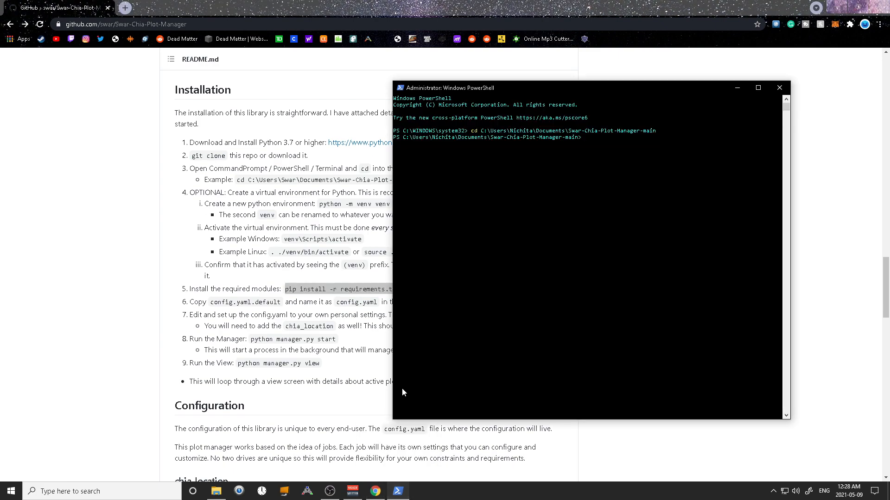
pyautogui.rightClick(511, 295)
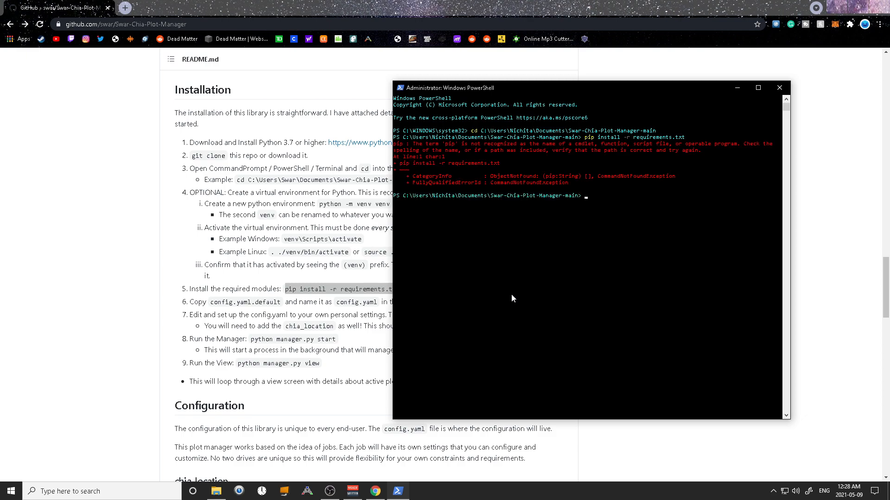
# Check the README's Windows example for activating the virtual environment, venv\Scripts\activate
pyautogui.click(199, 288)
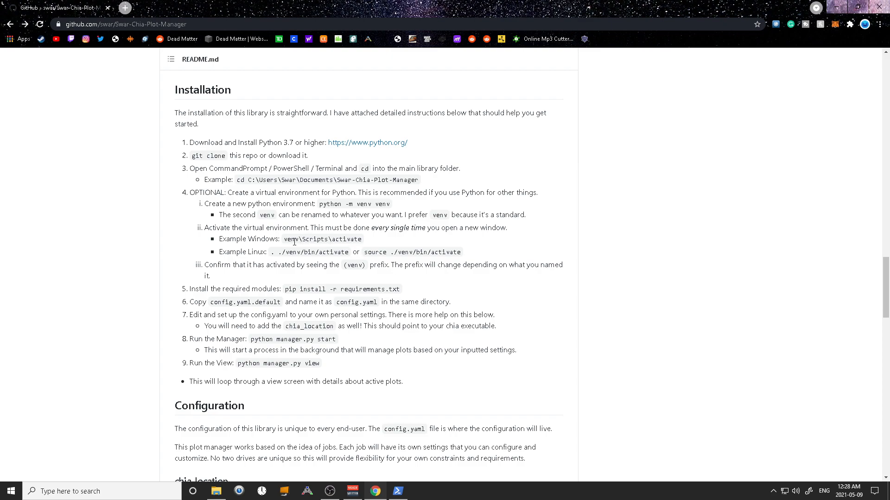
pyautogui.moveTo(285, 240); pyautogui.dragTo(358, 240)
pyautogui.click(357, 240)
pyautogui.click(167, 492)
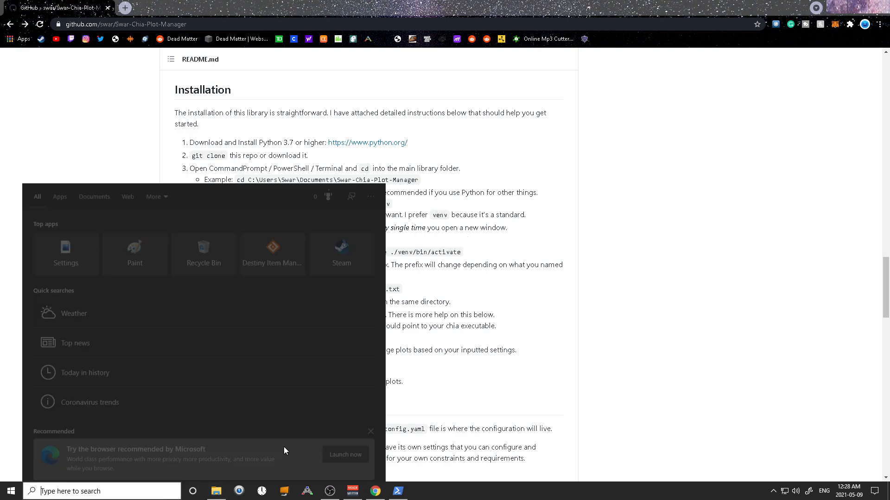
pyautogui.write('pyth')
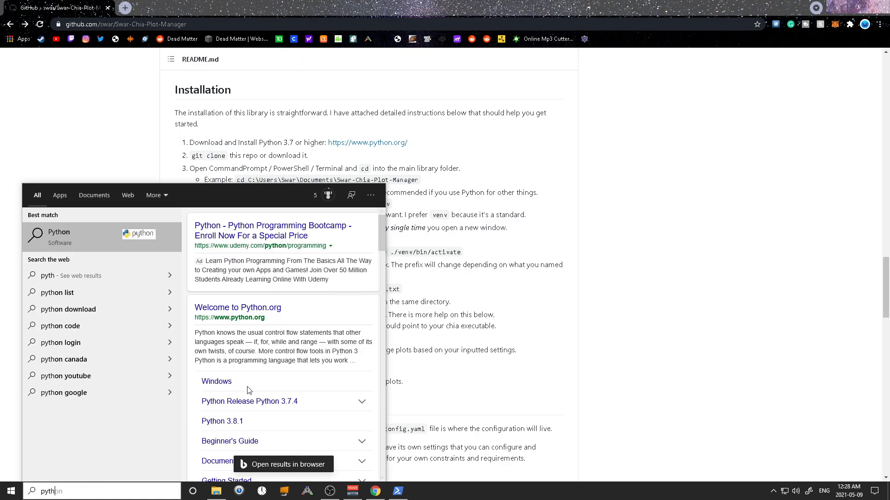
pyautogui.hotkey('ctrl', 'a')
pyautogui.write('s')
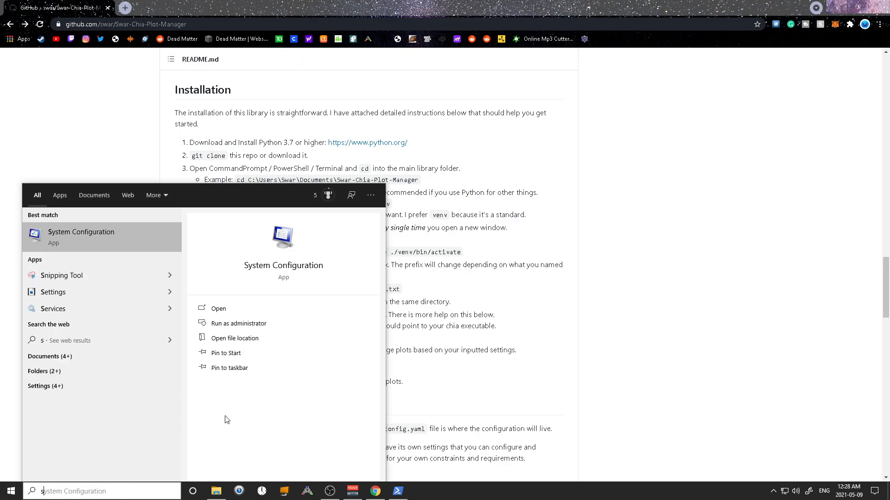
pyautogui.press('BackSpace')
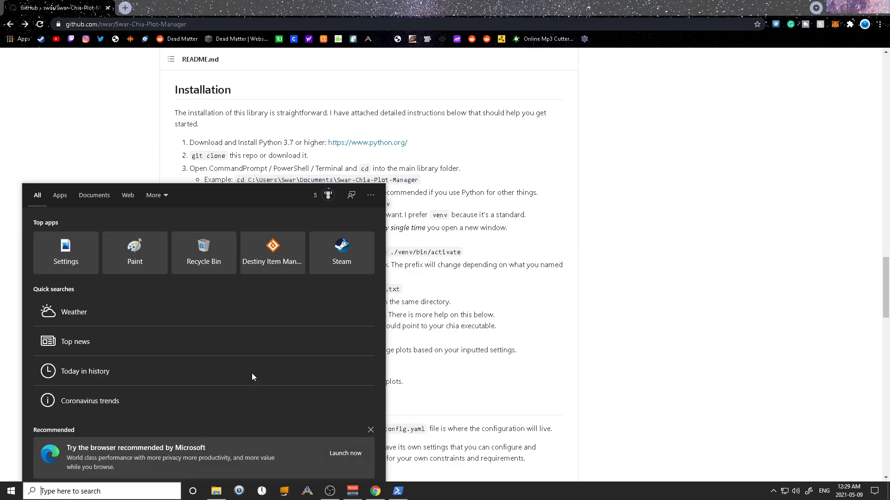
pyautogui.write('t')
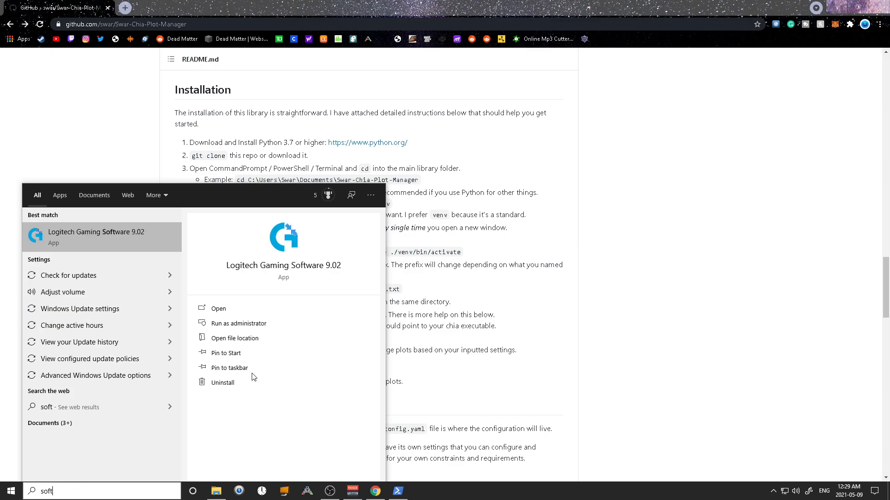
pyautogui.press('BackSpace')
pyautogui.press('BackSpace')
pyautogui.press('BackSpace')
pyautogui.press('BackSpace')
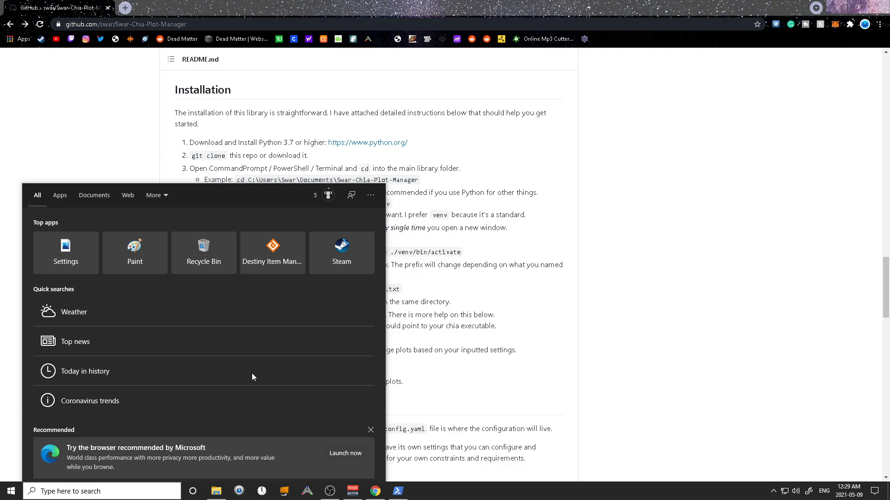
# Find the Microsoft Store through Windows search and open it
pyautogui.write('micro')
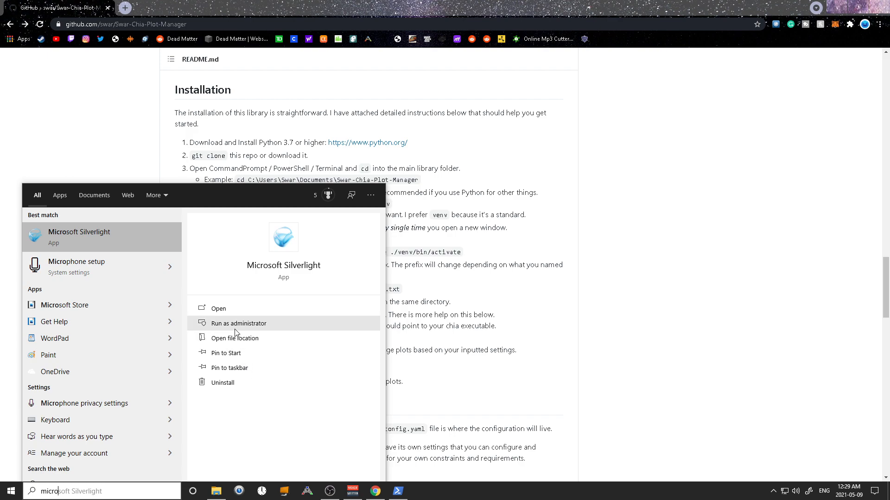
pyautogui.press('BackSpace')
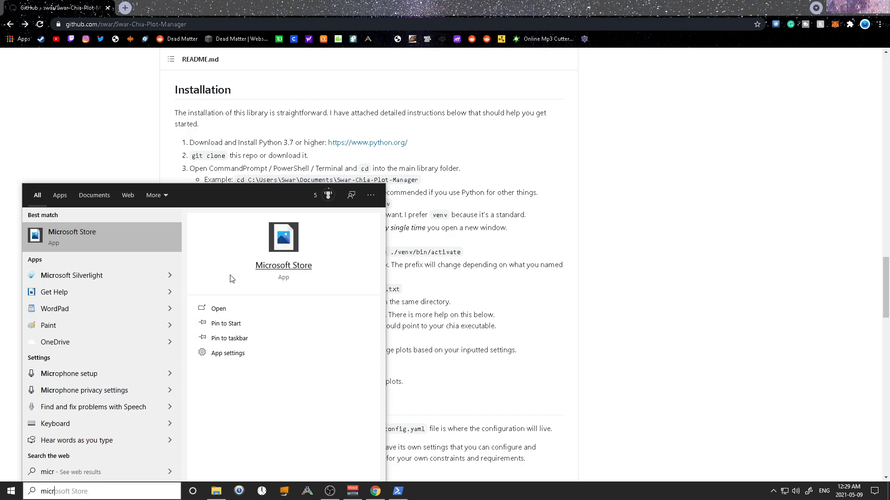
pyautogui.click(109, 241)
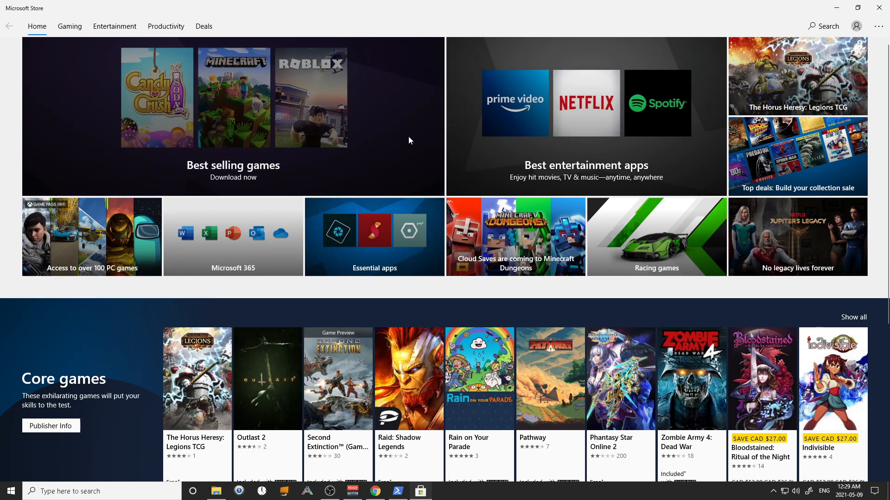
# Search the Microsoft Store for Python, install Python 3.9 on this PC, and close the store
pyautogui.click(820, 27)
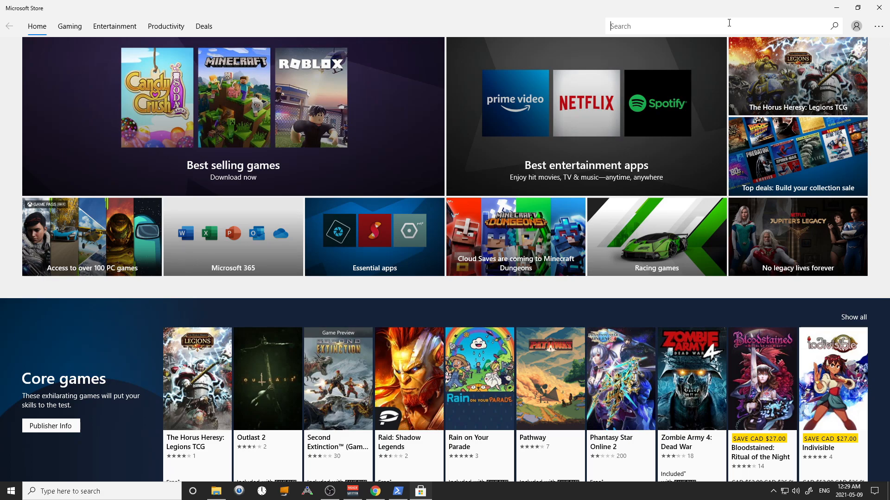
pyautogui.write('pyth')
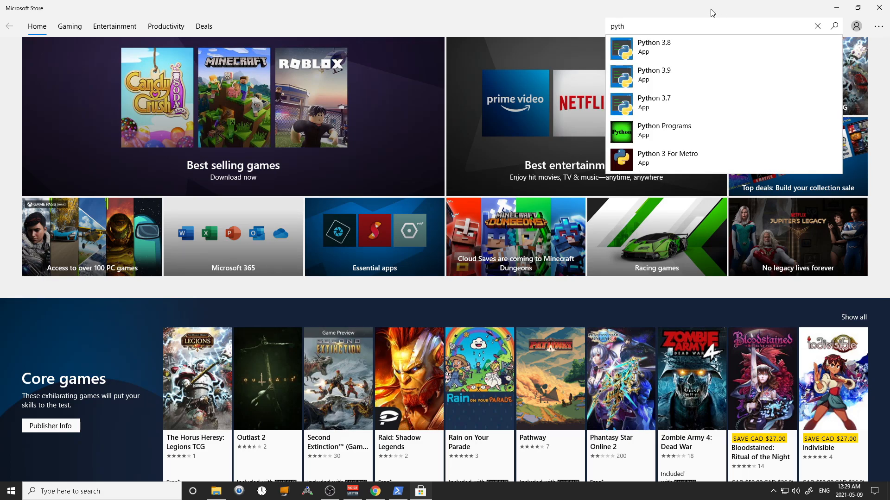
pyautogui.click(699, 73)
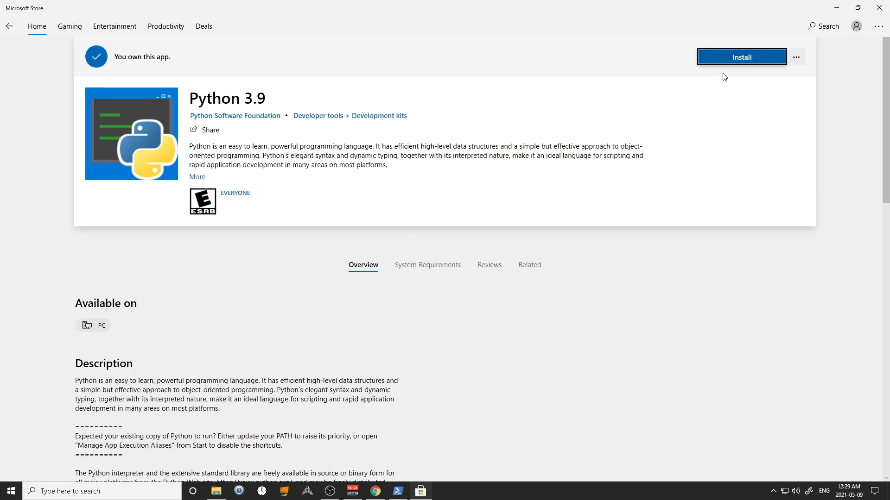
pyautogui.click(742, 58)
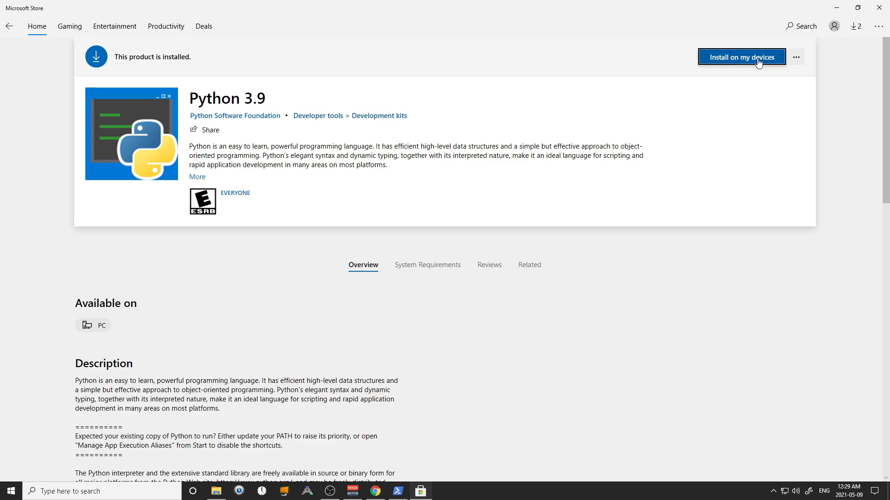
pyautogui.click(759, 63)
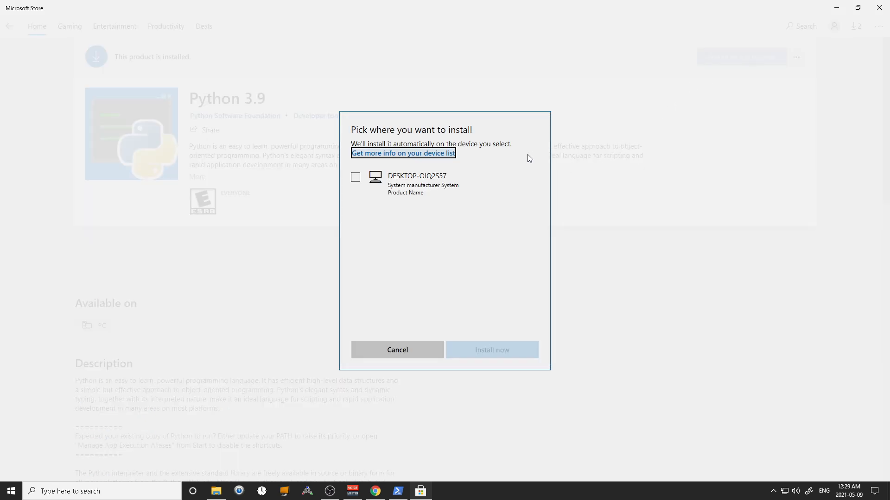
pyautogui.click(403, 357)
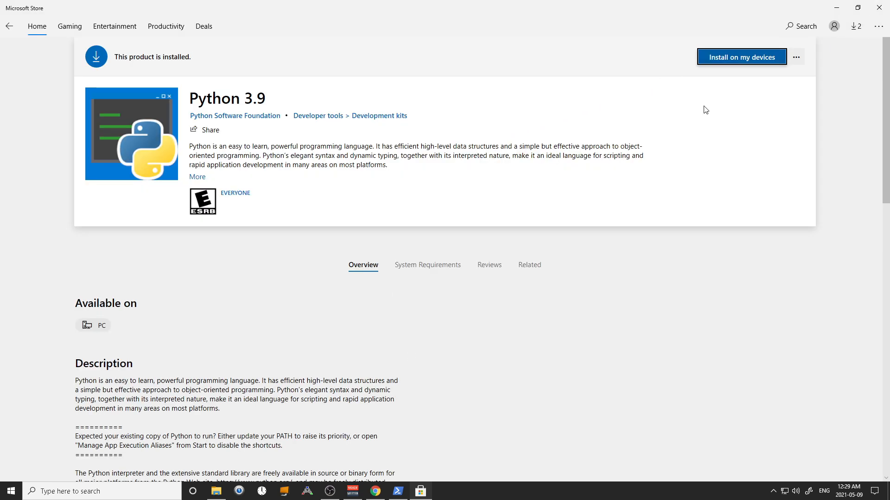
pyautogui.click(879, 8)
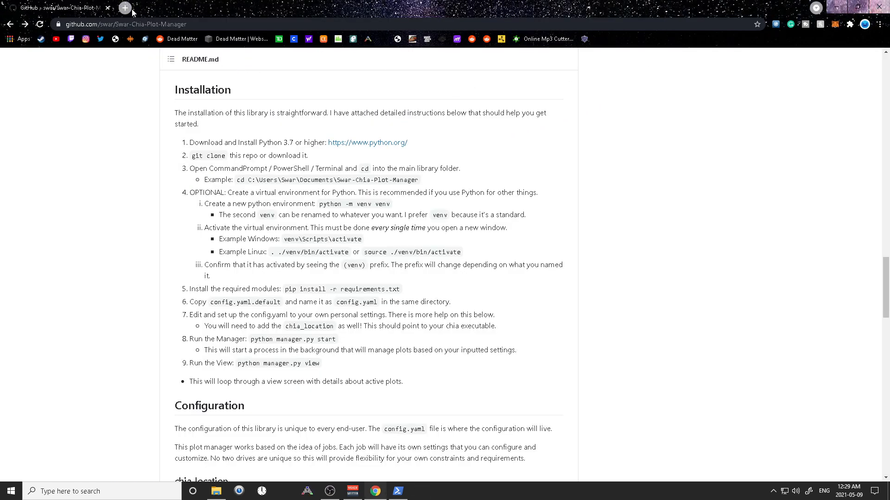
# Visit the python.org download source linked in the README, return to the repository page, and close the Python site
pyautogui.click(366, 143)
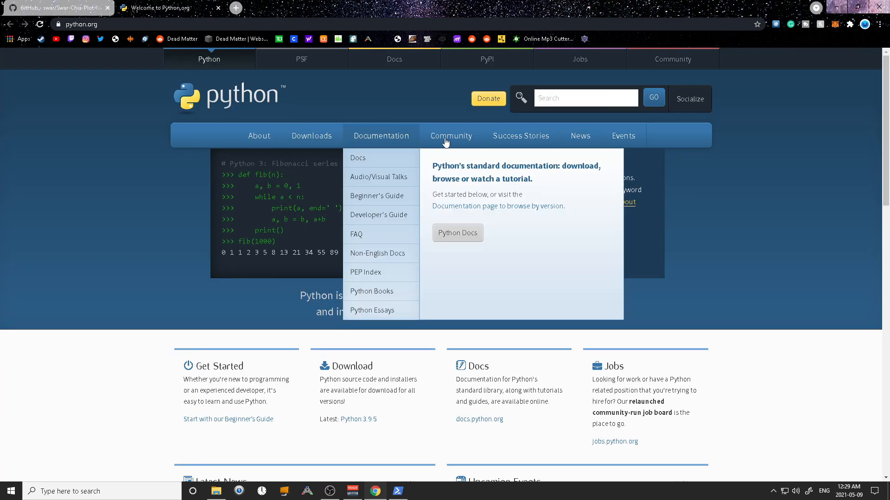
pyautogui.click(60, 8)
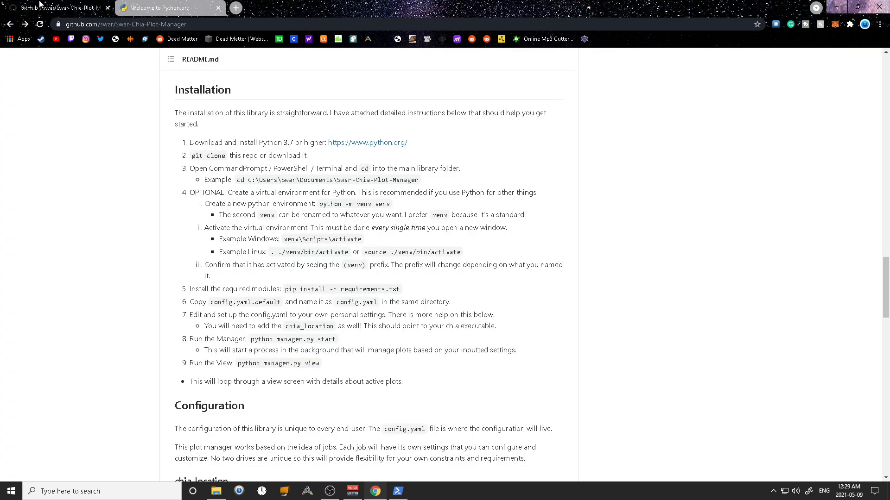
pyautogui.click(223, 11)
pyautogui.click(218, 8)
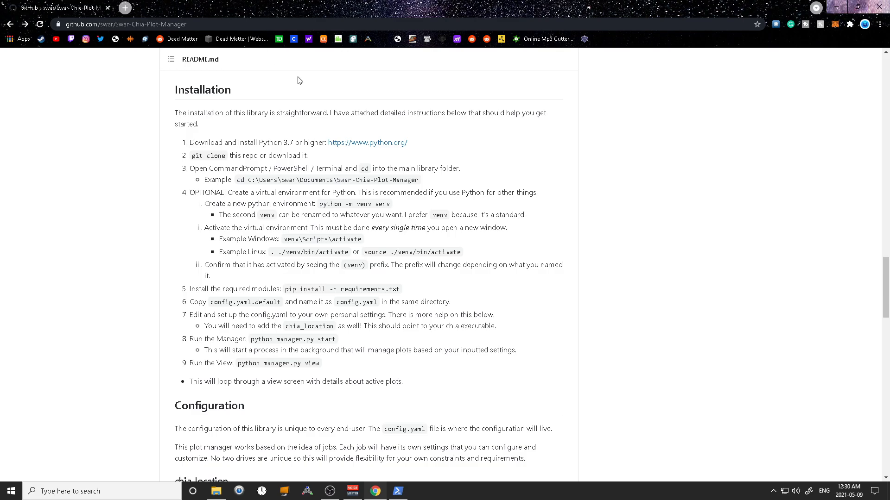
# Look through the README's overview, support, FAQ, and configuration sections and return to the installation instructions
pyautogui.scroll(-15, 411, 221)
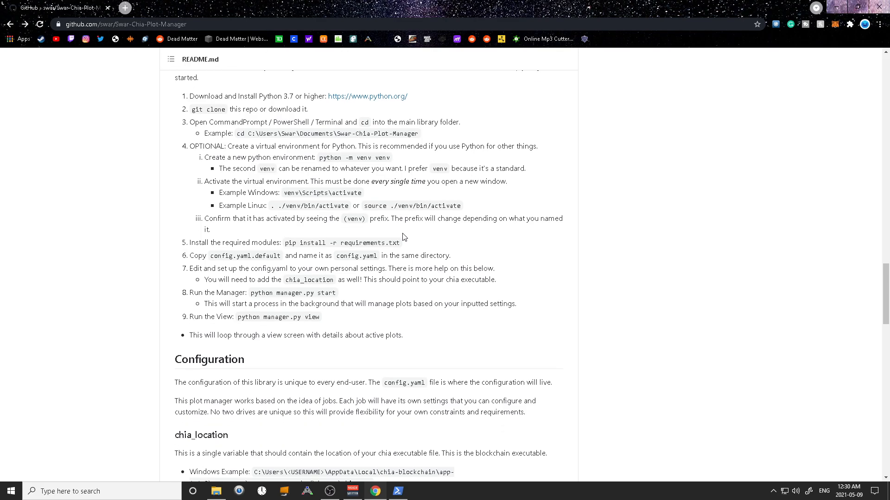
pyautogui.scroll(-5, 404, 237)
pyautogui.scroll(20, 435, 264)
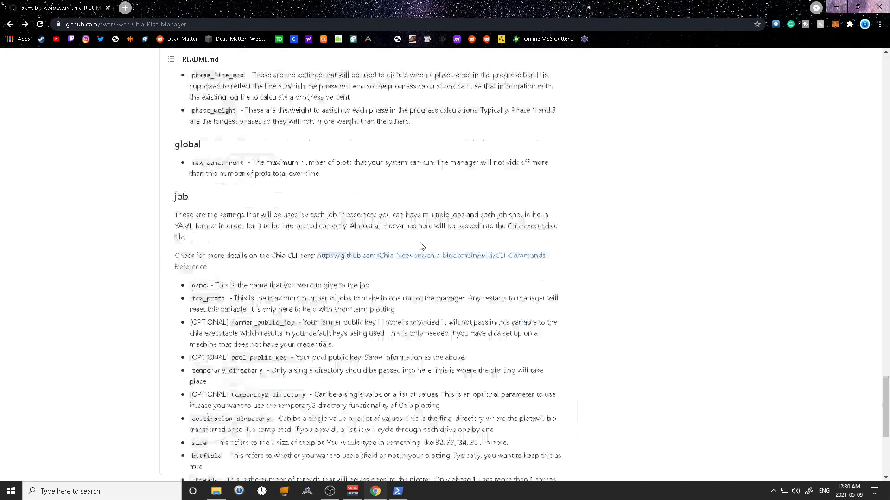
pyautogui.scroll(20, 452, 281)
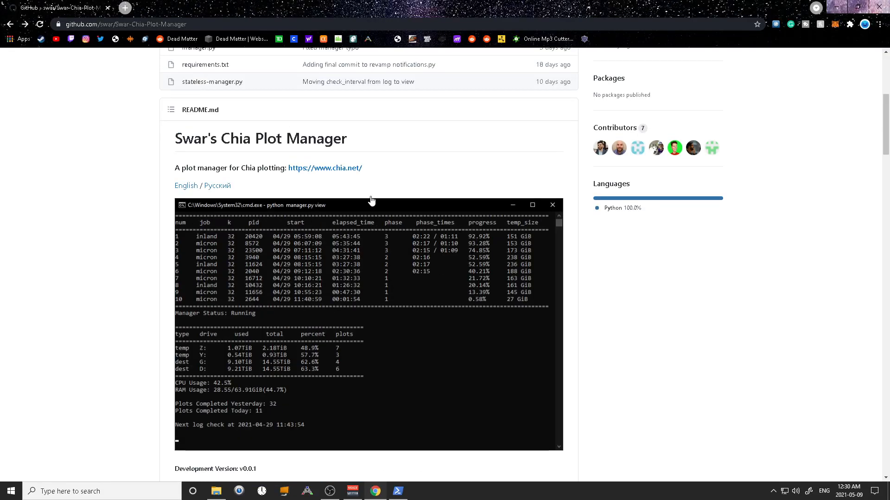
pyautogui.scroll(-20, 328, 222)
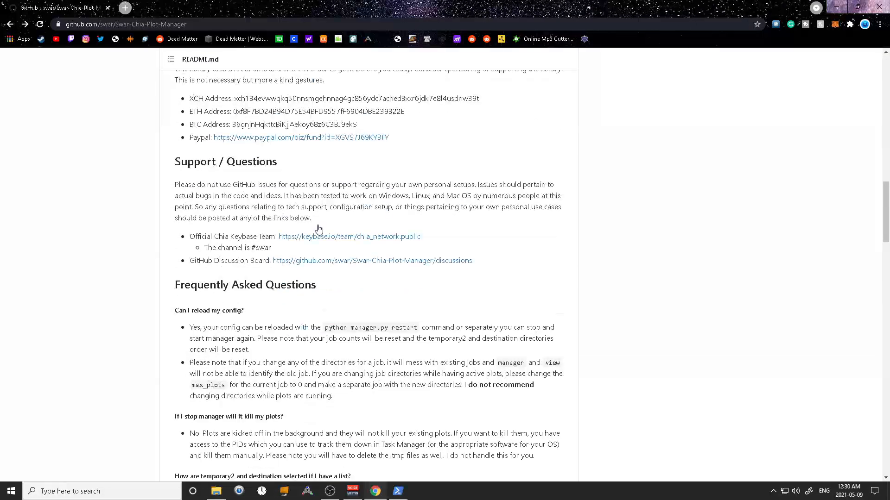
pyautogui.scroll(10, 289, 250)
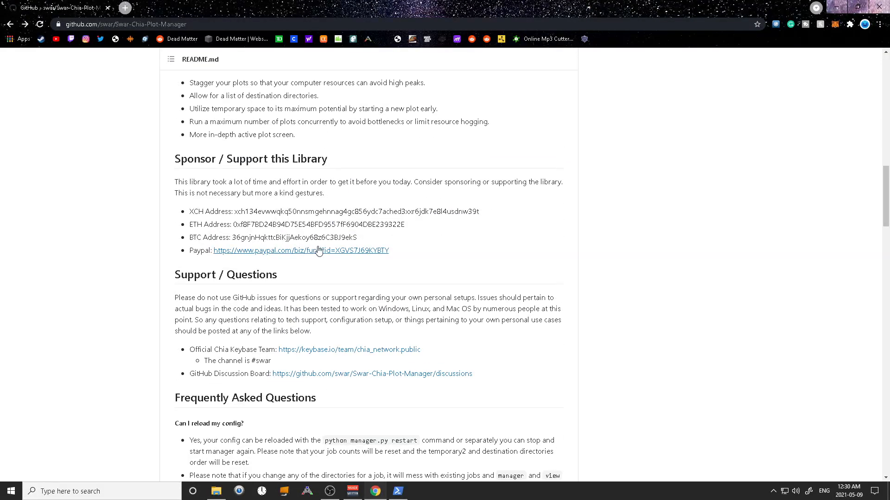
pyautogui.scroll(-15, 315, 230)
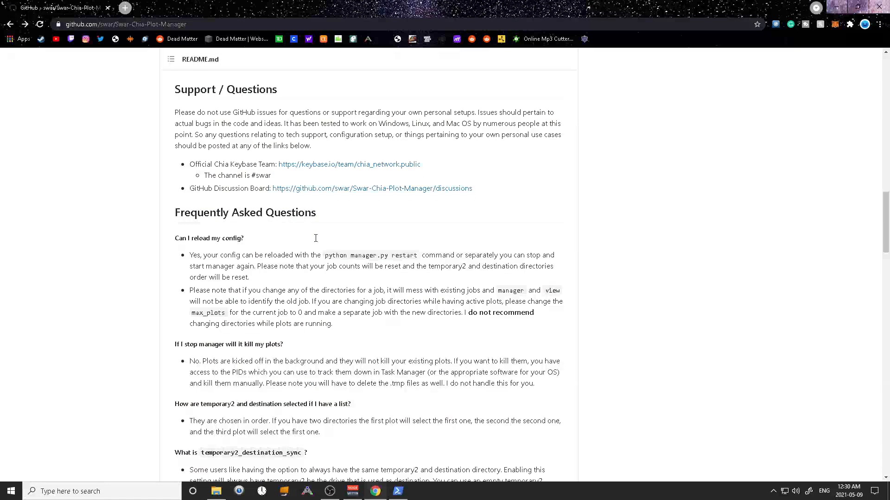
pyautogui.scroll(-5, 368, 242)
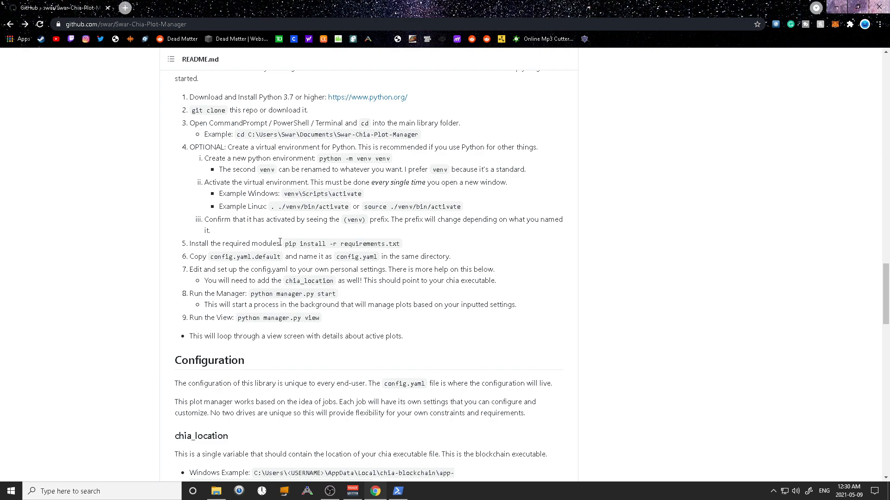
# Copy the README's module installation command and run pip install -r requirements.txt in PowerShell
pyautogui.moveTo(287, 245); pyautogui.dragTo(401, 244)
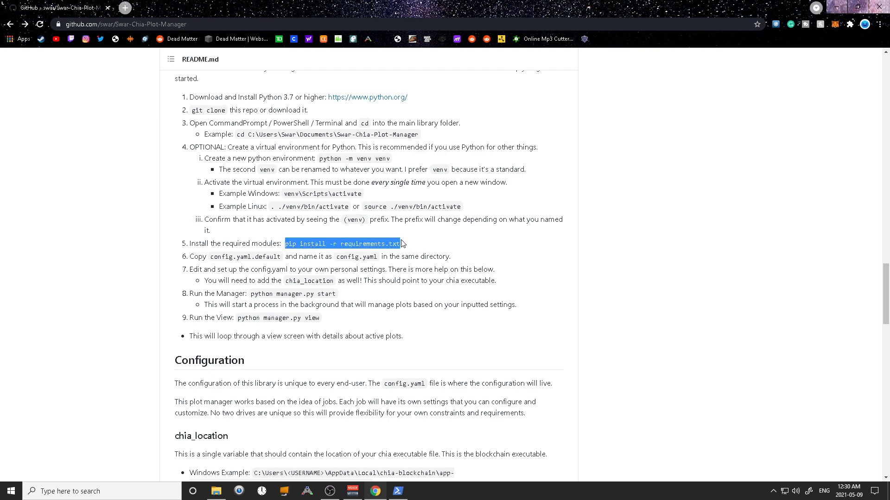
pyautogui.click(399, 498)
pyautogui.rightClick(490, 301)
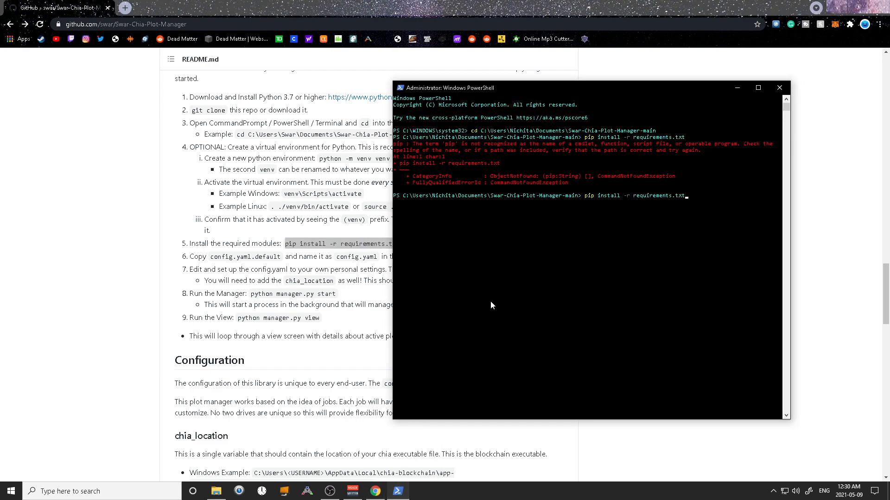
pyautogui.press('Return')
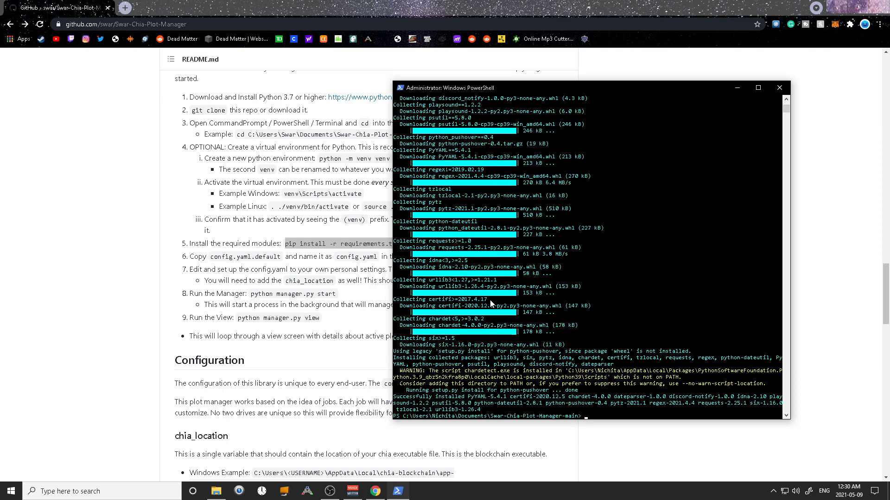
# Move and widen the PowerShell window, review the module installation output, and return to the README
pyautogui.click(333, 242)
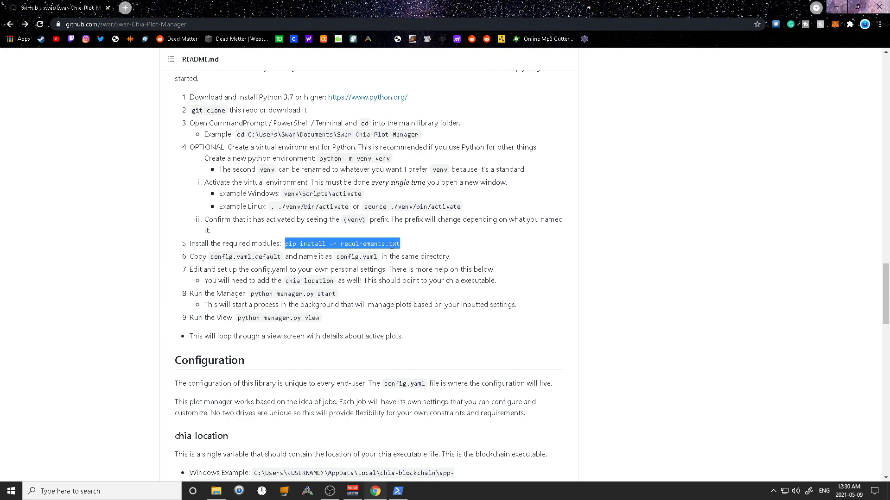
pyautogui.click(398, 492)
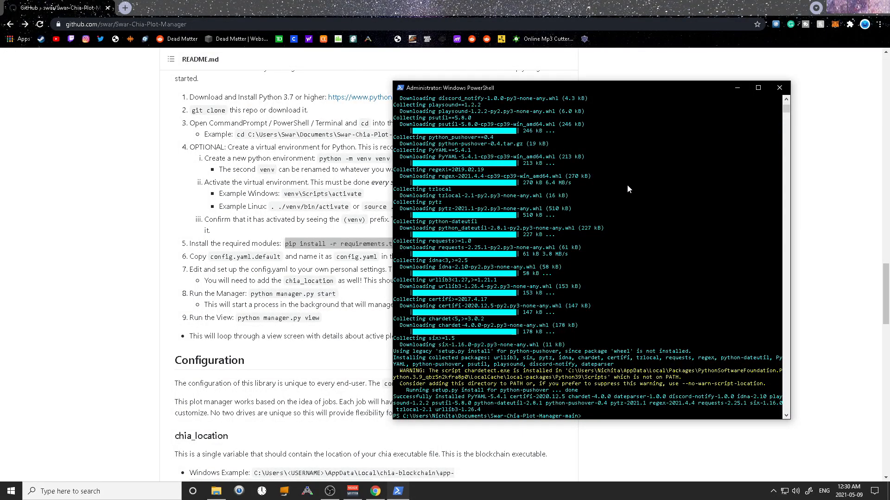
pyautogui.moveTo(546, 87); pyautogui.dragTo(418, 49)
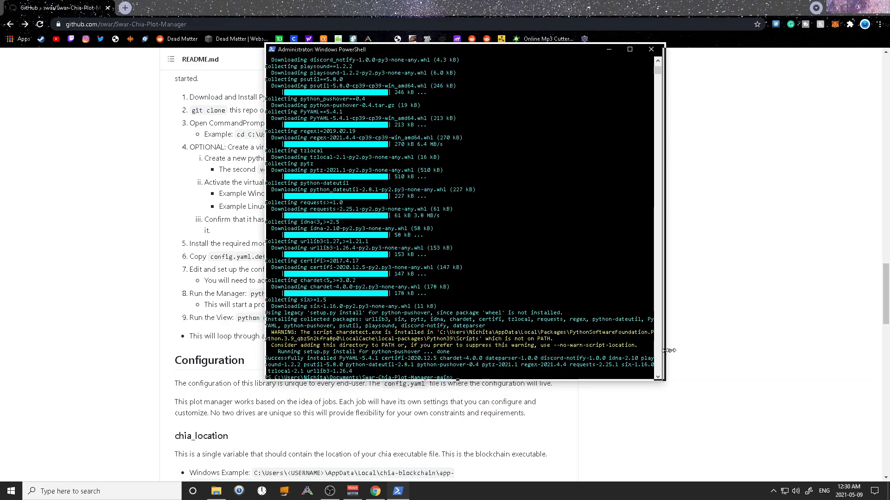
pyautogui.moveTo(662, 345); pyautogui.dragTo(810, 340)
pyautogui.scroll(-5, 743, 337)
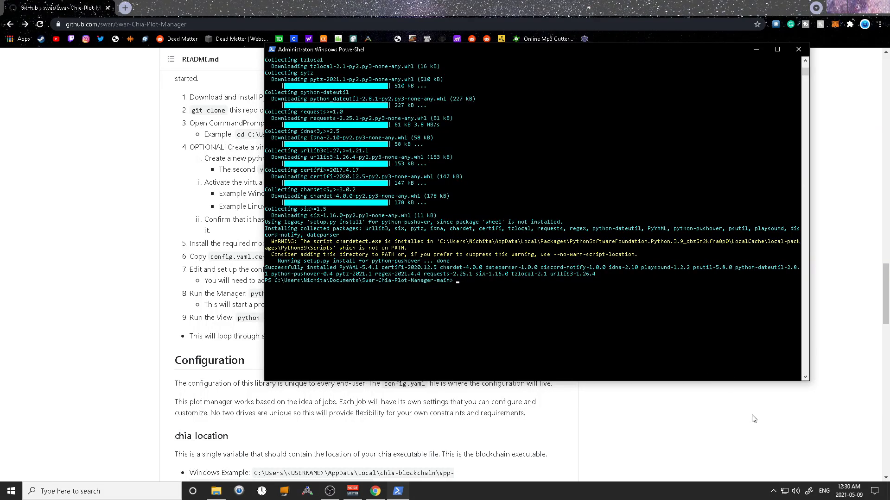
pyautogui.click(745, 430)
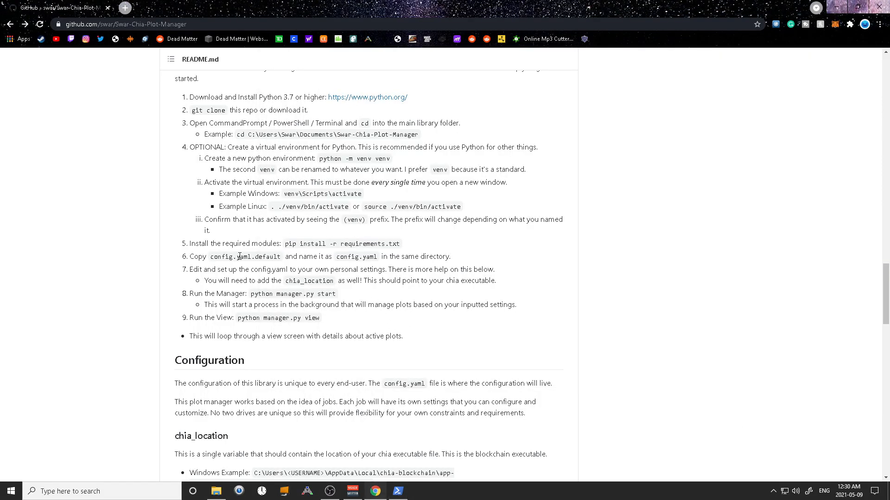
# Duplicate config.yaml.default within the Swar-Chia-Plot-Manager-main folder
pyautogui.click(216, 491)
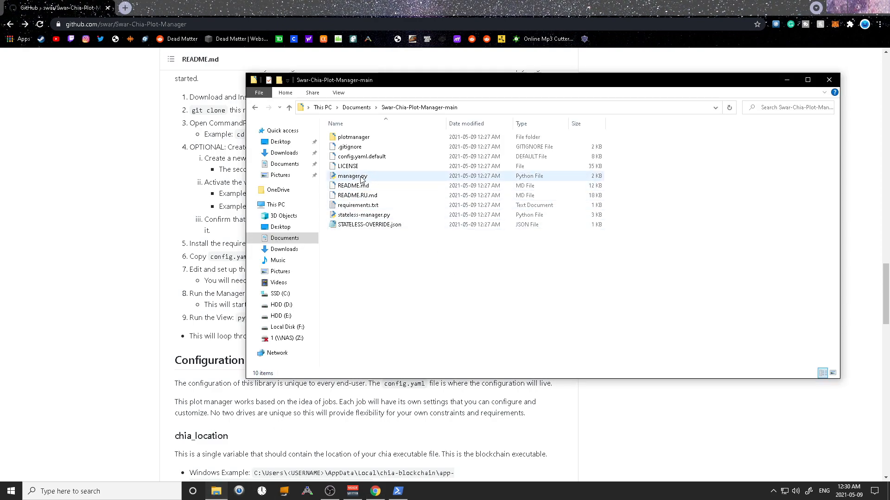
pyautogui.click(371, 157)
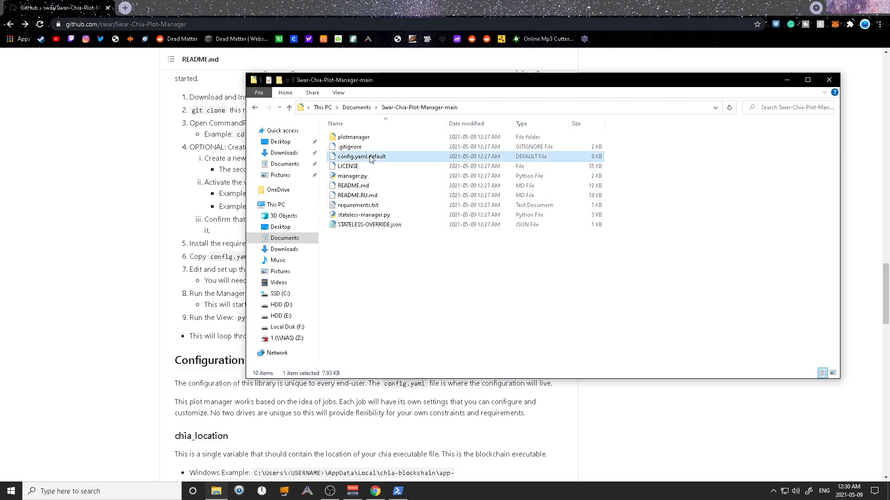
pyautogui.rightClick(371, 159)
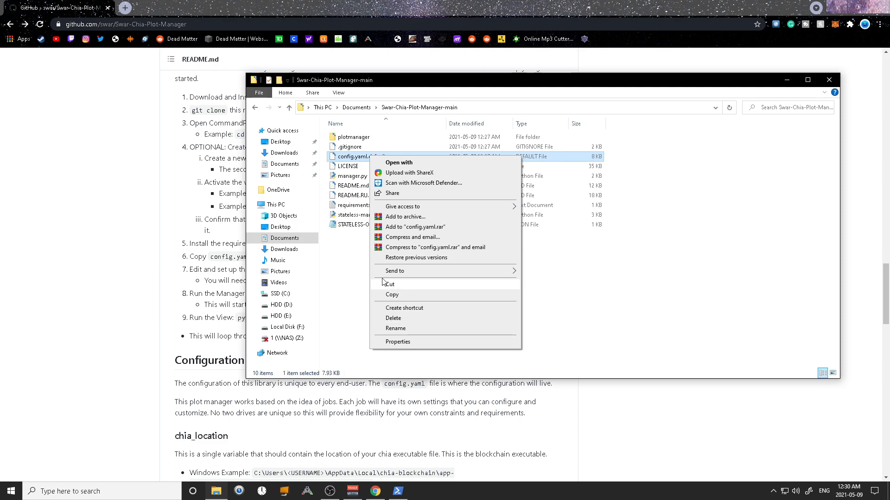
pyautogui.click(349, 157)
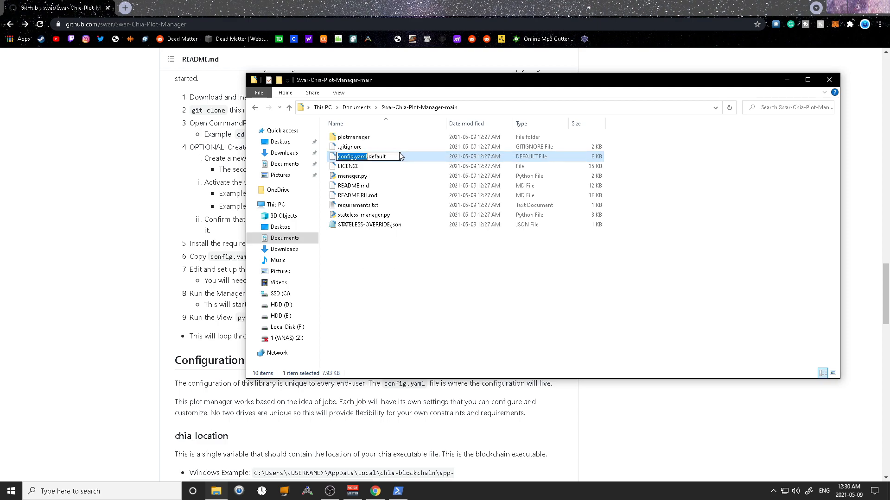
pyautogui.click(400, 153)
pyautogui.hotkey('ctrl', 'c')
pyautogui.hotkey('ctrl', 'v')
# Rename the copied configuration file as config.yaml and accept the extension change
pyautogui.rightClick(393, 157)
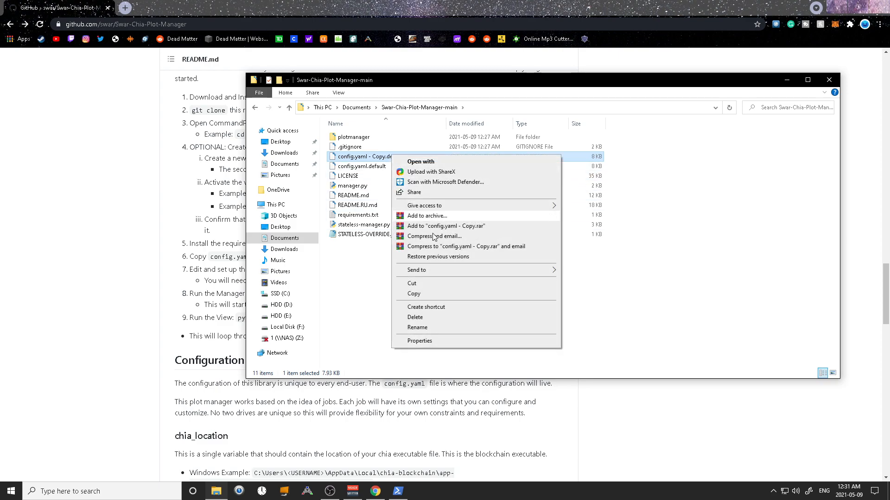
pyautogui.click(434, 328)
pyautogui.click(409, 156)
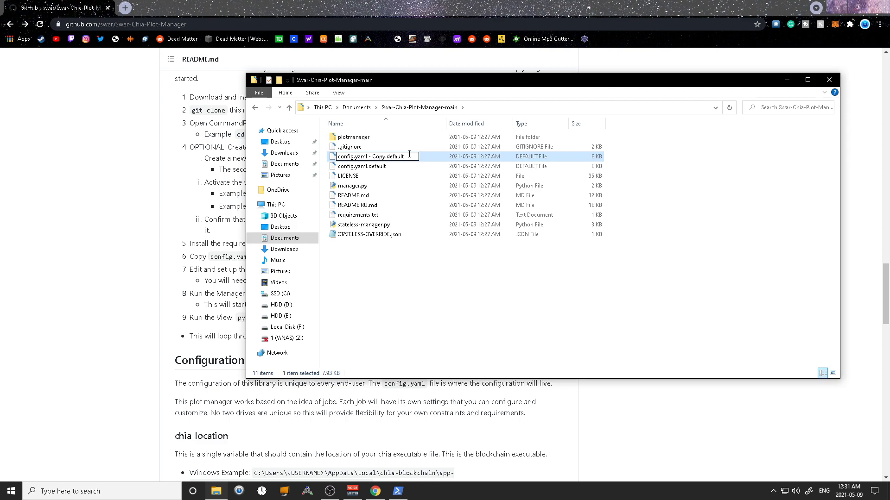
pyautogui.press('BackSpace')
pyautogui.press('BackSpace')
pyautogui.press('BackSpace')
pyautogui.press('BackSpace')
pyautogui.press('BackSpace')
pyautogui.press('BackSpace')
pyautogui.press('BackSpace')
pyautogui.press('BackSpace')
pyautogui.press('BackSpace')
pyautogui.press('BackSpace')
pyautogui.press('BackSpace')
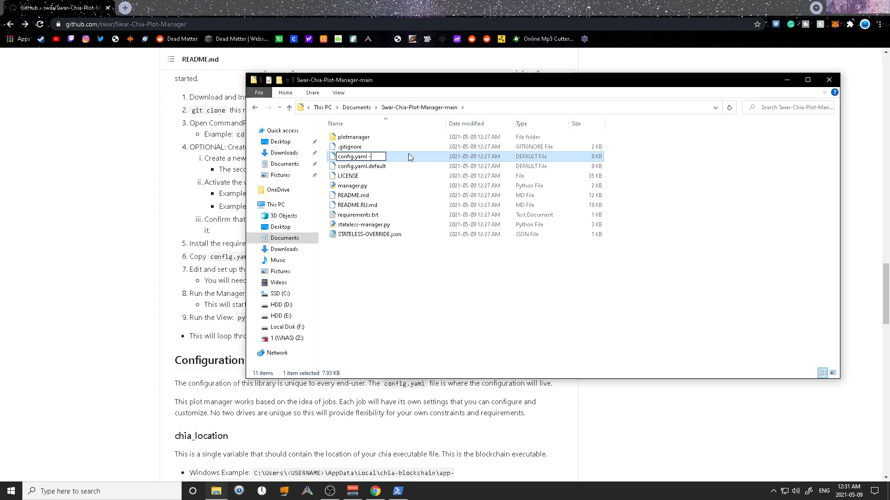
pyautogui.press('Return')
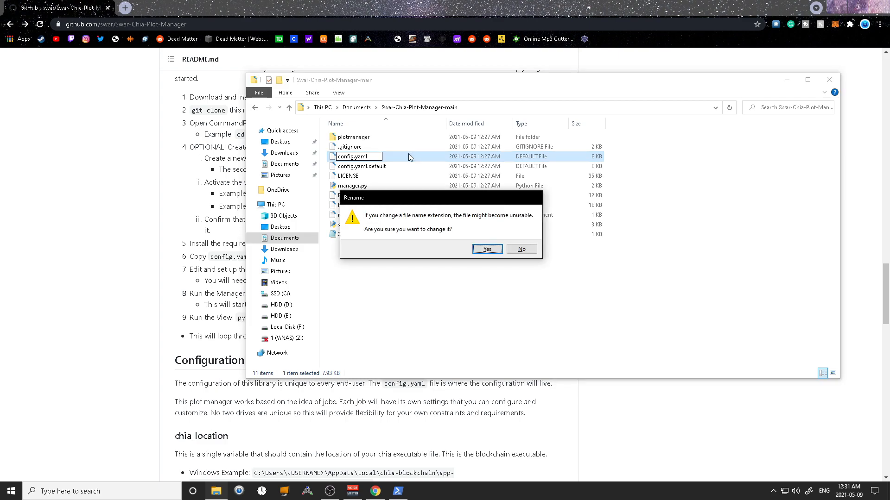
pyautogui.click(494, 254)
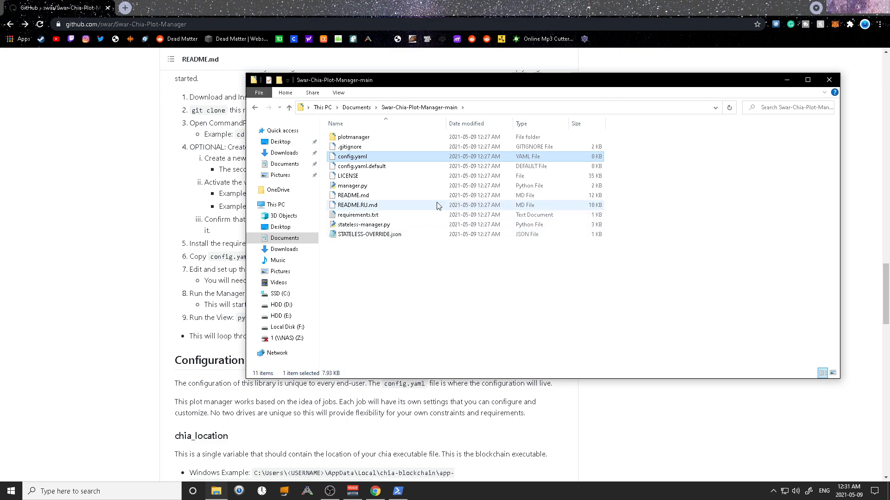
# Open config.yaml with Notepad and make Notepad the default app for .yaml files
pyautogui.doubleClick(405, 158)
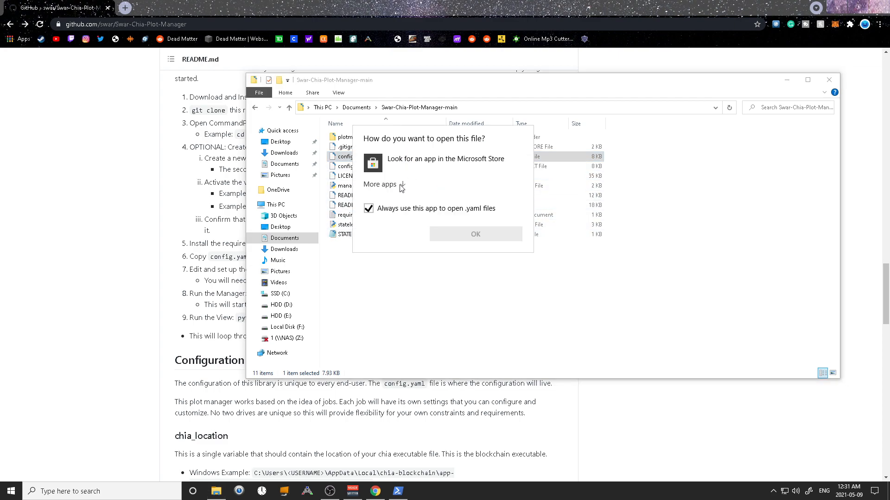
pyautogui.click(408, 179)
pyautogui.click(401, 209)
pyautogui.click(478, 347)
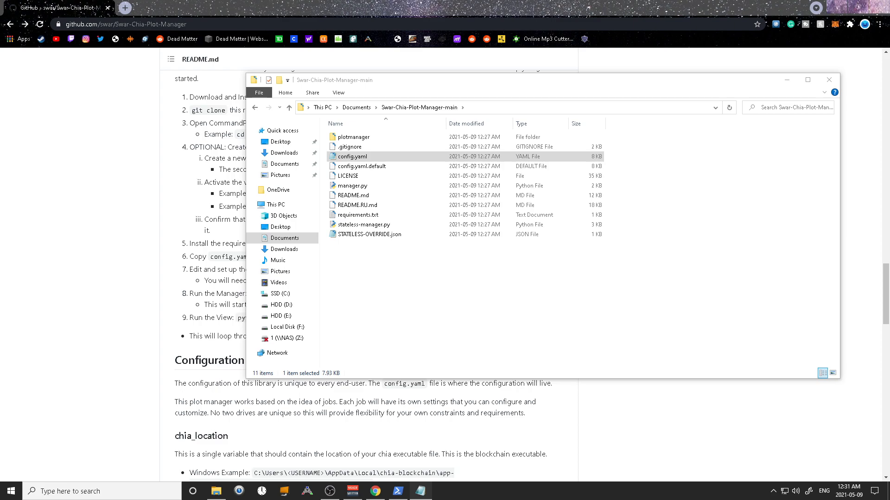
# Open config.yaml.default with Notepad and make Notepad the default app for .default files
pyautogui.doubleClick(366, 166)
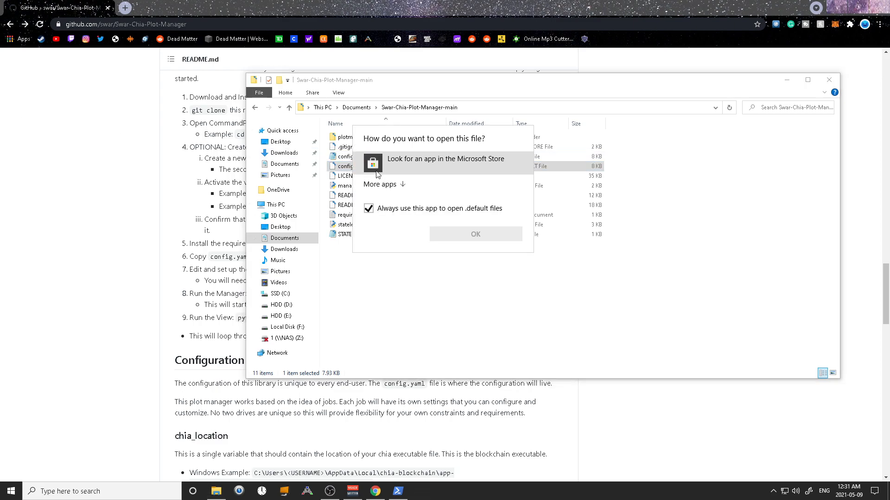
pyautogui.click(396, 186)
pyautogui.doubleClick(403, 205)
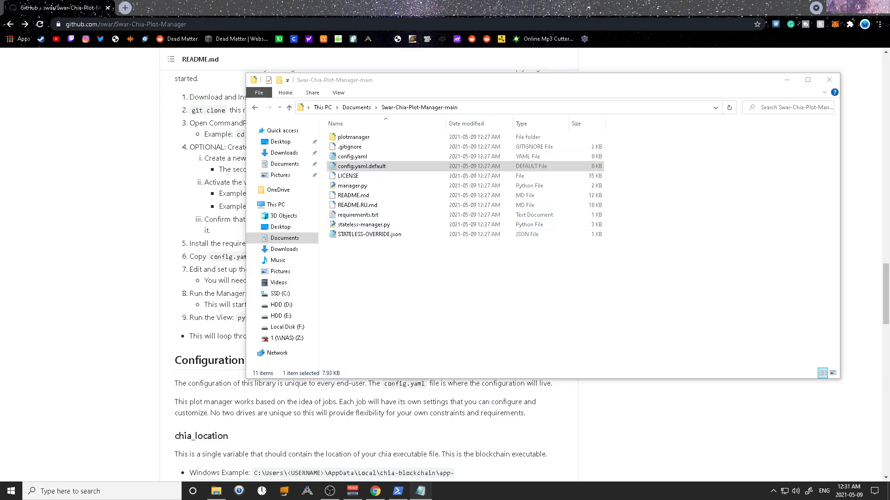
# Check the README's instructions for setting up the configuration file and open config.yaml in Notepad
pyautogui.click(391, 157)
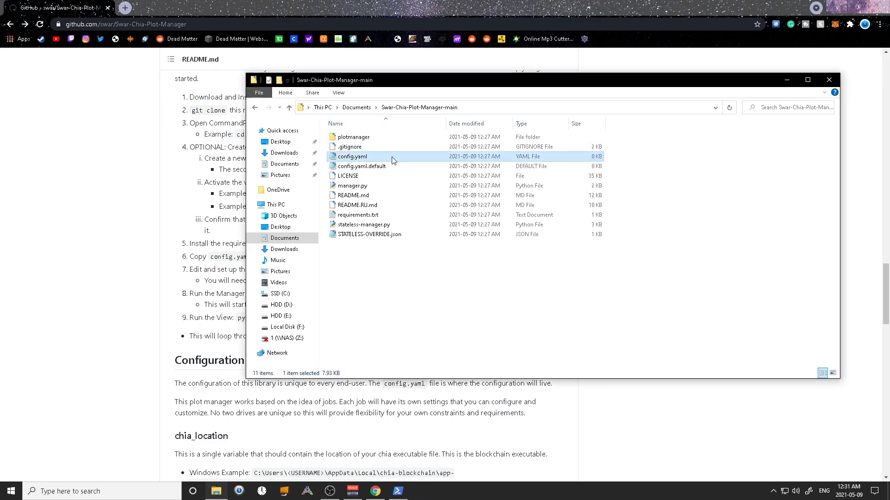
pyautogui.click(634, 401)
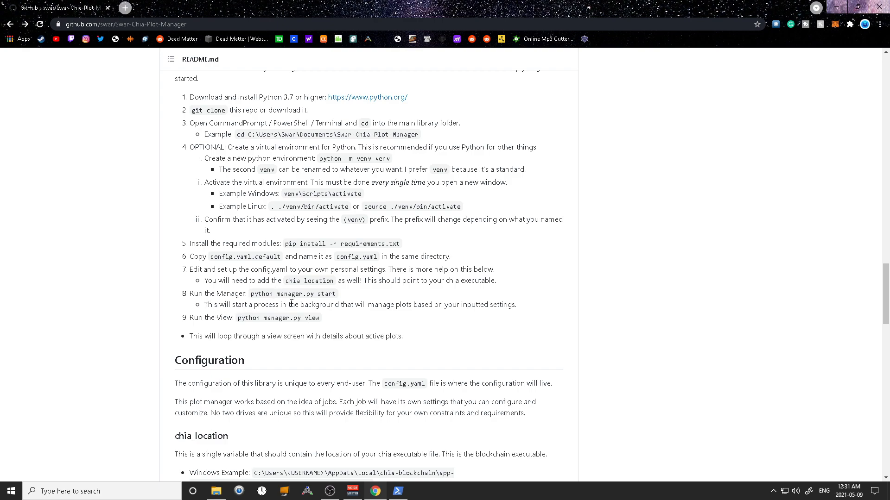
pyautogui.click(216, 491)
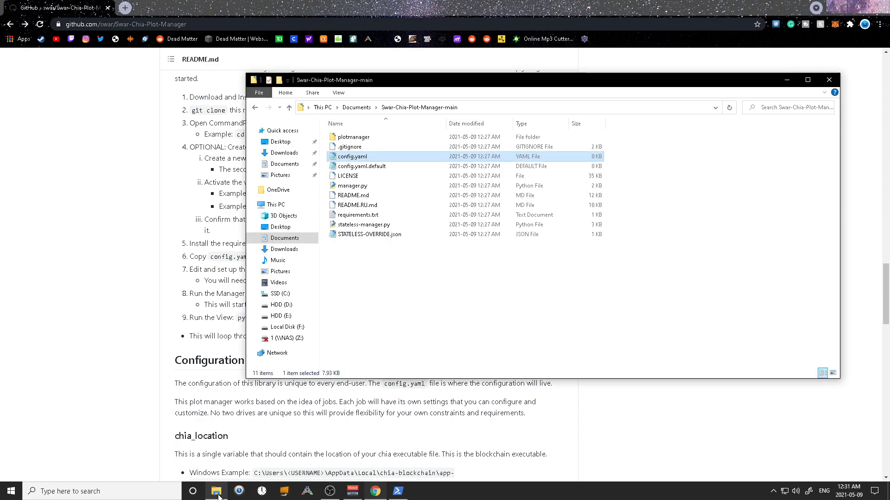
pyautogui.doubleClick(366, 158)
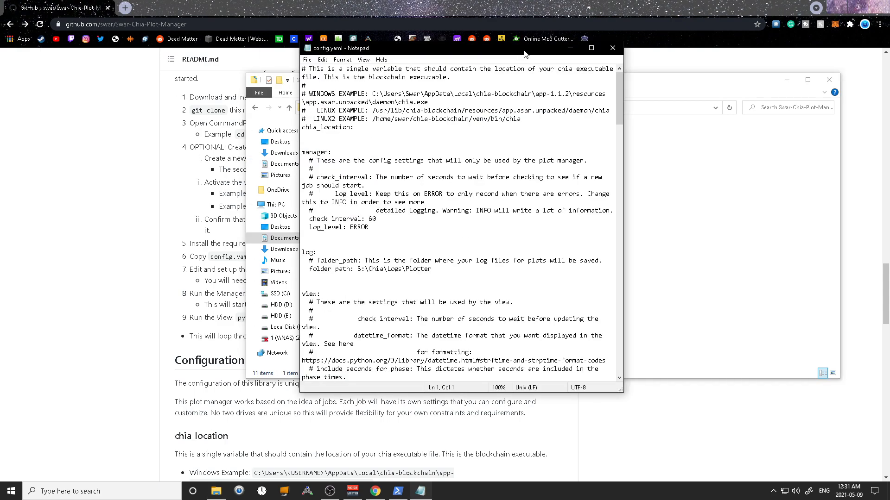
# Maximize config.yaml in Notepad, enlarge its text, and open the C: drive in File Explorer
pyautogui.click(592, 47)
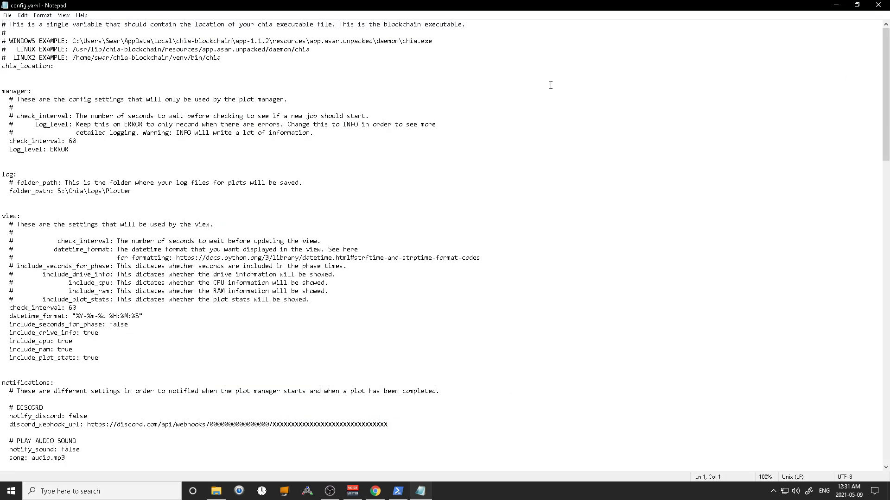
pyautogui.scroll(3, 548, 88)
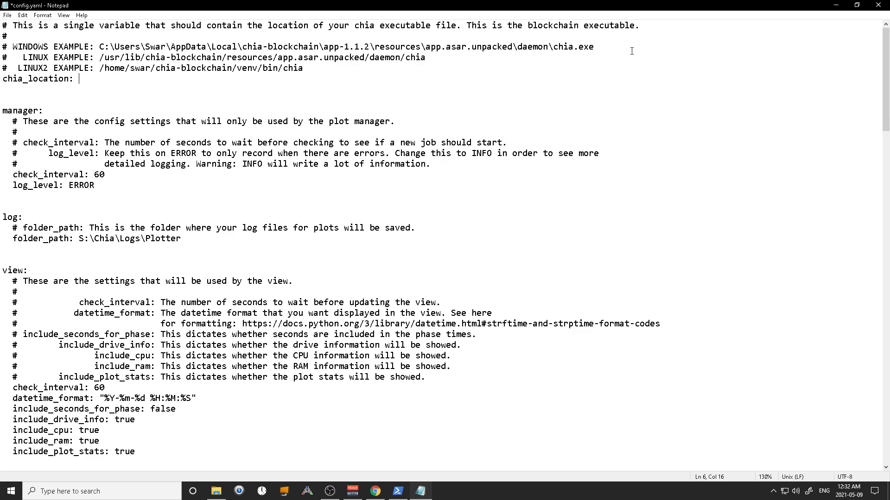
pyautogui.click(216, 491)
pyautogui.click(276, 204)
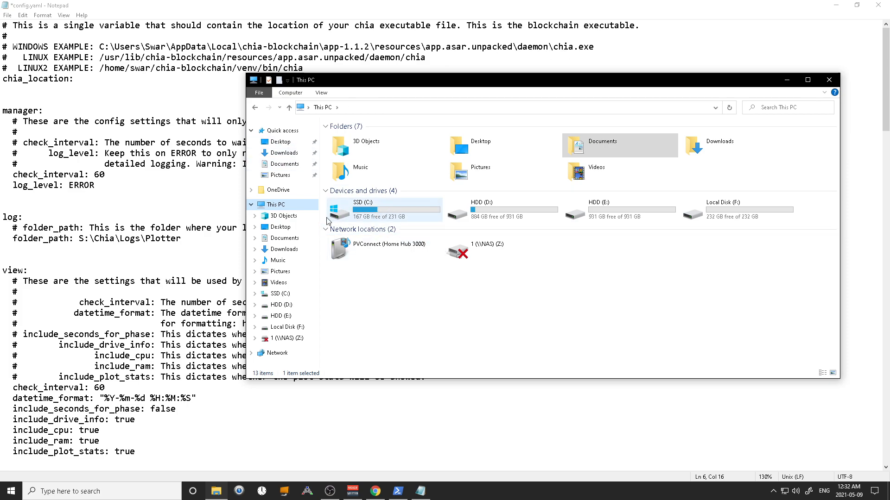
pyautogui.click(293, 206)
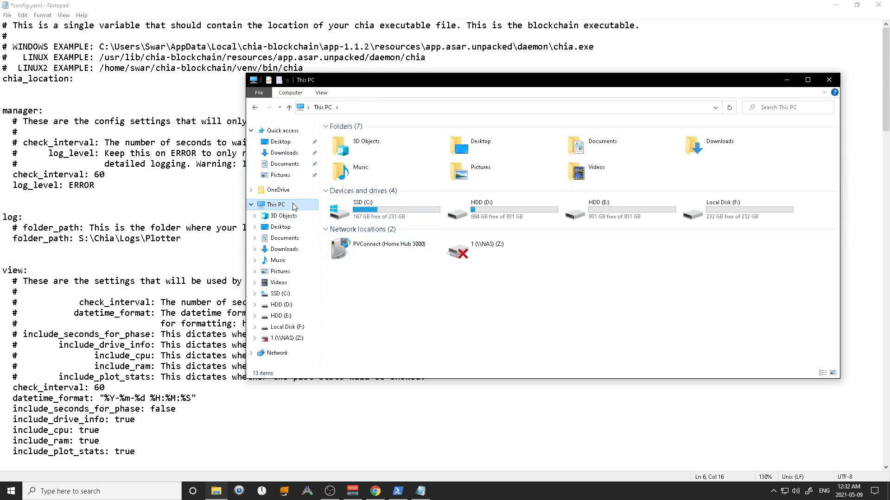
pyautogui.doubleClick(375, 213)
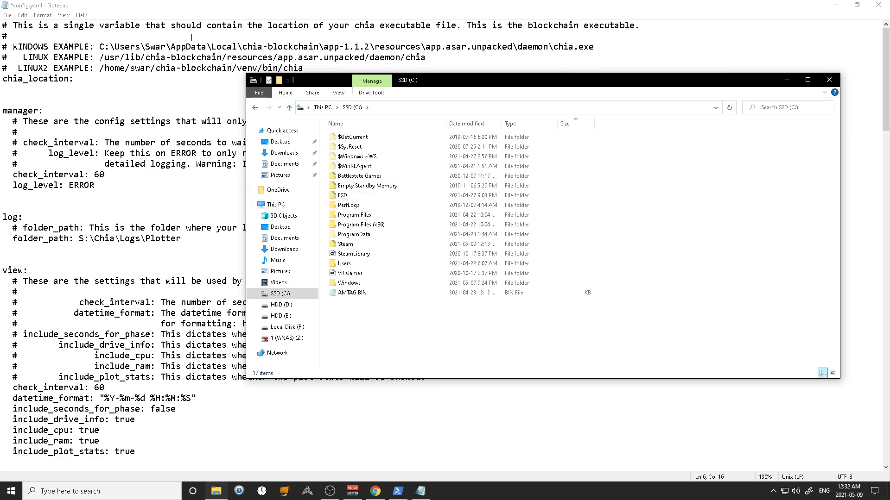
# Following the Windows example path in config.yaml, browse from the C: drive to the user profile's AppData\Local folder
pyautogui.moveTo(96, 47); pyautogui.dragTo(440, 47)
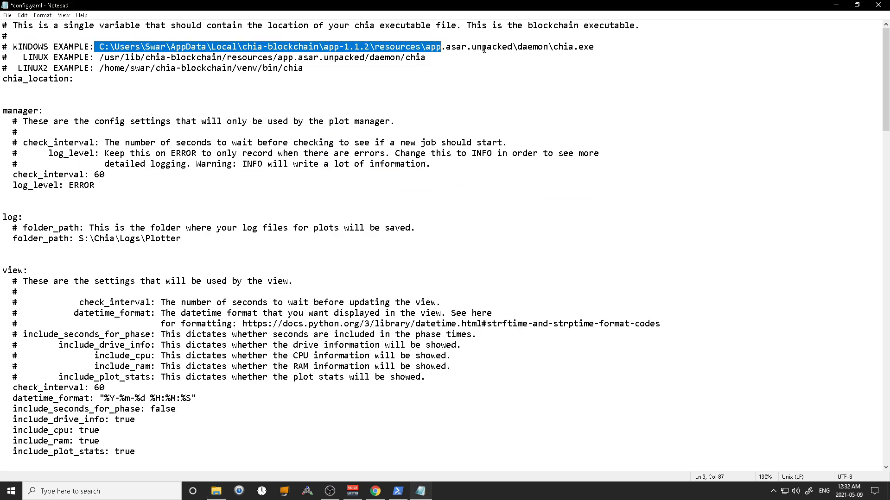
pyautogui.click(583, 87)
pyautogui.click(216, 491)
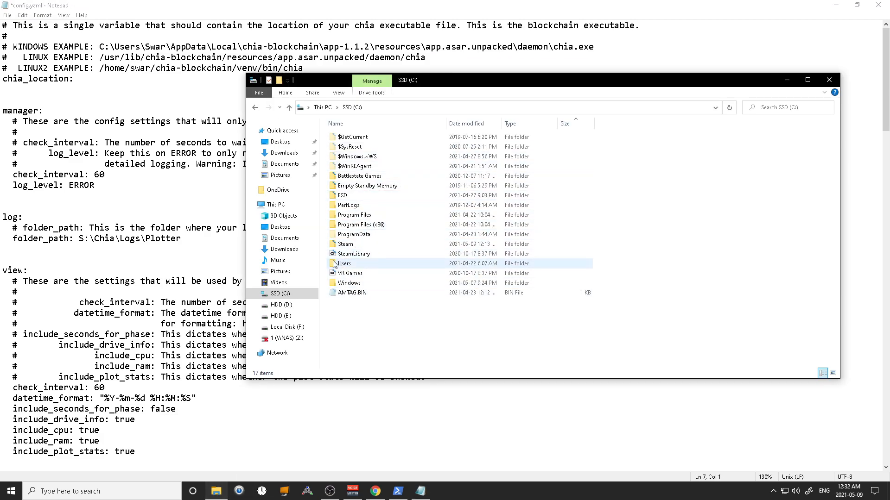
pyautogui.doubleClick(364, 265)
pyautogui.doubleClick(357, 149)
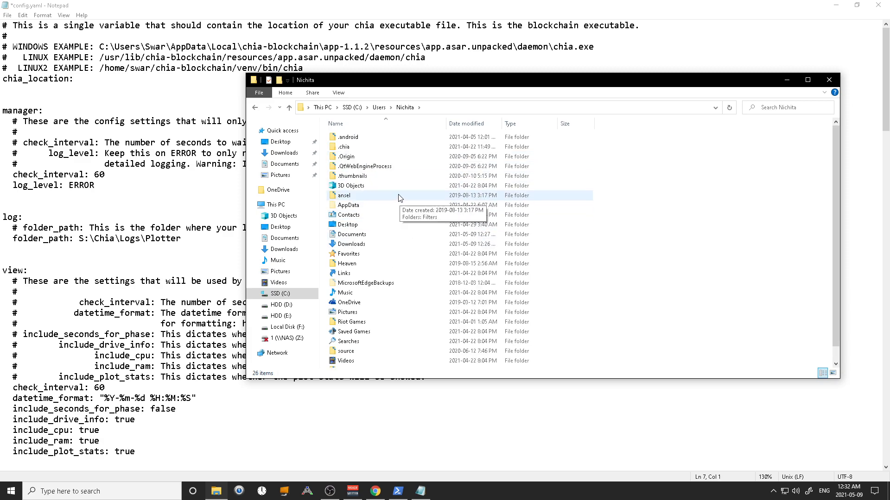
pyautogui.write('ap')
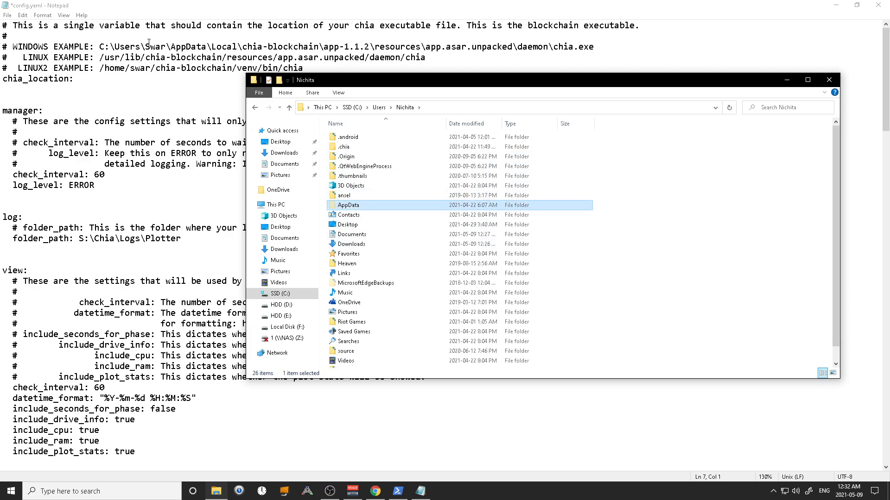
pyautogui.doubleClick(371, 205)
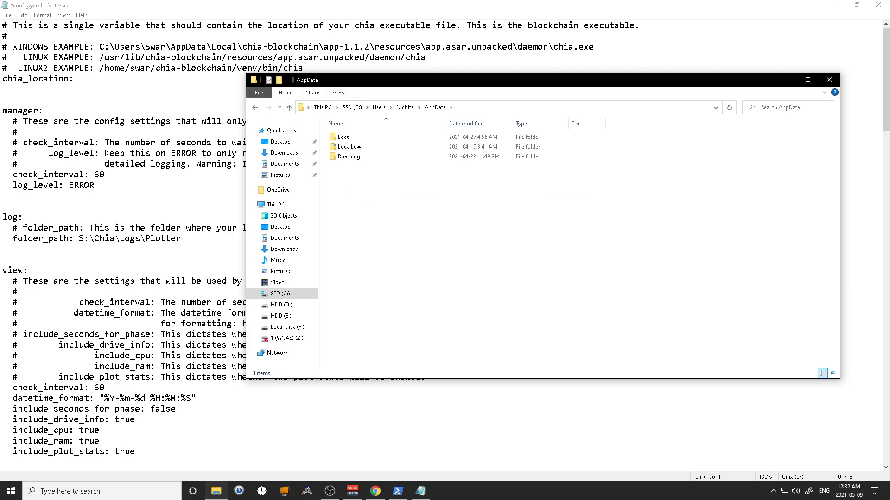
pyautogui.click(254, 107)
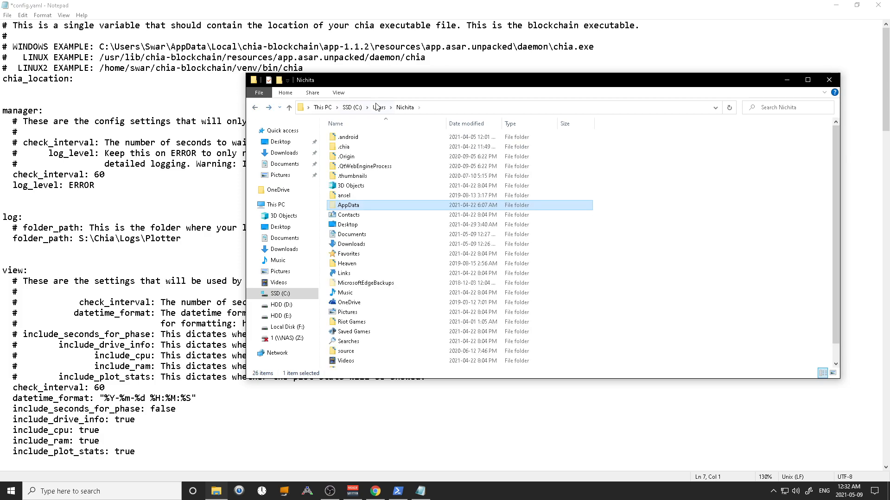
pyautogui.doubleClick(361, 207)
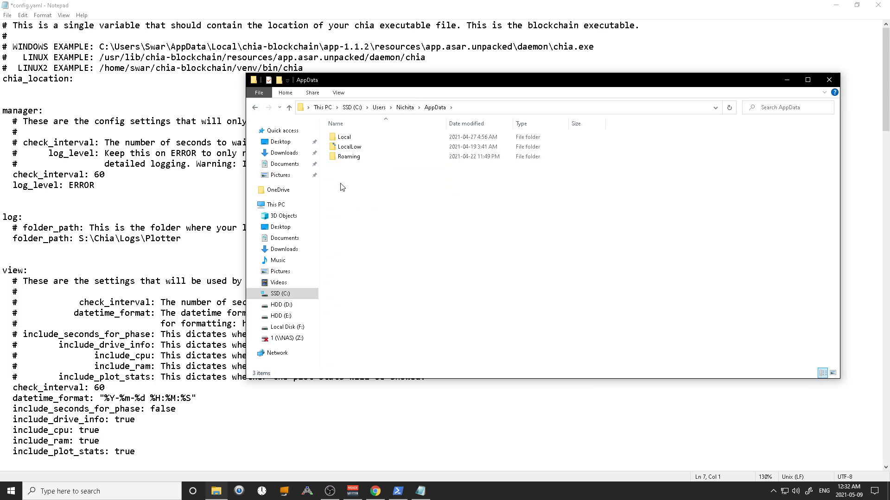
pyautogui.doubleClick(368, 141)
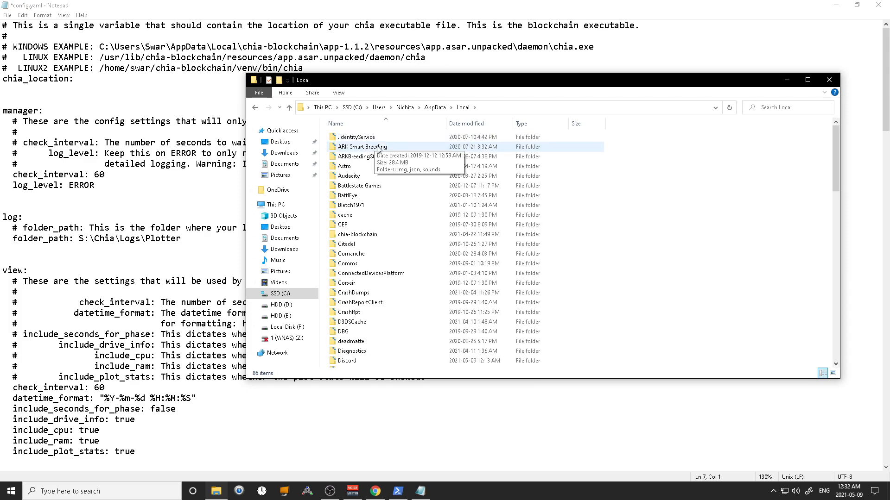
# Browse from the Local folder to chia-blockchain\app-1.1.1\resources\app.asar.unpacked\daemon
pyautogui.press('c')
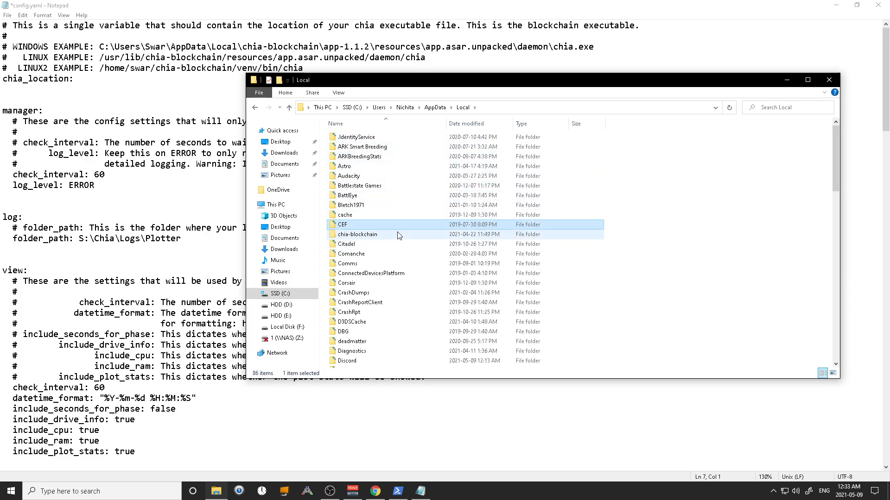
pyautogui.doubleClick(373, 234)
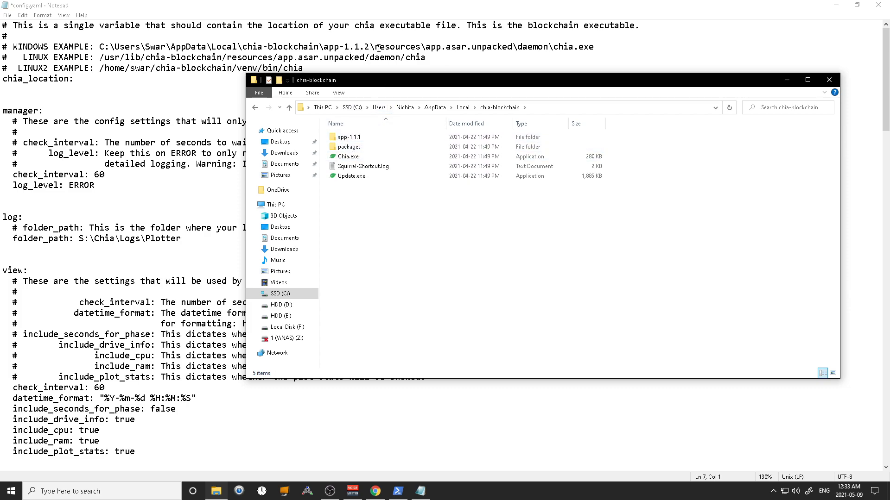
pyautogui.click(358, 138)
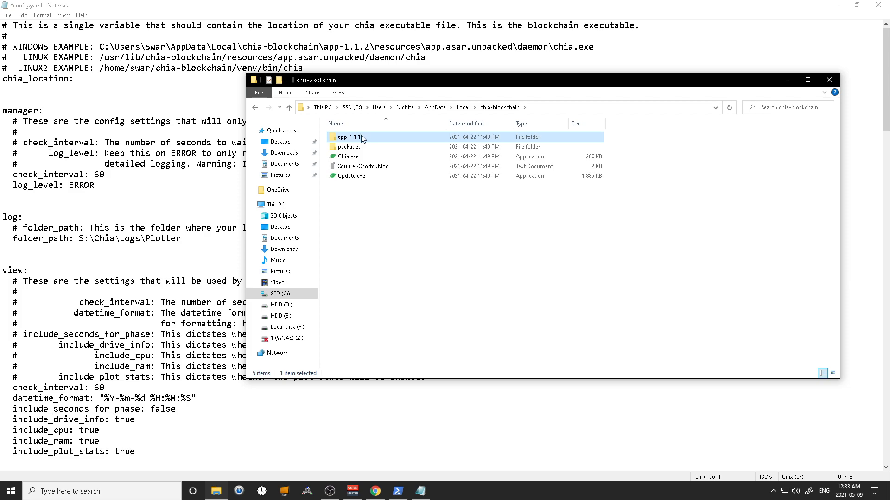
pyautogui.doubleClick(363, 138)
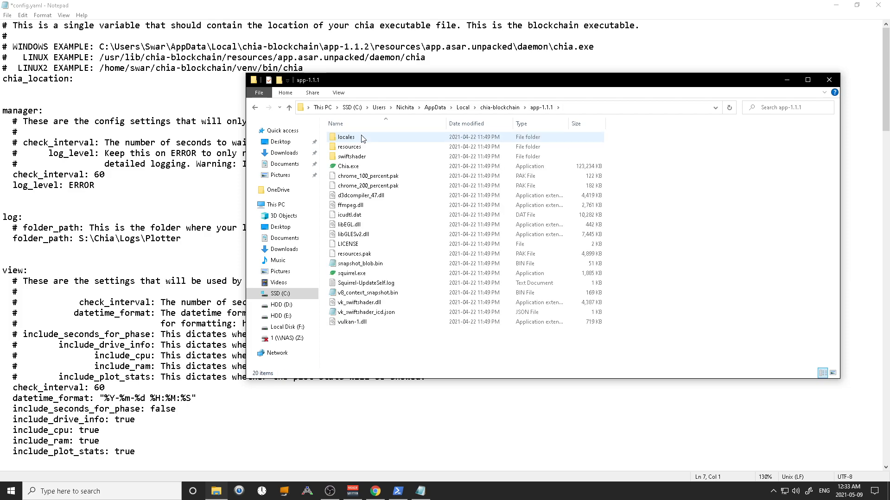
pyautogui.doubleClick(367, 147)
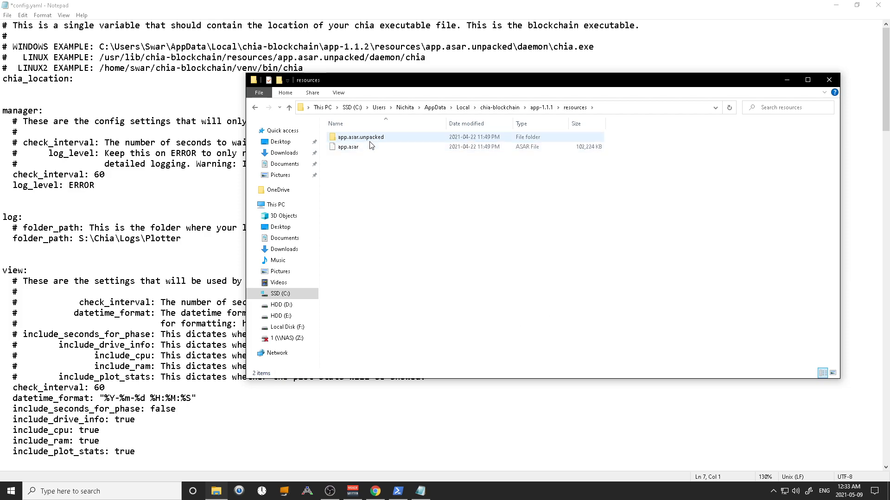
pyautogui.doubleClick(371, 138)
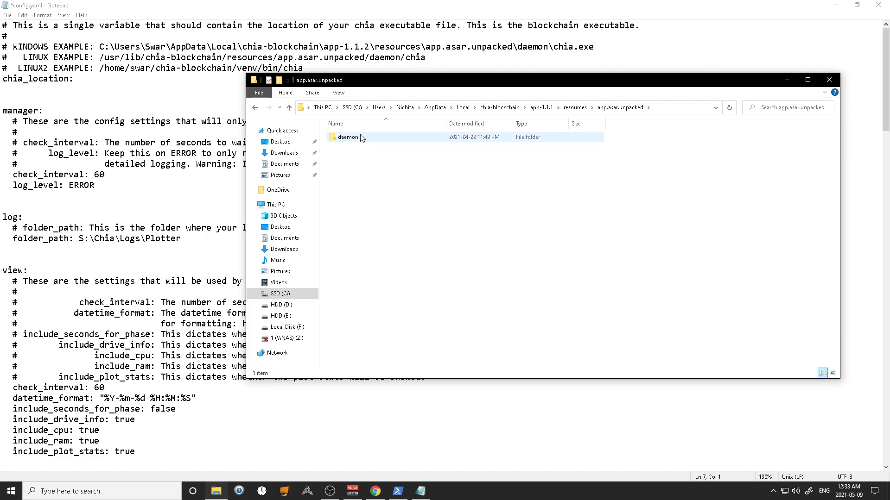
pyautogui.doubleClick(363, 138)
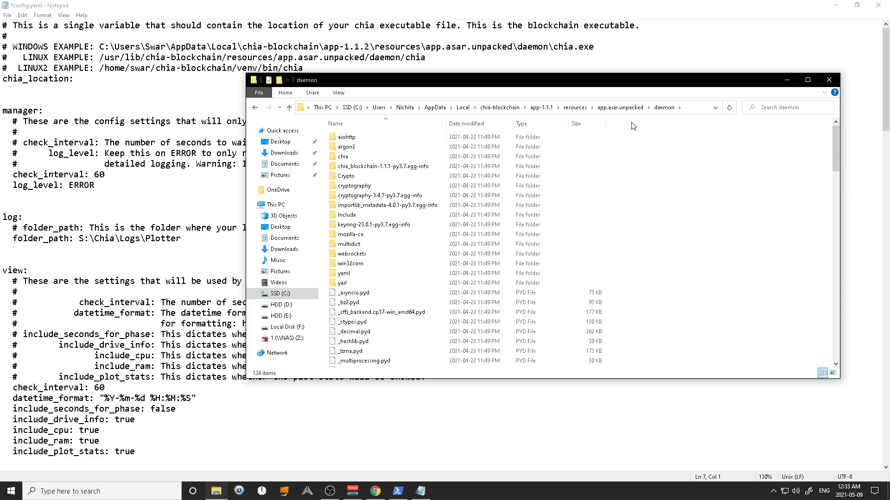
# Copy the daemon folder's address and paste it as the chia_location value in config.yaml
pyautogui.rightClick(662, 108)
pyautogui.click(706, 127)
pyautogui.scroll(-6, 536, 195)
pyautogui.scroll(5, 537, 194)
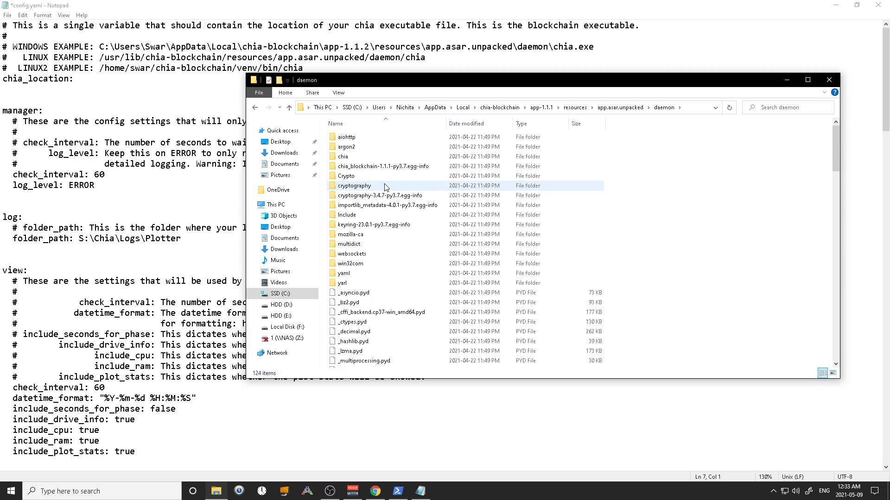
pyautogui.click(220, 122)
pyautogui.click(103, 81)
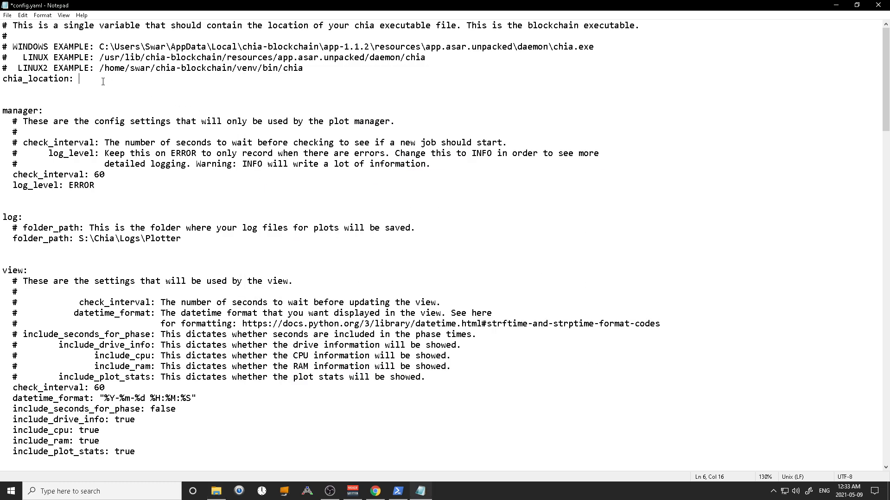
pyautogui.hotkey('ctrl', 'v')
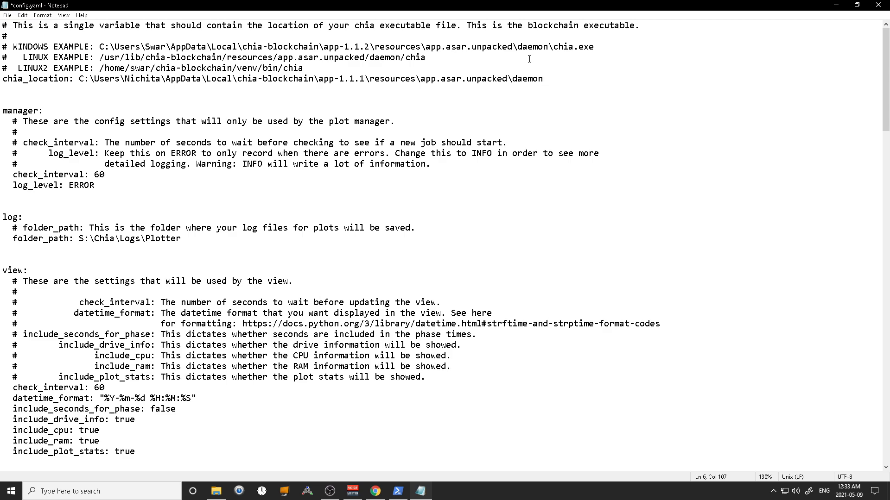
# Append \chia.exe from the Windows example to the end of the chia_location path
pyautogui.moveTo(598, 47); pyautogui.dragTo(550, 49)
pyautogui.click(564, 76)
pyautogui.hotkey('ctrl', 'v')
pyautogui.click(546, 79)
# Try 4 as the last digit of the app version in the chia_location path and restore it to 1
pyautogui.click(367, 97)
pyautogui.click(363, 79)
pyautogui.press('BackSpace')
pyautogui.write('4')
pyautogui.press('BackSpace')
pyautogui.write('1')
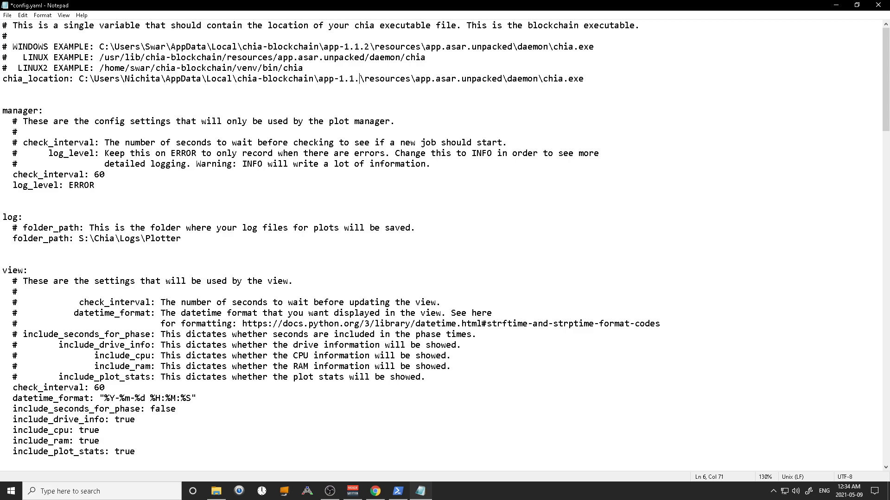
pyautogui.click(362, 134)
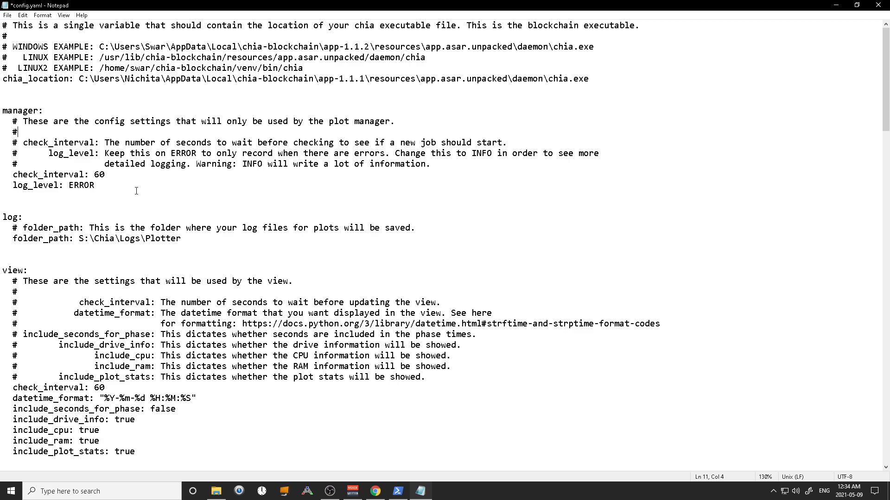
# Go to the log section of config.yaml and open the C: drive in File Explorer, moving its window clear of the folder_path line
pyautogui.scroll(-2, 154, 182)
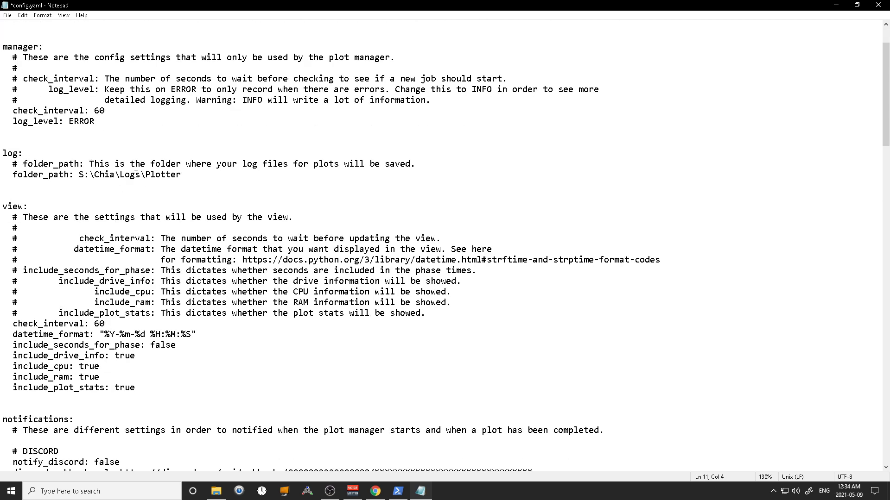
pyautogui.click(216, 491)
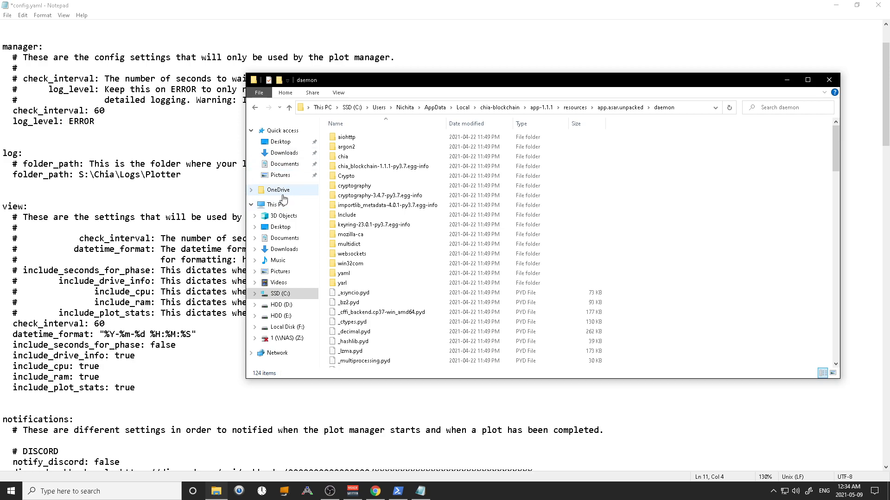
pyautogui.click(287, 211)
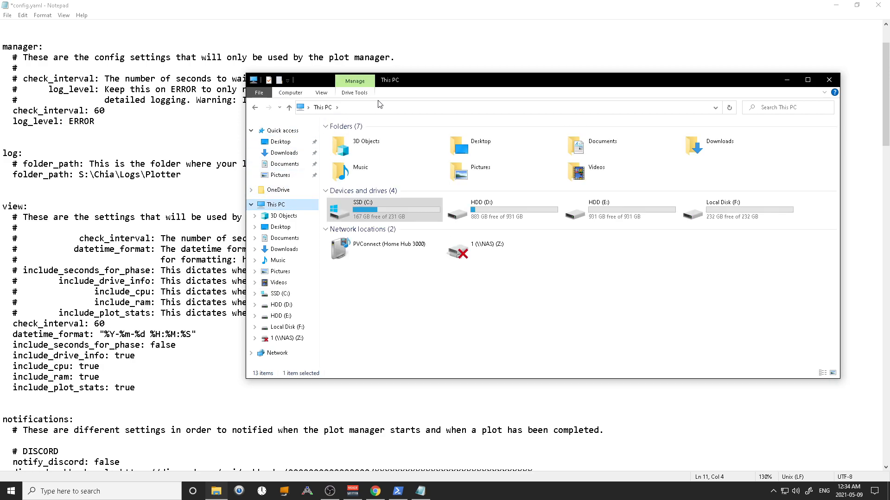
pyautogui.moveTo(433, 86); pyautogui.dragTo(521, 61)
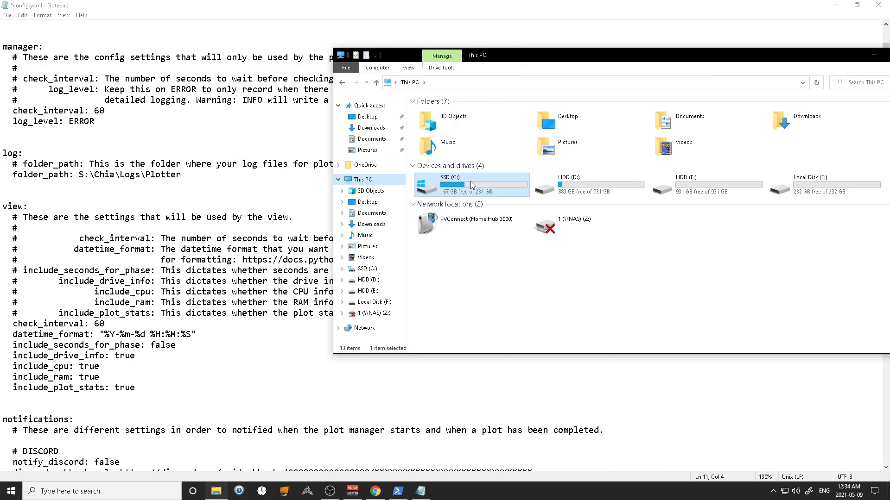
pyautogui.click(377, 180)
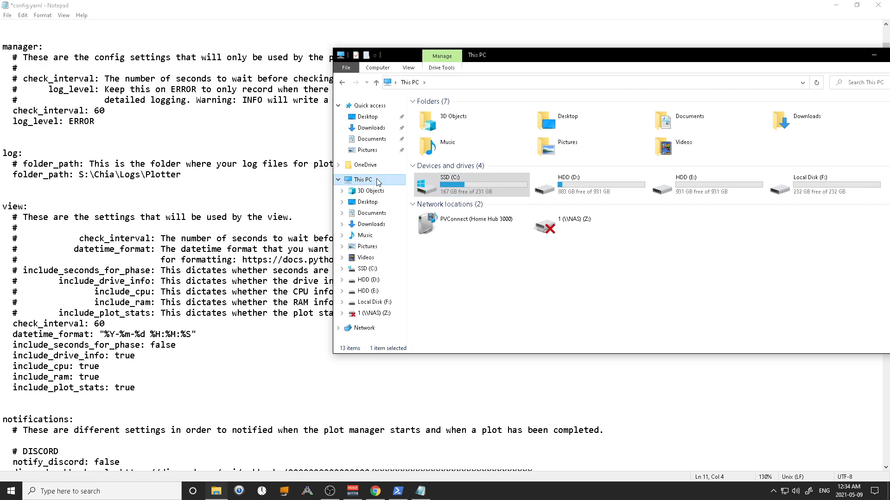
pyautogui.doubleClick(486, 193)
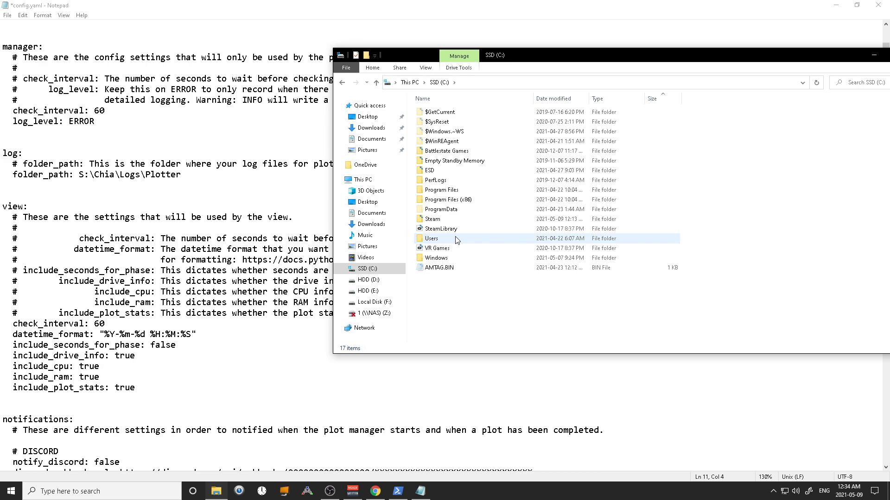
# Look inside the Users folder and return to the root of the C: drive
pyautogui.moveTo(456, 240)
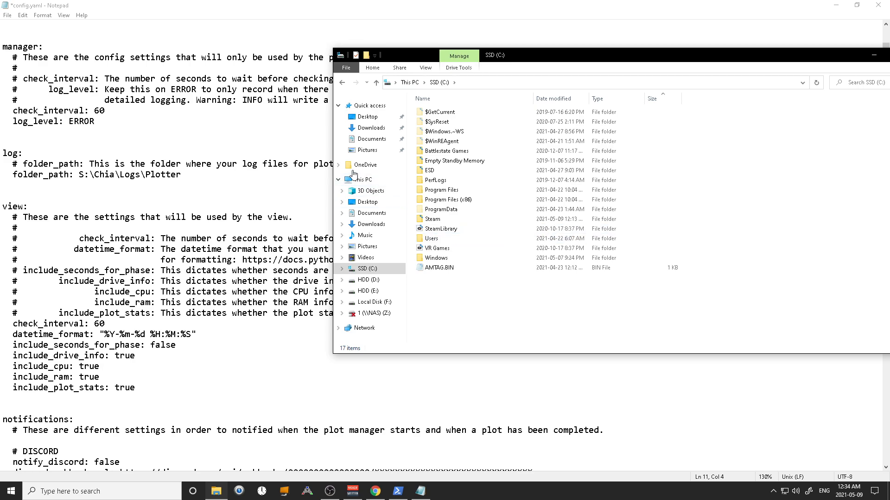
pyautogui.doubleClick(443, 240)
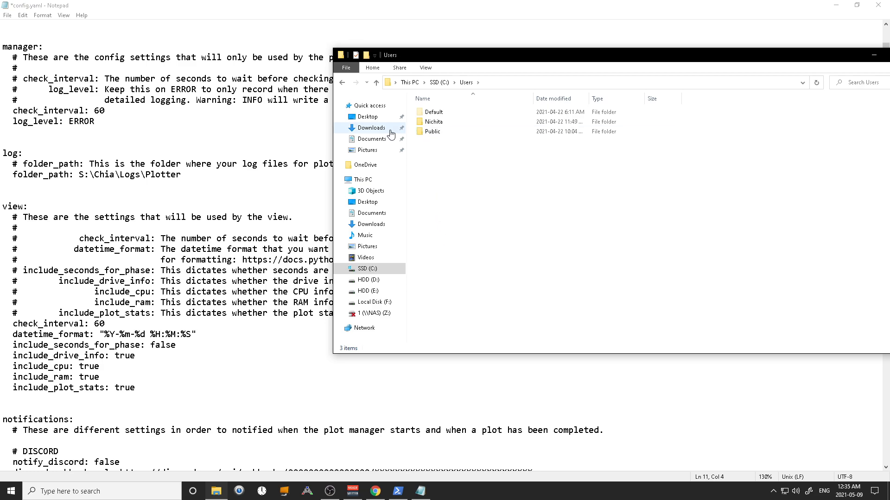
pyautogui.click(342, 82)
pyautogui.click(342, 82)
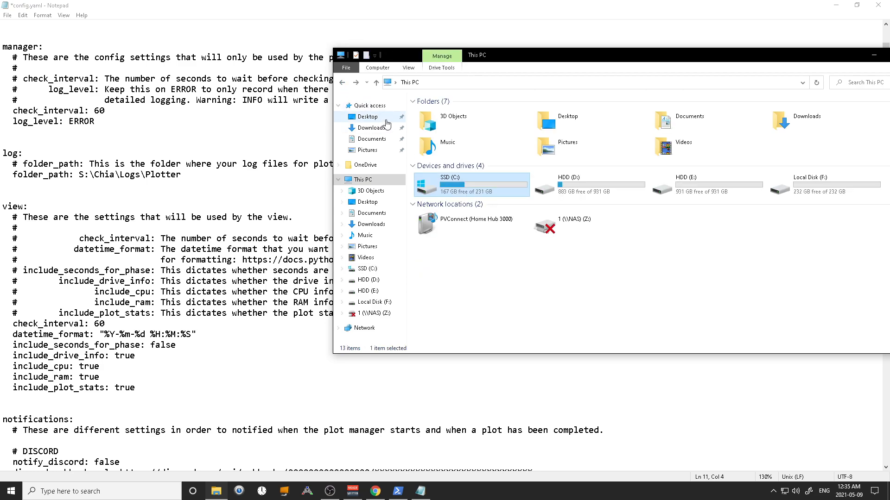
pyautogui.doubleClick(458, 180)
pyautogui.click(457, 180)
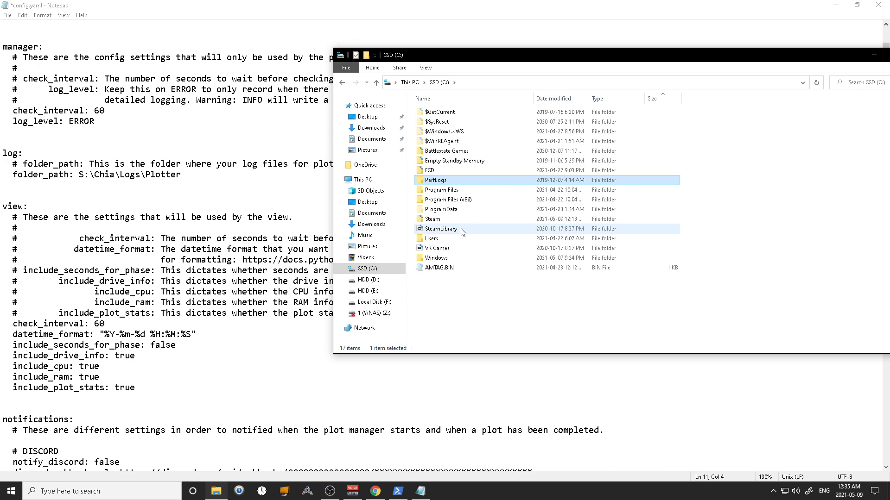
# Browse from the user's profile folder to .chia\mainnet\plotter and return to the root of the C: drive
pyautogui.doubleClick(454, 238)
pyautogui.click(440, 123)
pyautogui.doubleClick(442, 123)
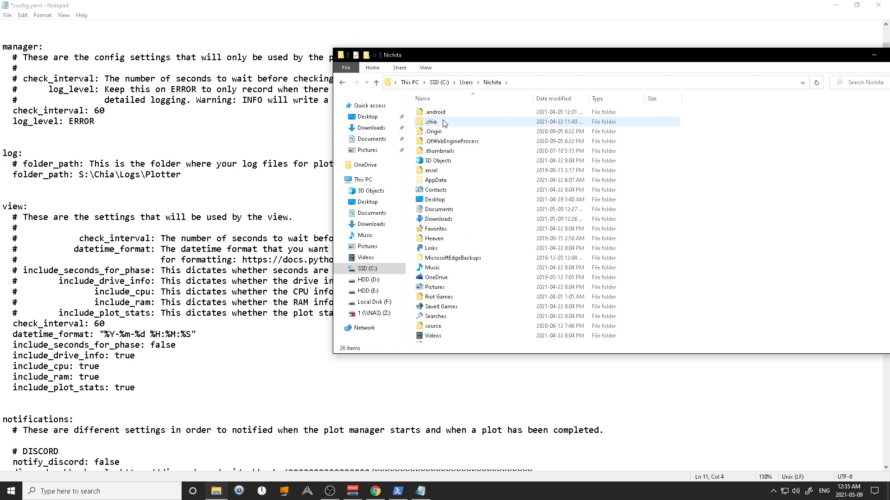
pyautogui.doubleClick(444, 121)
pyautogui.doubleClick(442, 116)
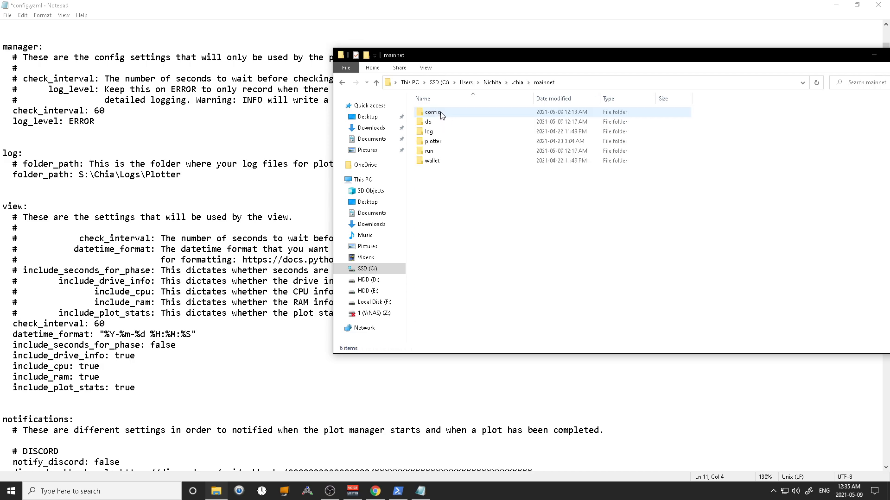
pyautogui.doubleClick(448, 141)
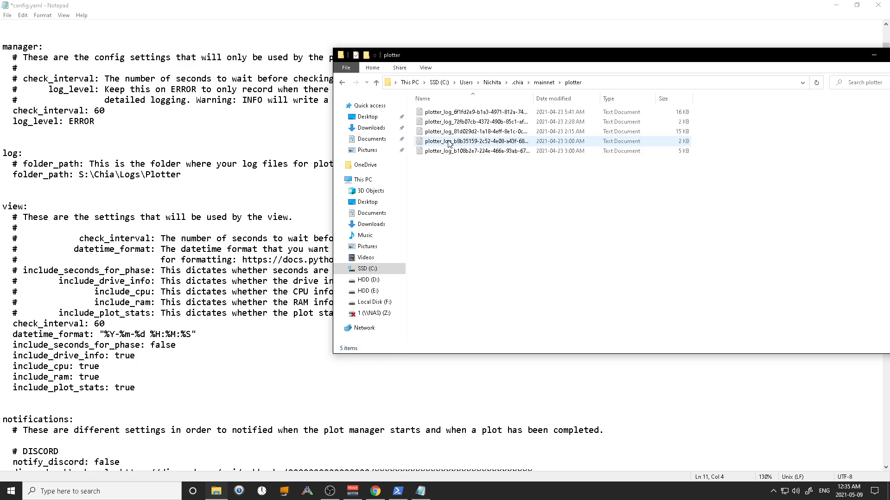
pyautogui.click(343, 82)
pyautogui.click(342, 82)
pyautogui.click(343, 82)
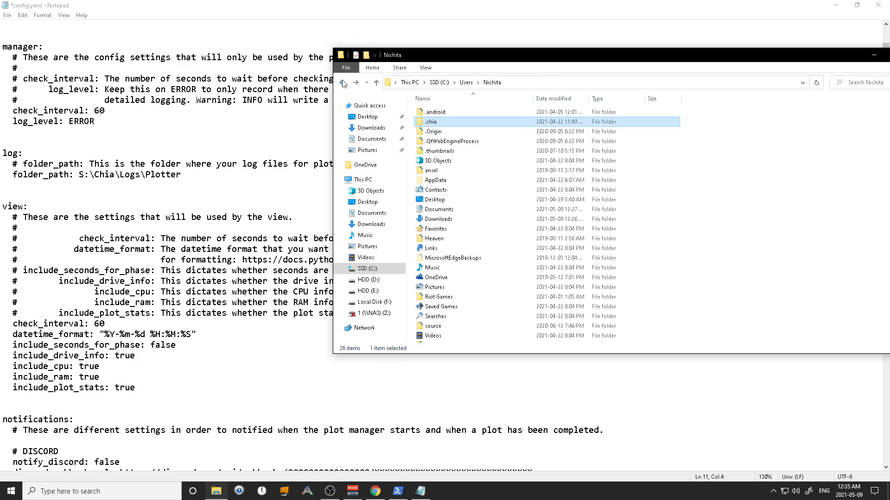
pyautogui.click(367, 268)
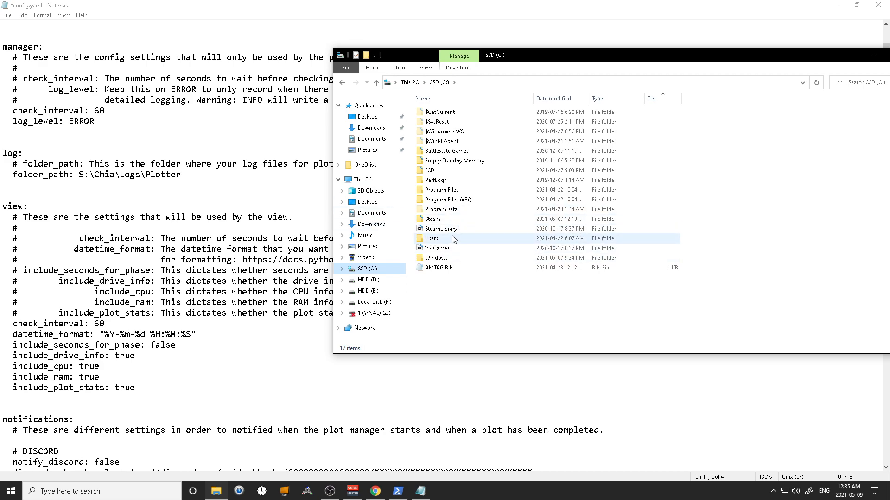
pyautogui.doubleClick(457, 200)
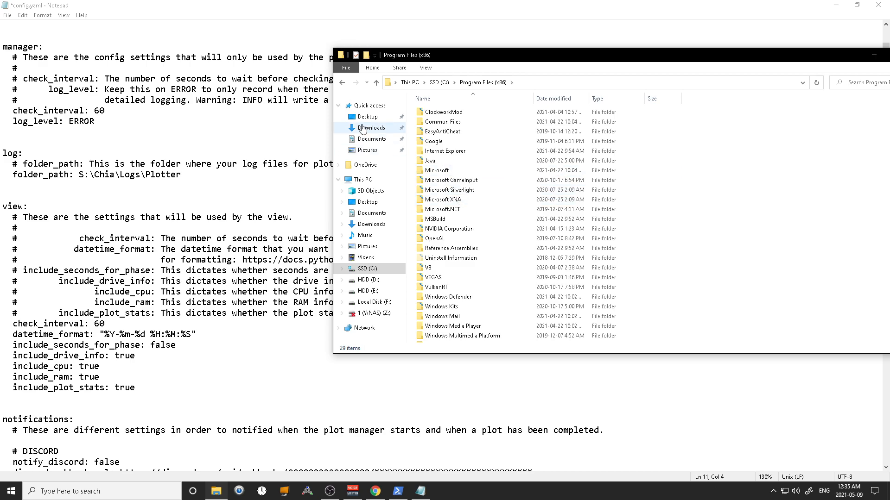
pyautogui.click(342, 82)
pyautogui.click(376, 269)
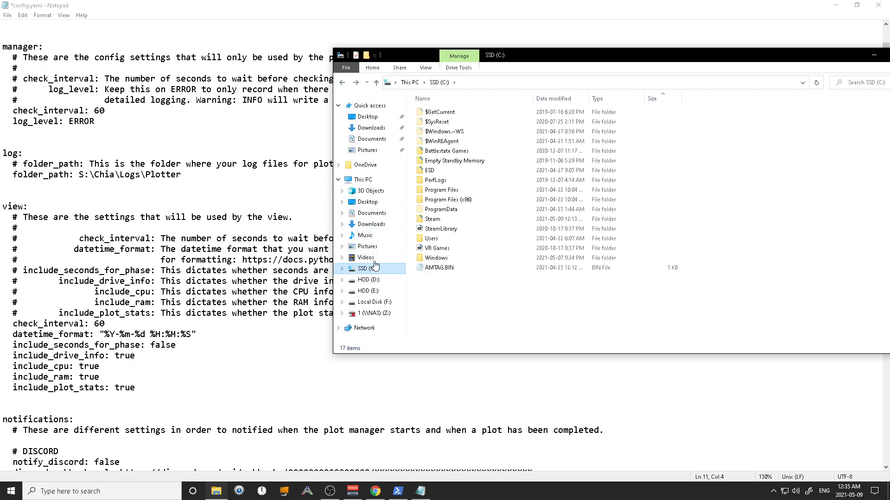
# Open the .chia\mainnet\plotter folder inside the user's profile on the C: drive and copy its address
pyautogui.doubleClick(443, 241)
pyautogui.click(441, 125)
pyautogui.doubleClick(441, 124)
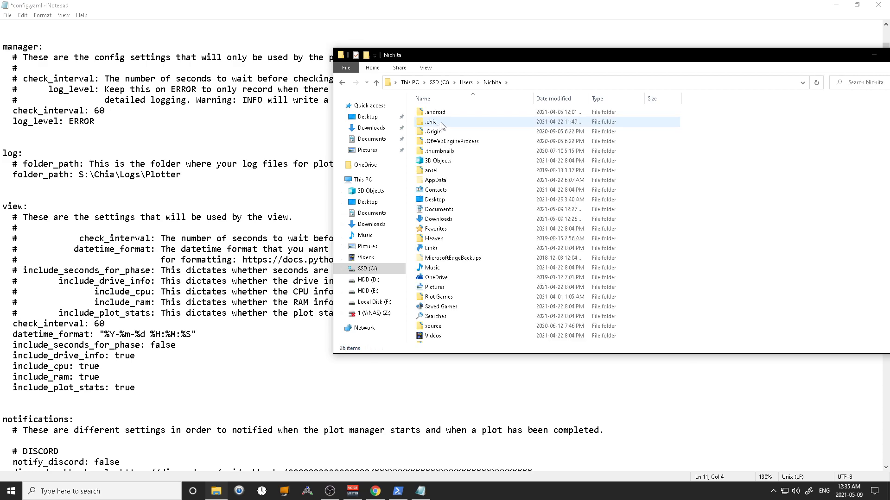
pyautogui.doubleClick(442, 123)
pyautogui.doubleClick(443, 113)
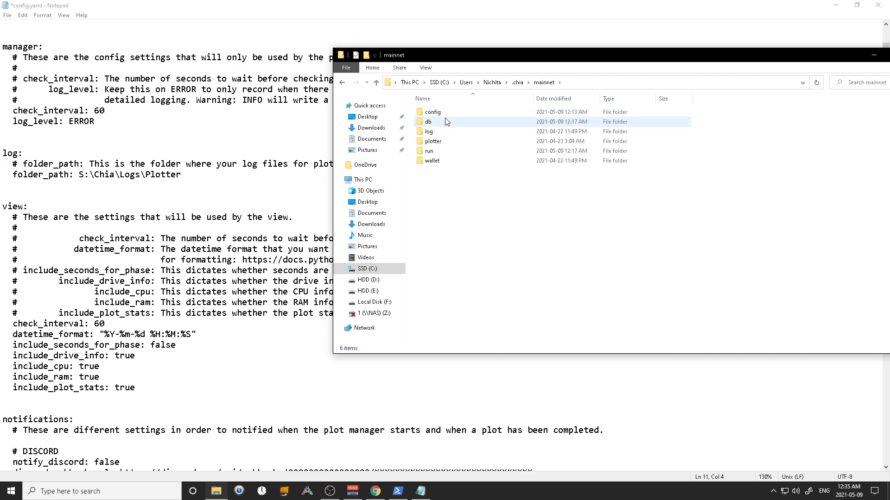
pyautogui.doubleClick(451, 147)
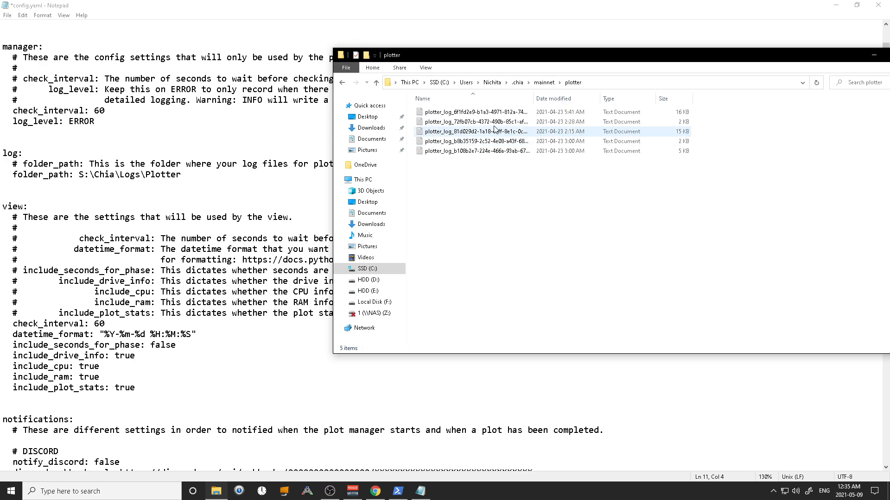
pyautogui.rightClick(574, 83)
pyautogui.click(621, 98)
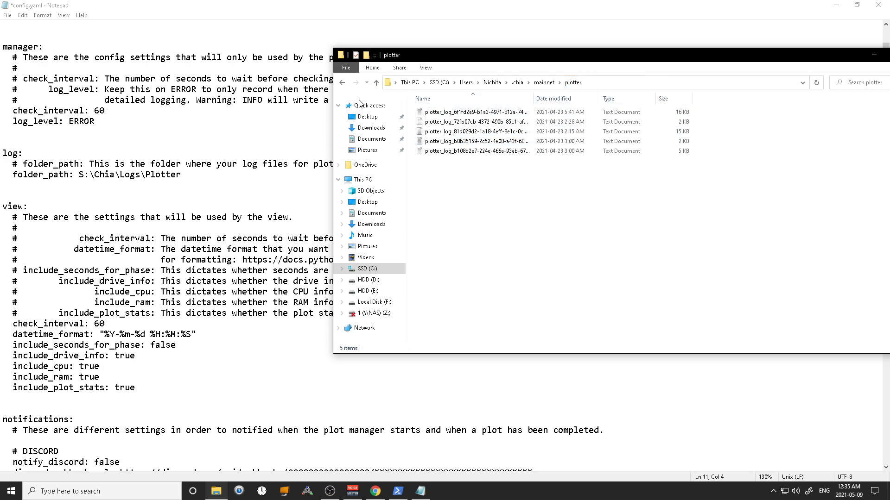
# Replace the folder_path value in the log section of config.yaml with the copied plotter folder address
pyautogui.click(238, 124)
pyautogui.moveTo(194, 173); pyautogui.dragTo(78, 176)
pyautogui.hotkey('ctrl', 'v')
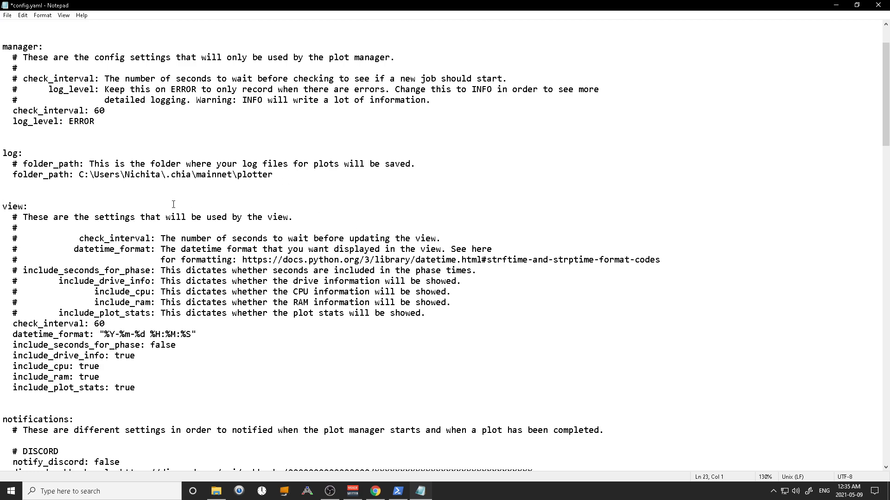
# Review the view, notifications, progress, global and jobs sections of config.yaml
pyautogui.scroll(-1, 176, 204)
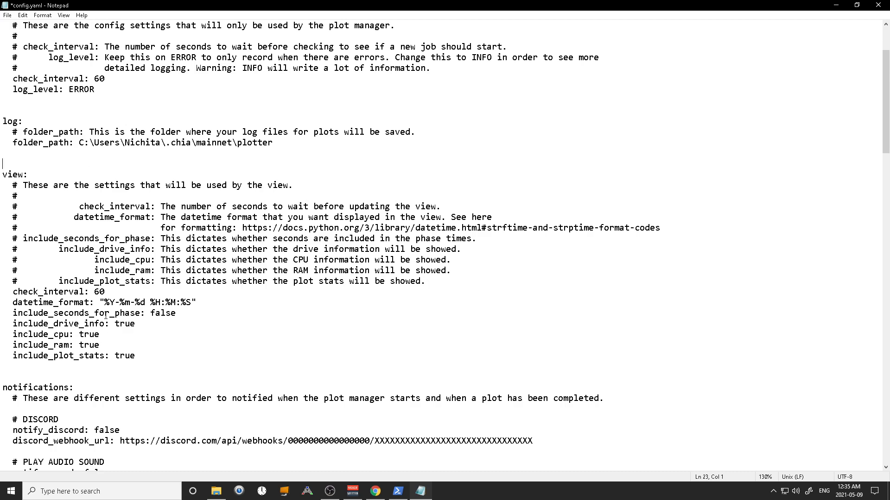
pyautogui.scroll(-3, 106, 316)
pyautogui.scroll(-1, 108, 306)
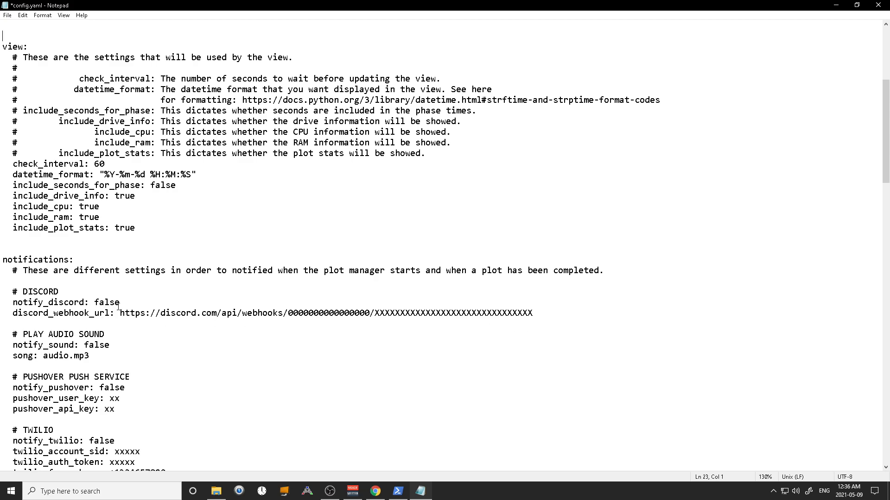
pyautogui.scroll(-1, 139, 310)
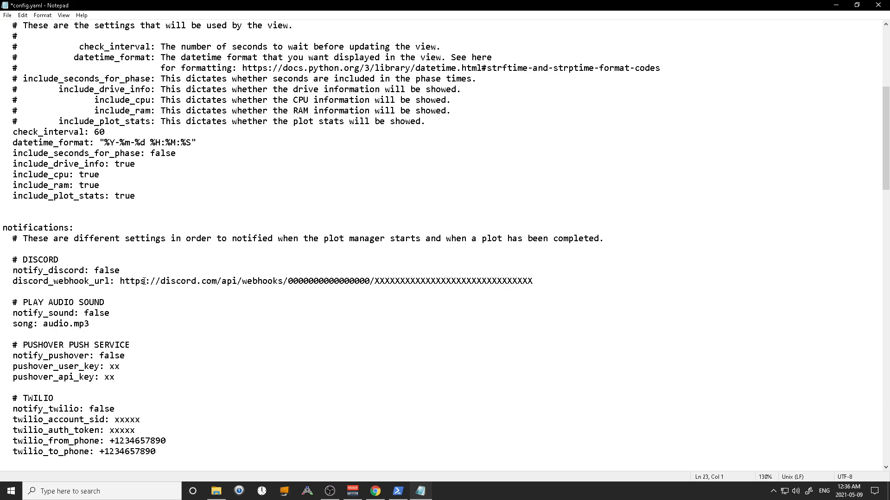
pyautogui.scroll(-8, 84, 288)
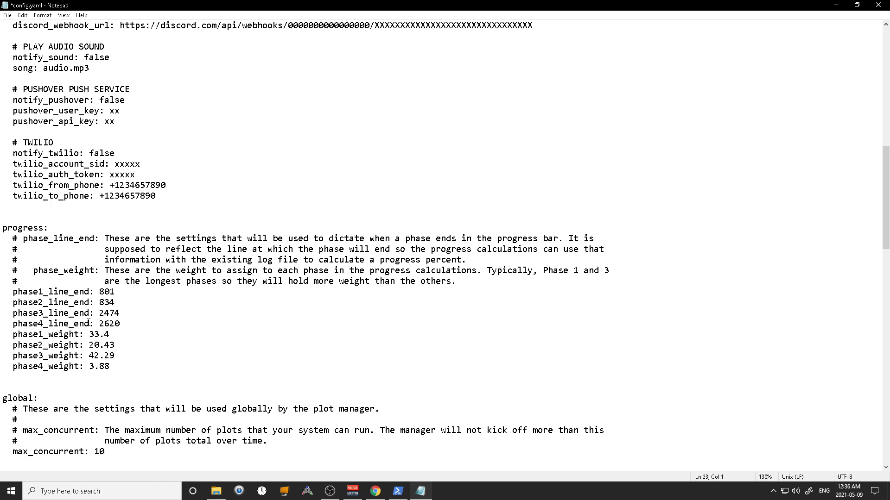
pyautogui.scroll(-2, 91, 323)
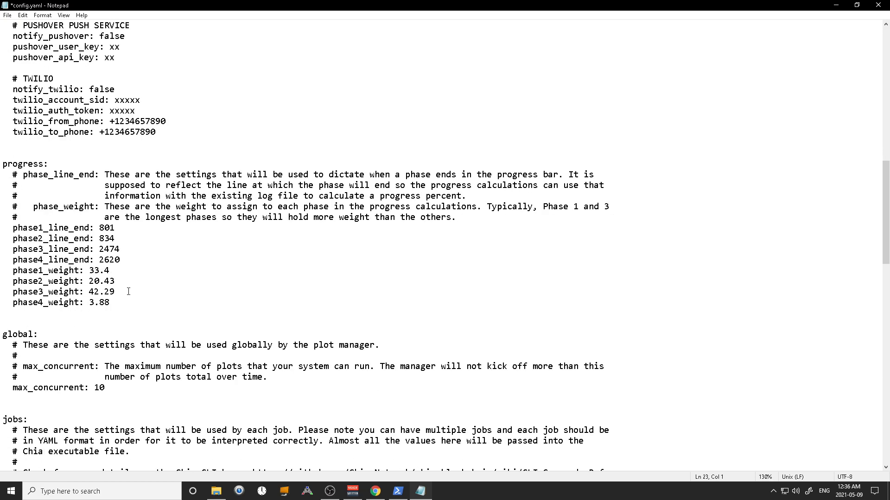
pyautogui.scroll(-4, 113, 227)
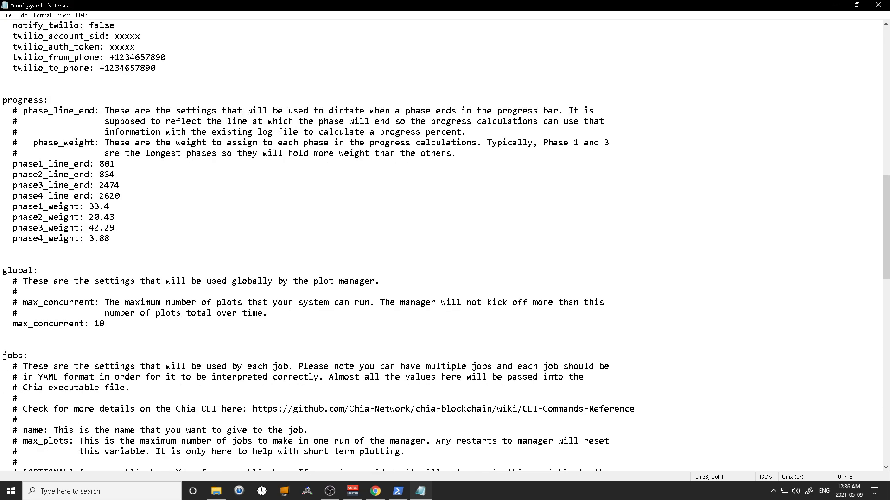
pyautogui.scroll(-2, 114, 227)
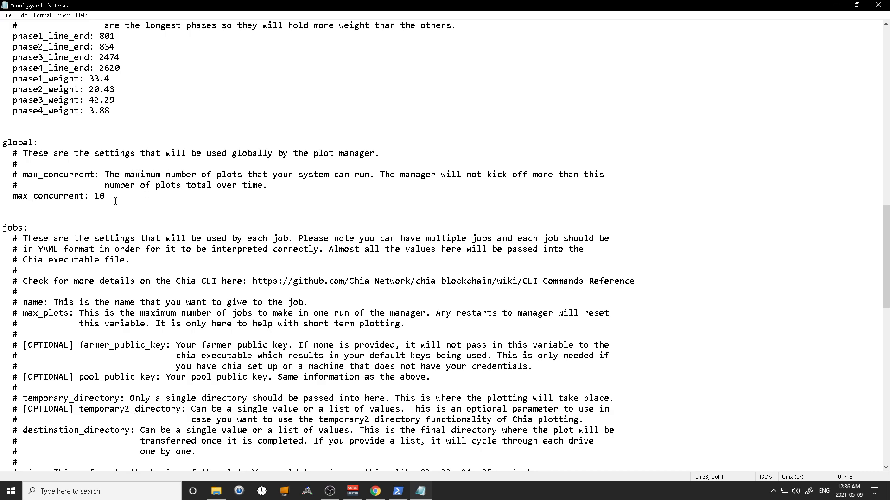
pyautogui.scroll(-20, 116, 204)
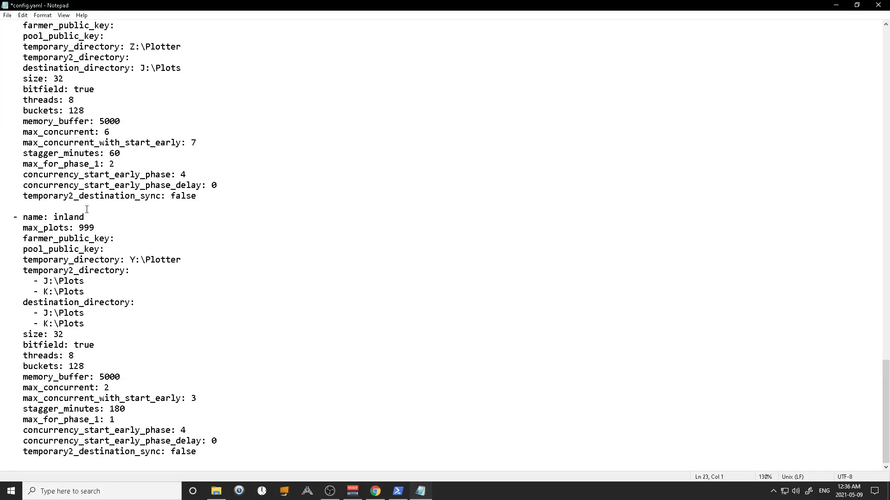
pyautogui.scroll(2, 86, 210)
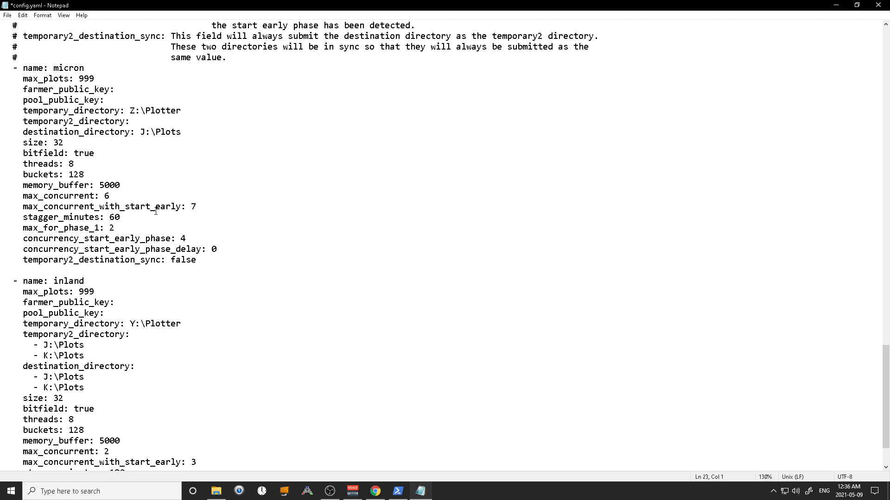
pyautogui.scroll(4, 146, 223)
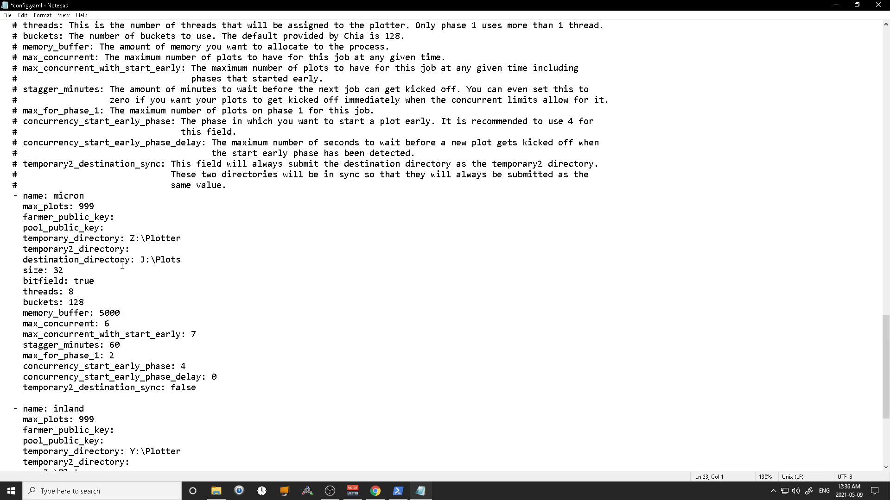
# Set max_concurrent in the global section to 8
pyautogui.scroll(15, 172, 237)
pyautogui.moveTo(106, 196); pyautogui.dragTo(101, 196)
pyautogui.click(113, 196)
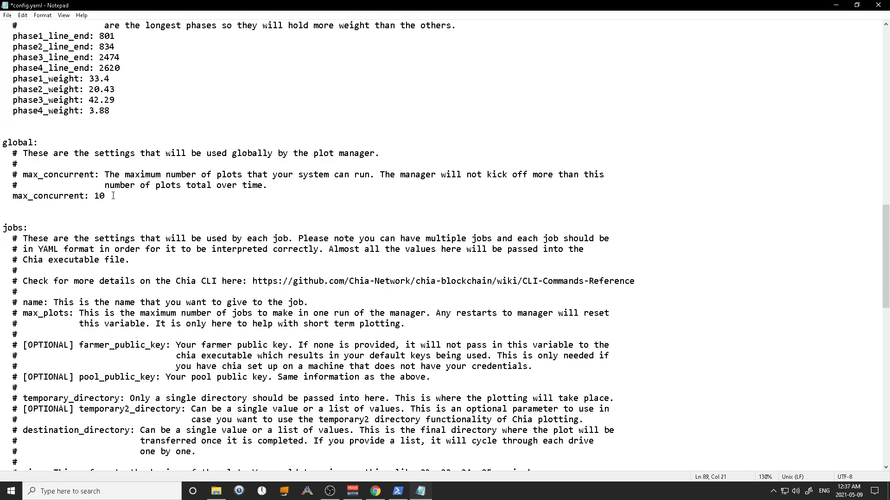
pyautogui.moveTo(112, 196); pyautogui.dragTo(95, 196)
pyautogui.write('88')
pyautogui.press('BackSpace')
# Rename the micron job in the jobs section to Main Plot
pyautogui.scroll(-11, 119, 272)
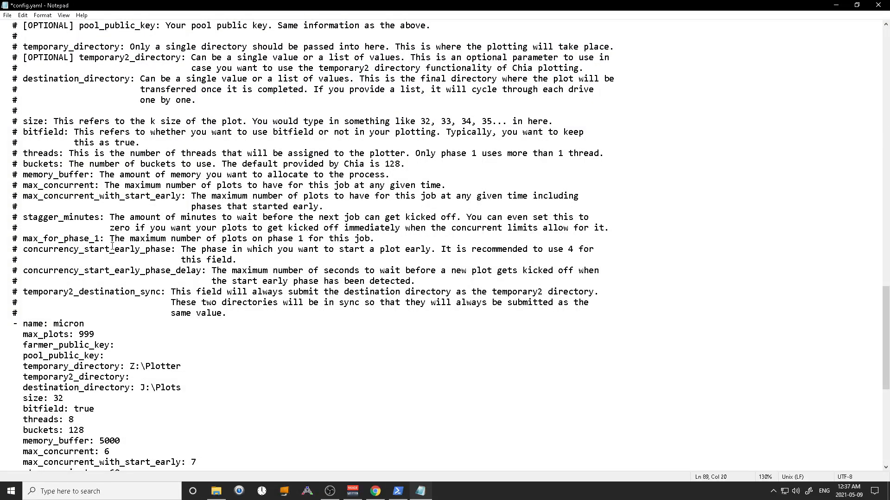
pyautogui.scroll(-3, 112, 246)
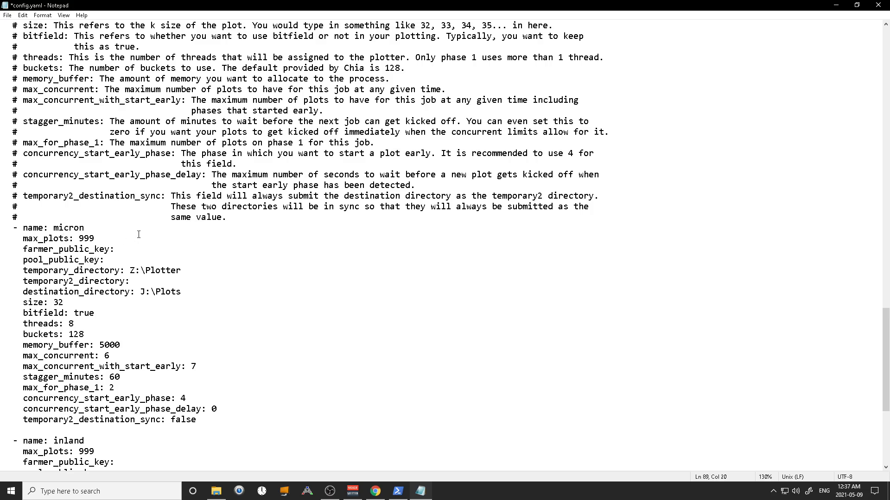
pyautogui.scroll(4, 133, 235)
pyautogui.scroll(-8, 134, 260)
pyautogui.scroll(12, 136, 288)
pyautogui.scroll(-11, 136, 304)
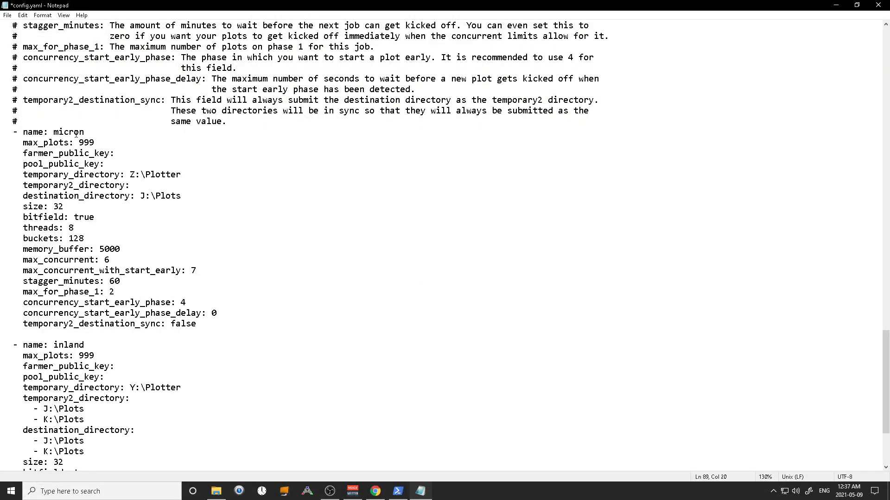
pyautogui.click(216, 492)
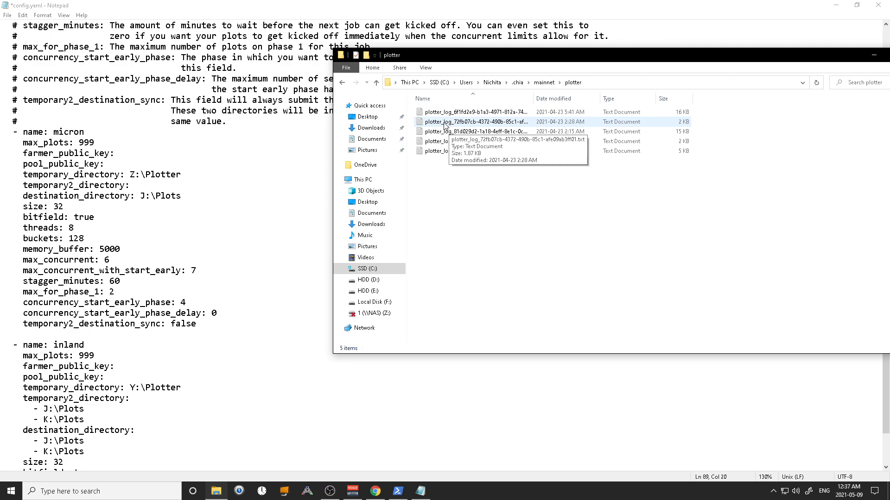
pyautogui.moveTo(84, 132); pyautogui.dragTo(52, 132)
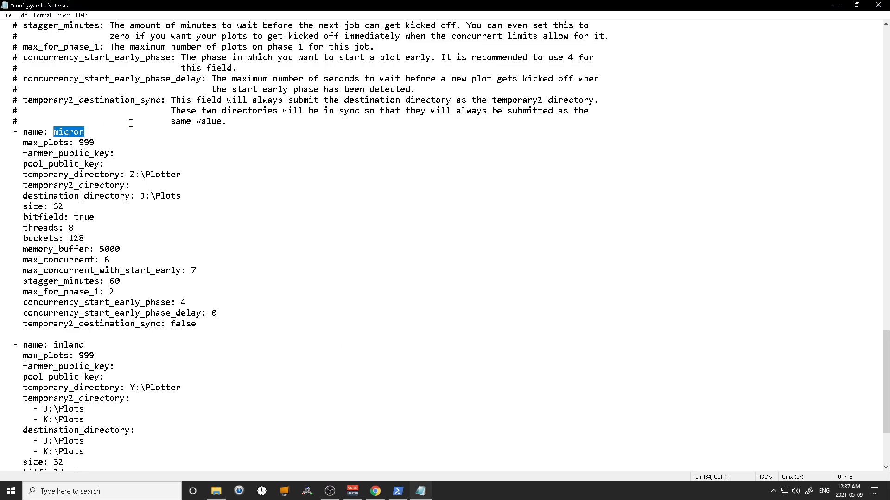
pyautogui.write('M')
pyautogui.press('BackSpace')
pyautogui.write('Main Plot')
pyautogui.click(121, 121)
pyautogui.click(420, 492)
pyautogui.click(421, 492)
pyautogui.click(220, 498)
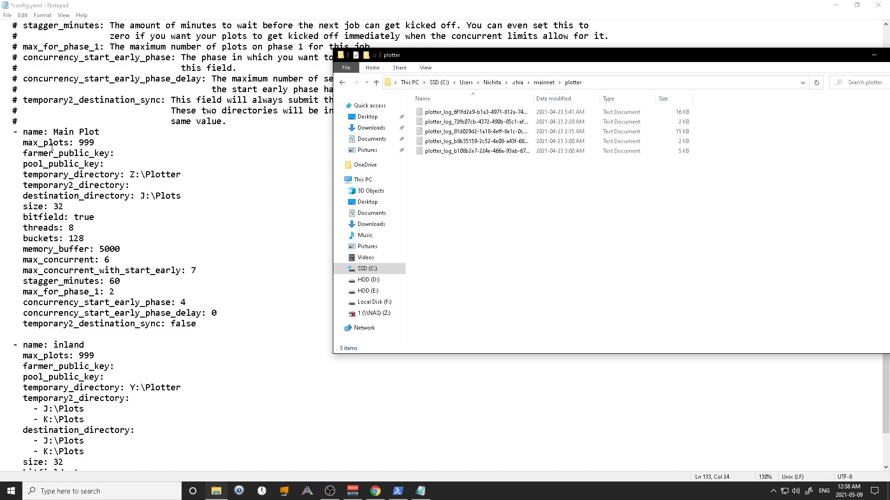
# Set max_plots of the Main Plot job to 1000
pyautogui.click(111, 143)
pyautogui.moveTo(96, 142); pyautogui.dragTo(78, 143)
pyautogui.write('16')
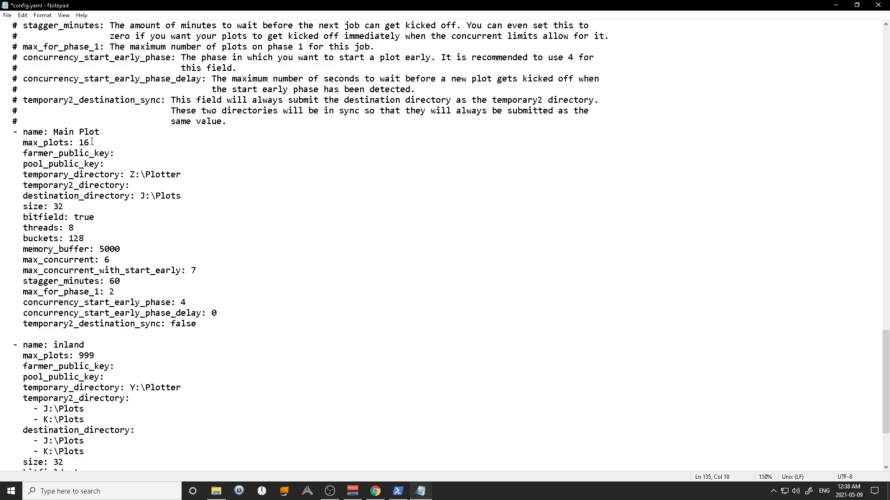
pyautogui.press('BackSpace')
pyautogui.press('BackSpace')
pyautogui.write('1000')
# Set the Main Plot job's memory_buffer to 3390 and its max_concurrent to 8
pyautogui.click(120, 184)
pyautogui.scroll(-1, 64, 211)
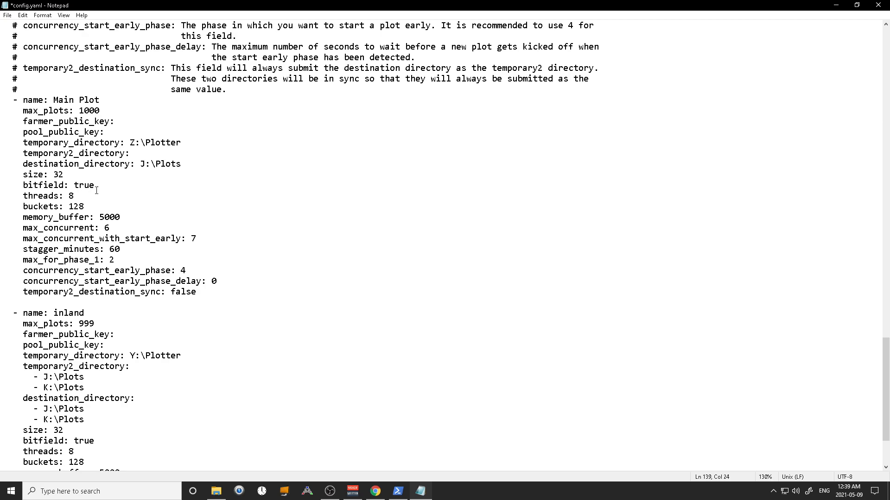
pyautogui.click(84, 197)
pyautogui.scroll(-1, 68, 206)
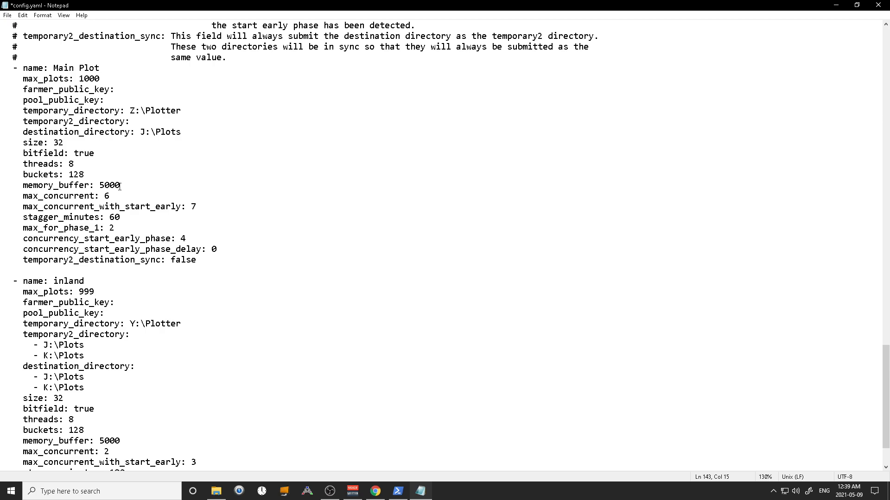
pyautogui.moveTo(121, 184); pyautogui.dragTo(100, 186)
pyautogui.press('BackSpace')
pyautogui.write('3390')
pyautogui.moveTo(110, 196); pyautogui.dragTo(103, 196)
pyautogui.write('8')
# Check the global max_concurrent setting and set the Main Plot job's max_concurrent_with_start_early to 9
pyautogui.scroll(19, 135, 199)
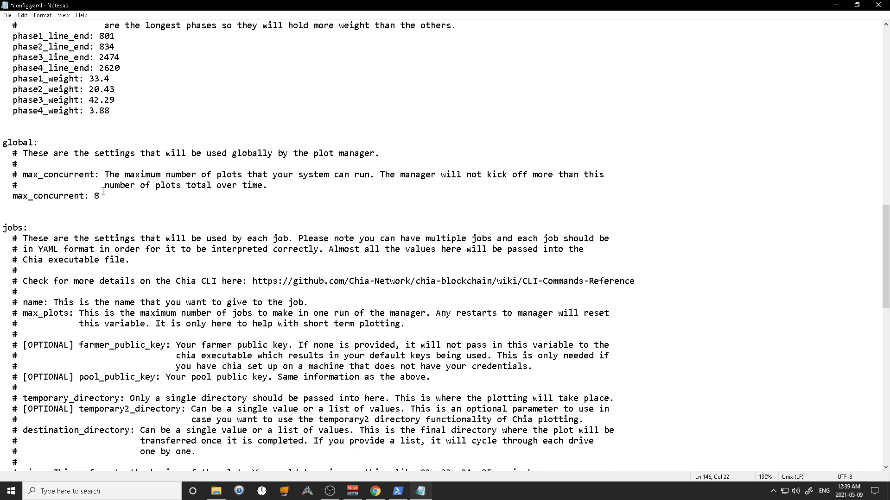
pyautogui.scroll(-17, 139, 230)
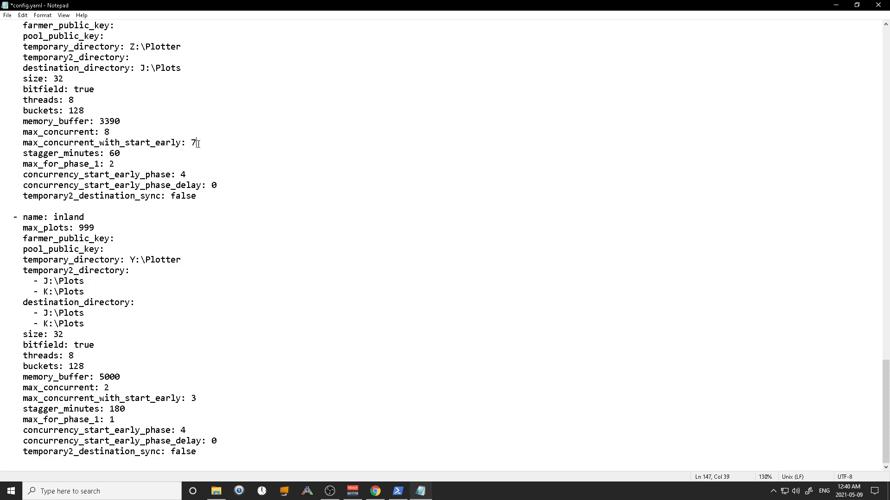
pyautogui.moveTo(200, 143); pyautogui.dragTo(191, 144)
pyautogui.click(201, 143)
pyautogui.moveTo(201, 143); pyautogui.dragTo(190, 143)
pyautogui.write('9')
pyautogui.scroll(20, 186, 143)
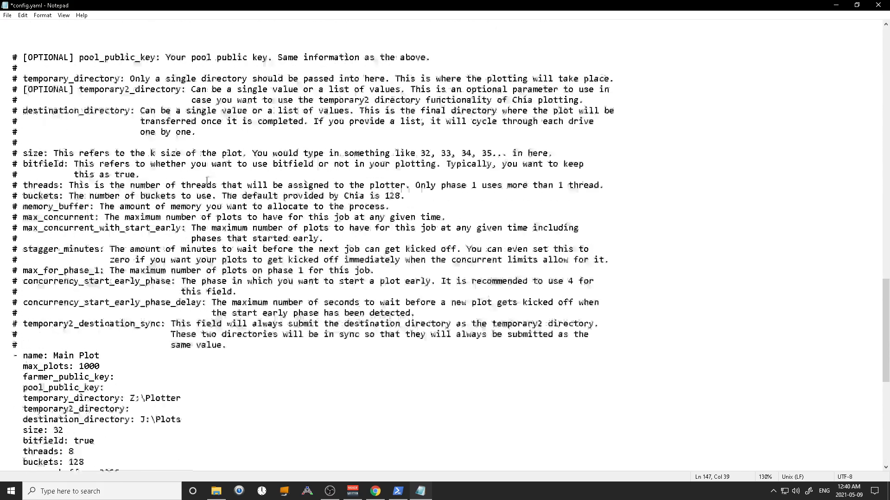
# Set the Main Plot job's max_concurrent_with_start_early to 8
pyautogui.scroll(-2, 81, 268)
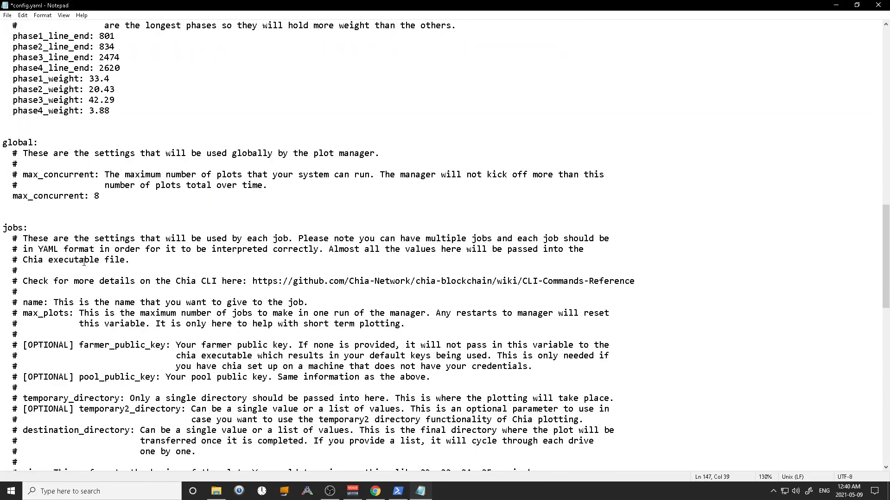
pyautogui.scroll(-17, 115, 212)
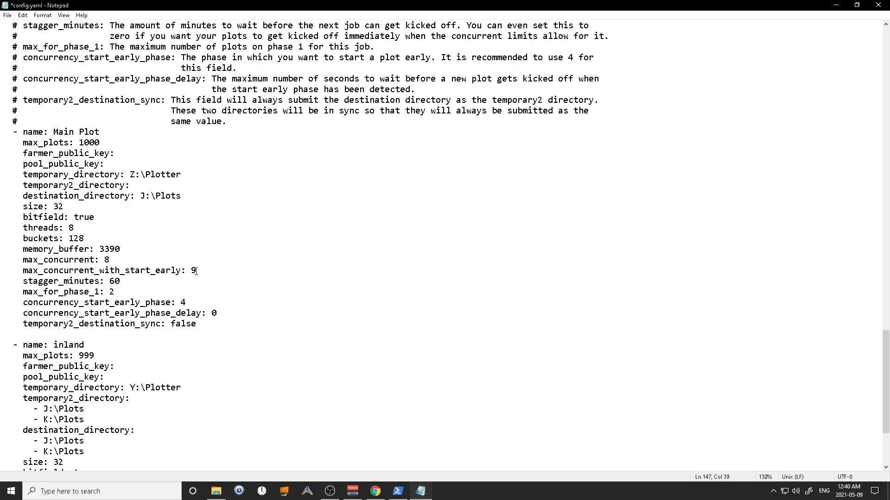
pyautogui.click(109, 261)
pyautogui.moveTo(210, 272); pyautogui.dragTo(190, 271)
pyautogui.write('8')
pyautogui.click(190, 271)
# Set the Main Plot job's max_for_phase_1 to 999
pyautogui.click(122, 283)
pyautogui.hotkey('shift', 'Left')
pyautogui.hotkey('shift', 'Left')
pyautogui.click(126, 294)
pyautogui.doubleClick(112, 292)
pyautogui.write('999')
# Review the settings of the Main Plot job and the inland job below it
pyautogui.scroll(-1, 180, 315)
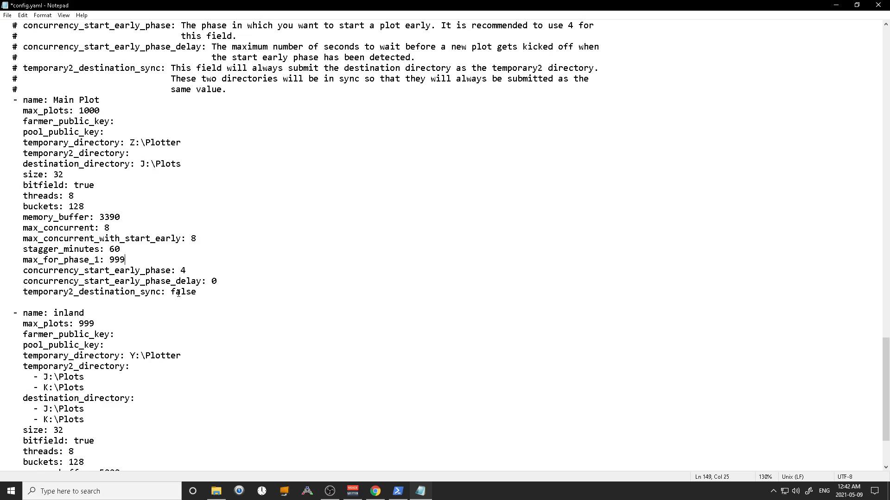
pyautogui.scroll(-2, 179, 296)
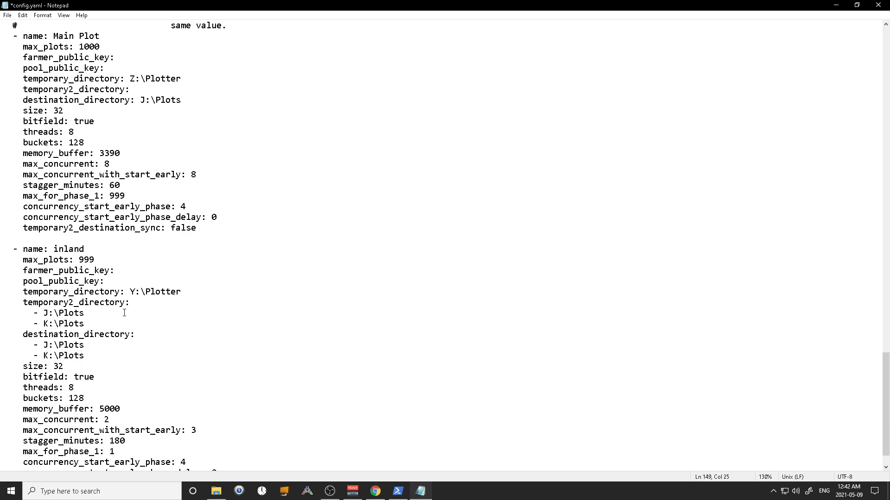
pyautogui.scroll(7, 116, 314)
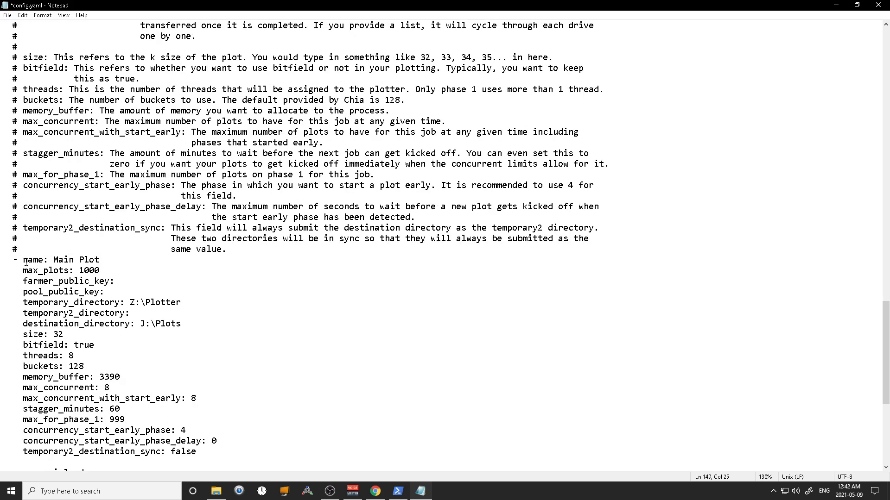
pyautogui.scroll(-2, 49, 269)
pyautogui.scroll(-2, 58, 235)
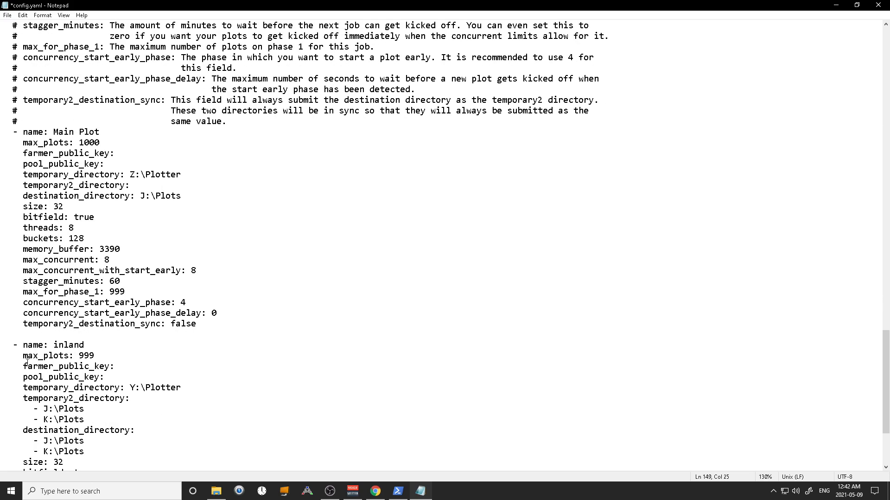
pyautogui.scroll(-4, 30, 359)
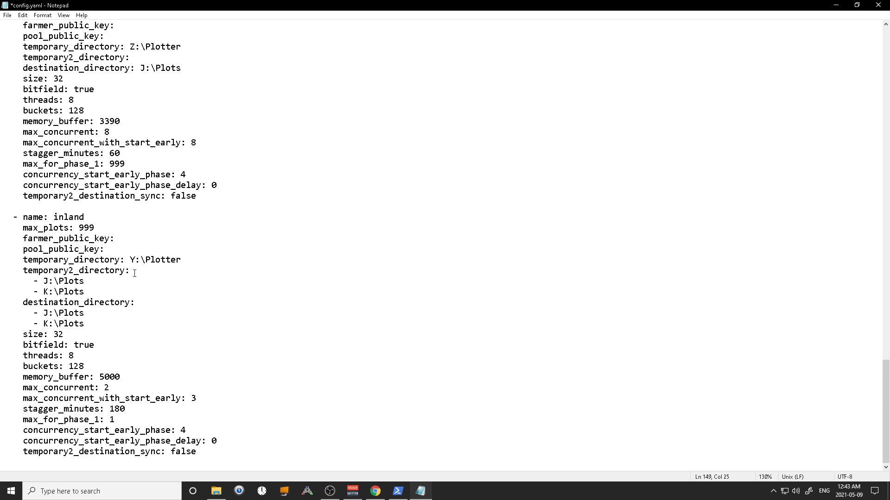
pyautogui.scroll(1, 94, 234)
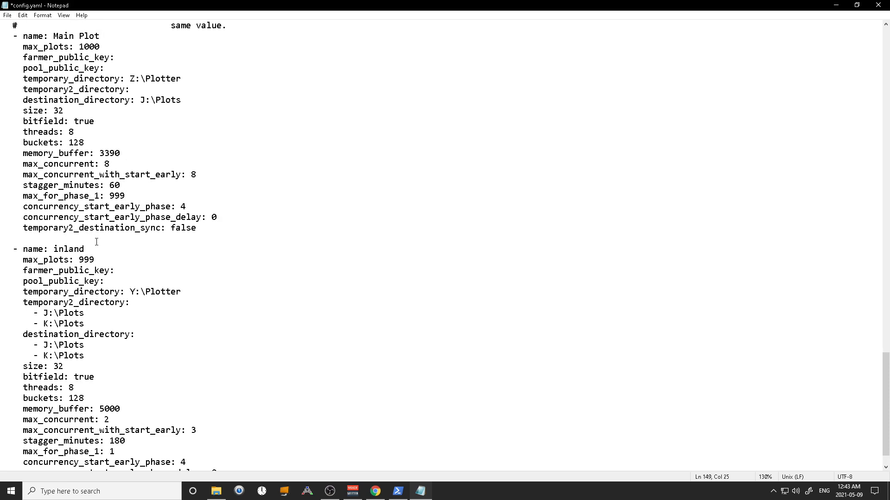
pyautogui.scroll(2, 96, 242)
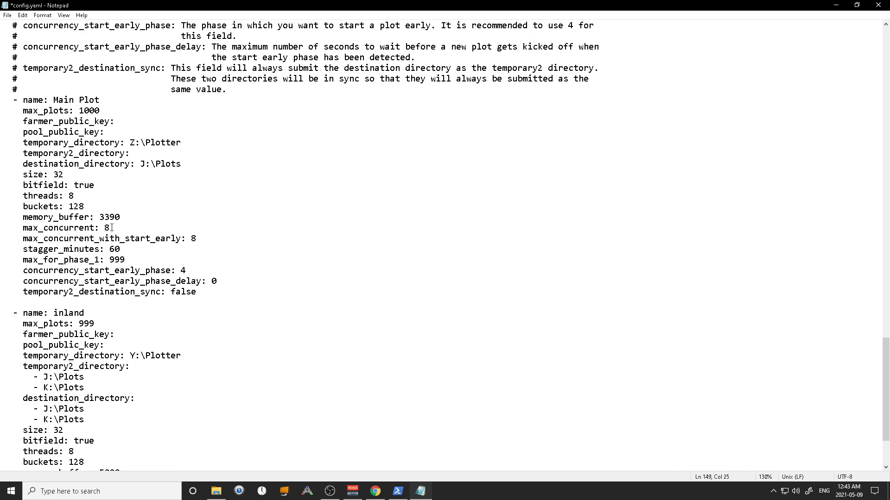
# Rename the Main Plot job to SSD 1 and the inland job to SSD 2
pyautogui.moveTo(101, 100); pyautogui.dragTo(53, 99)
pyautogui.write('SSD 1')
pyautogui.click(126, 165)
pyautogui.moveTo(91, 319); pyautogui.dragTo(52, 315)
pyautogui.write('2')
pyautogui.press('BackSpace')
pyautogui.write('SSD')
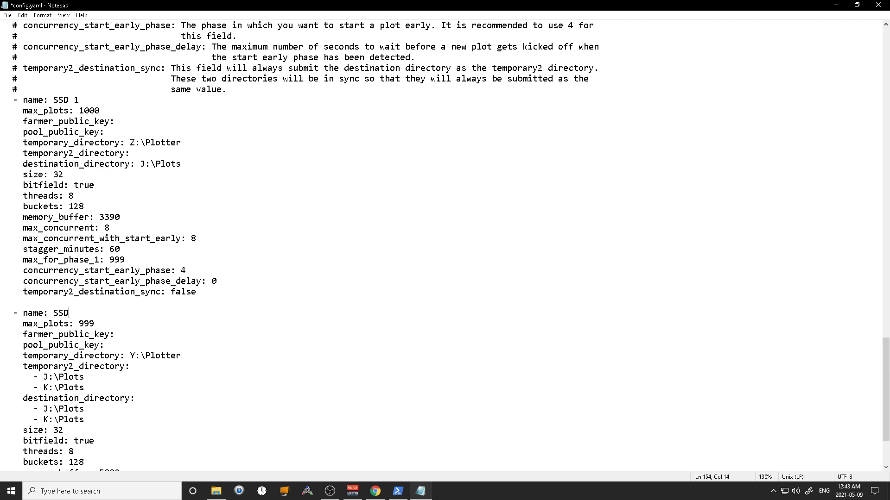
pyautogui.write(' 2')
# Delete the whole SSD 2 job and the blank lines left at the end of the file
pyautogui.scroll(-2, 130, 230)
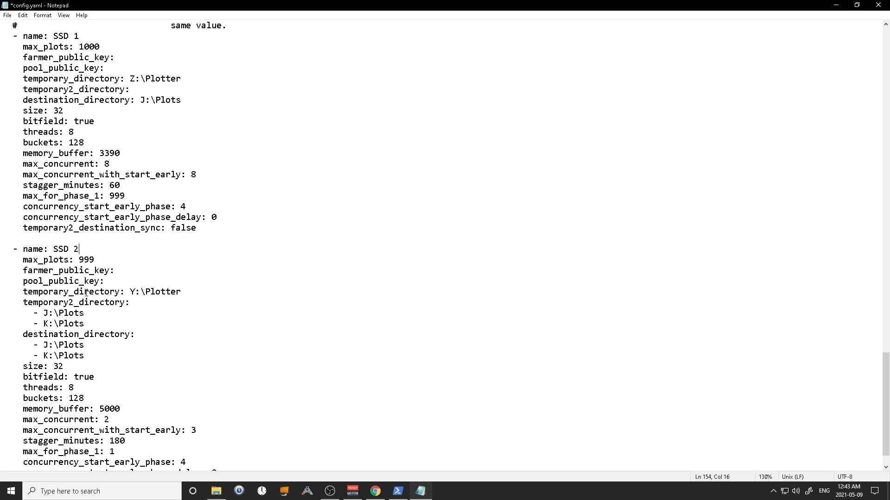
pyautogui.scroll(2, 106, 264)
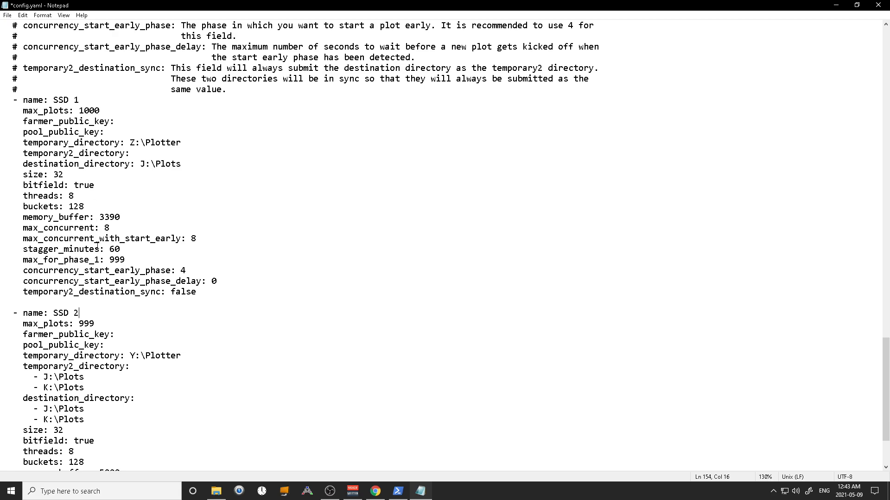
pyautogui.scroll(-1, 69, 304)
pyautogui.scroll(-2, 69, 305)
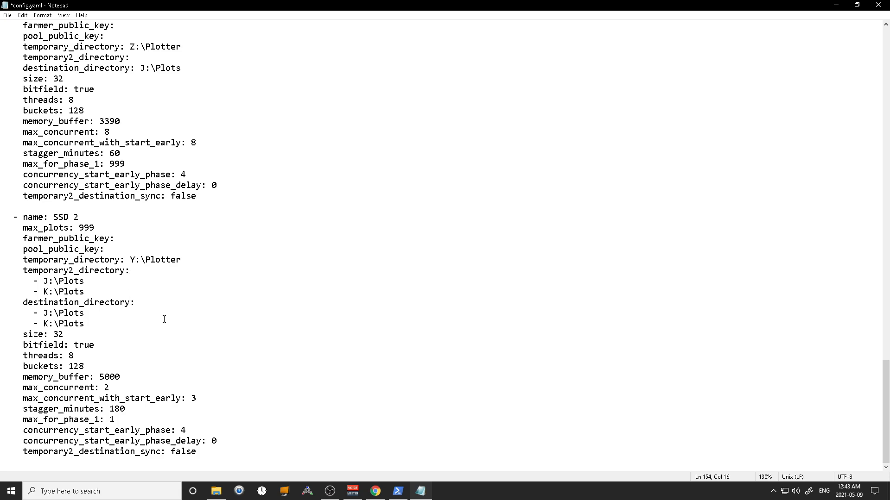
pyautogui.scroll(6, 228, 233)
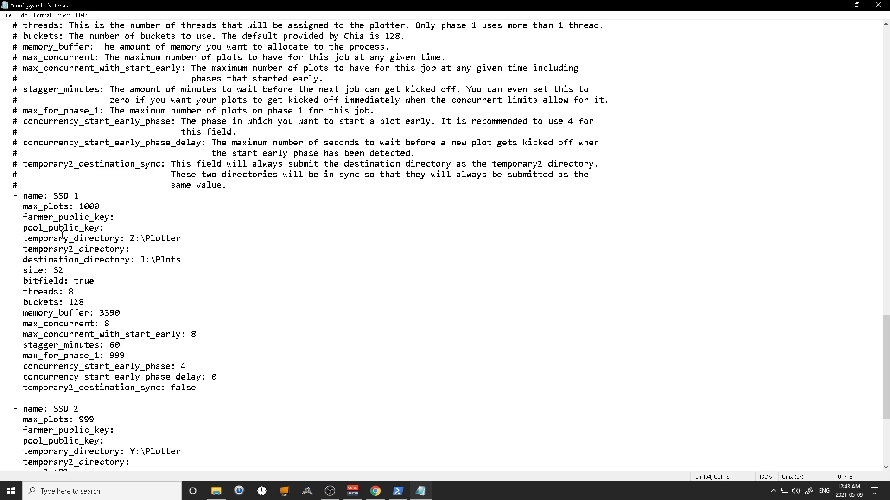
pyautogui.scroll(-6, 58, 272)
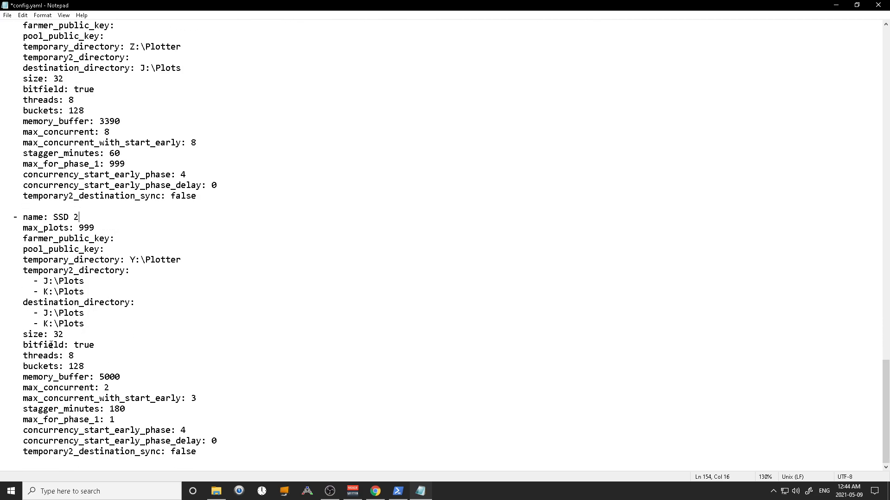
pyautogui.moveTo(216, 452); pyautogui.dragTo(3, 218)
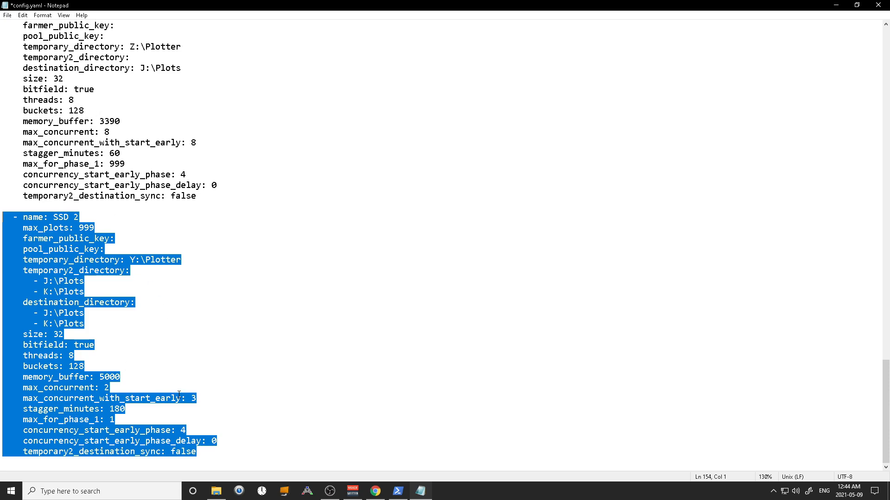
pyautogui.press('Delete')
pyautogui.click(31, 462)
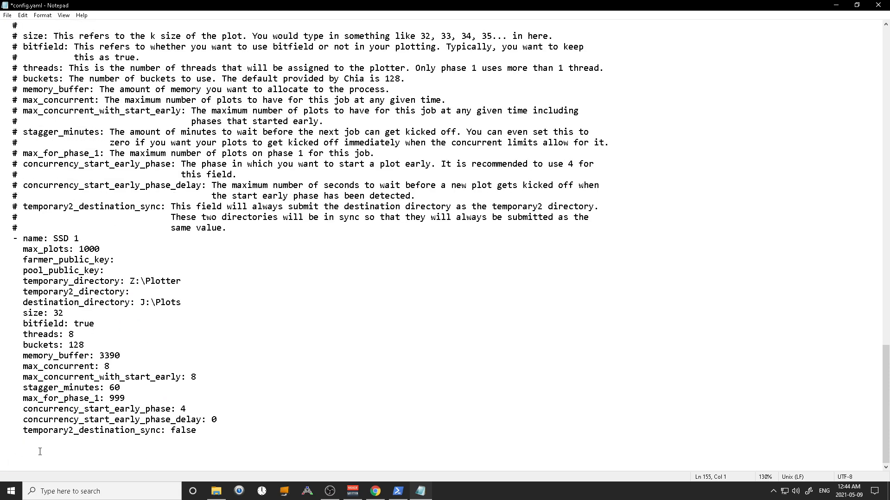
pyautogui.press('BackSpace')
pyautogui.press('BackSpace')
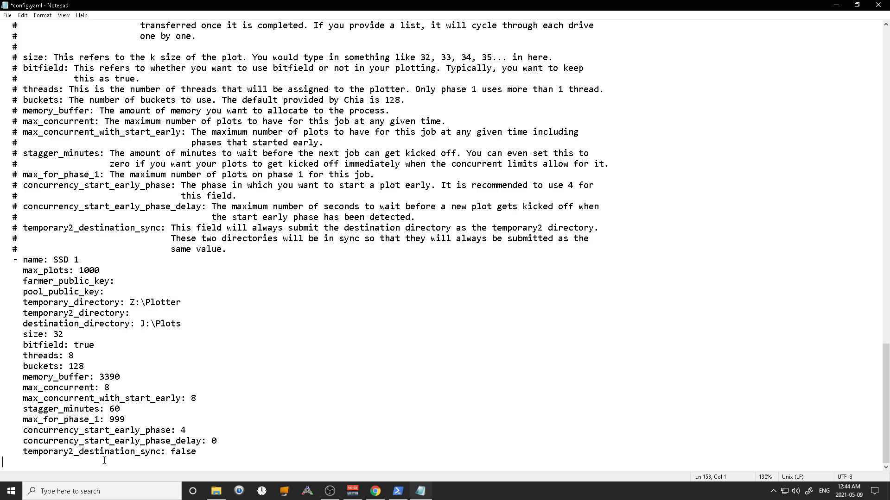
pyautogui.press('BackSpace')
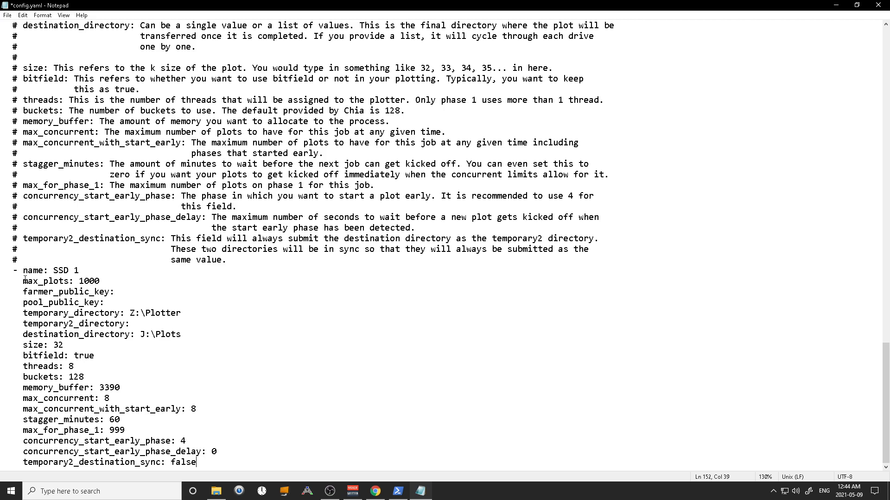
pyautogui.click(28, 332)
pyautogui.press('Down')
pyautogui.click(20, 335)
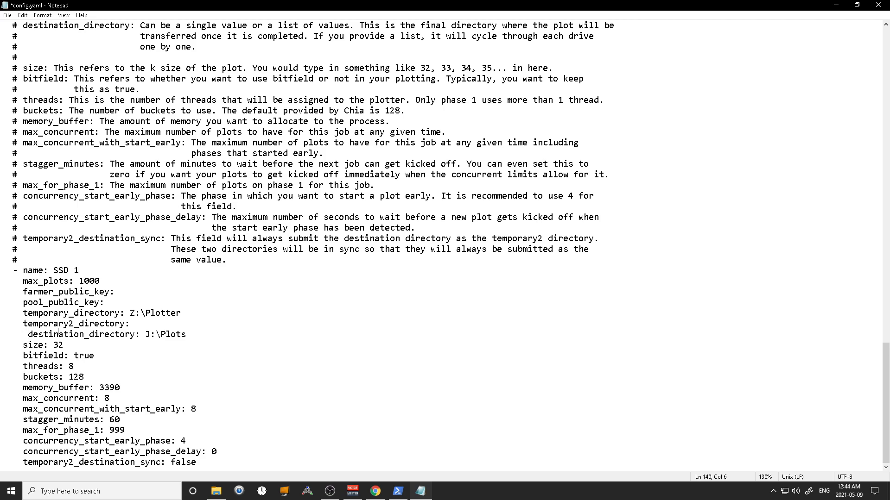
pyautogui.press('BackSpace')
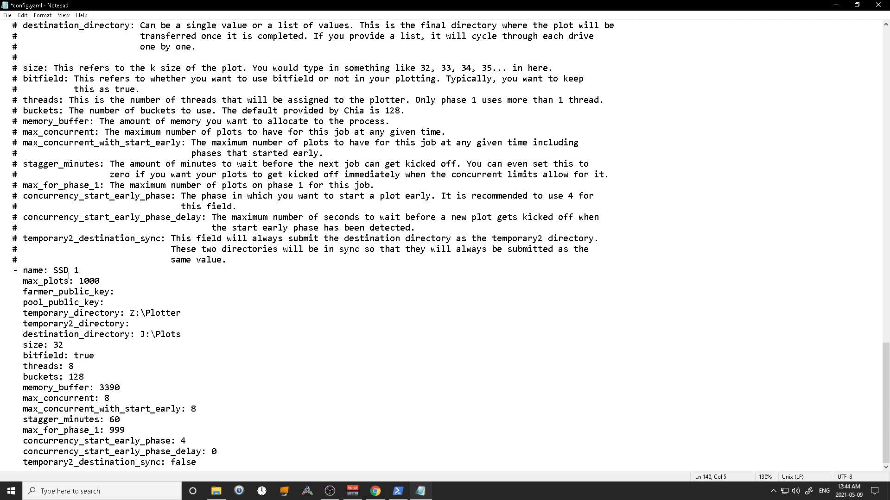
# Switch to File Explorer, open Local Disk (F:) and copy its address as text
pyautogui.click(120, 313)
pyautogui.click(216, 492)
pyautogui.click(363, 179)
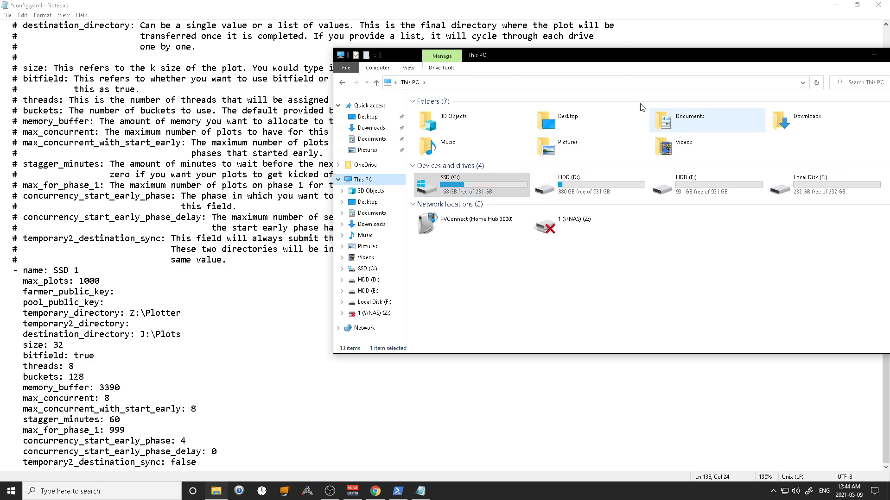
pyautogui.moveTo(529, 55); pyautogui.dragTo(468, 45)
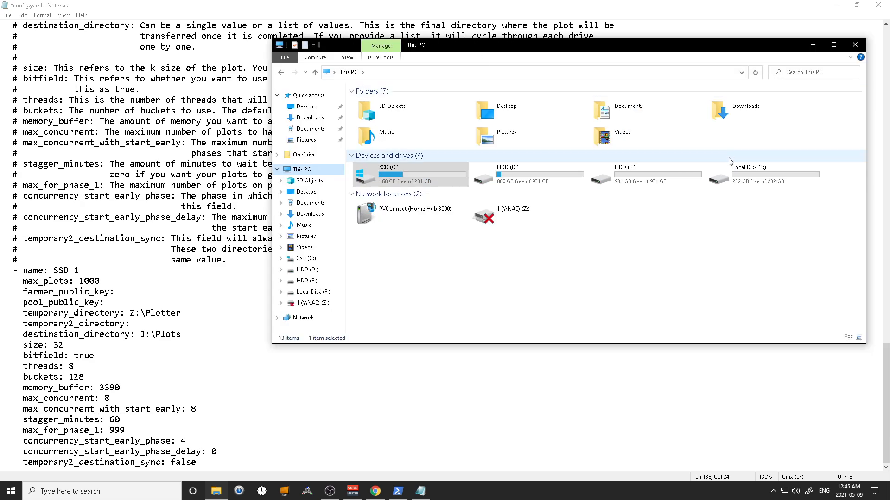
pyautogui.click(747, 177)
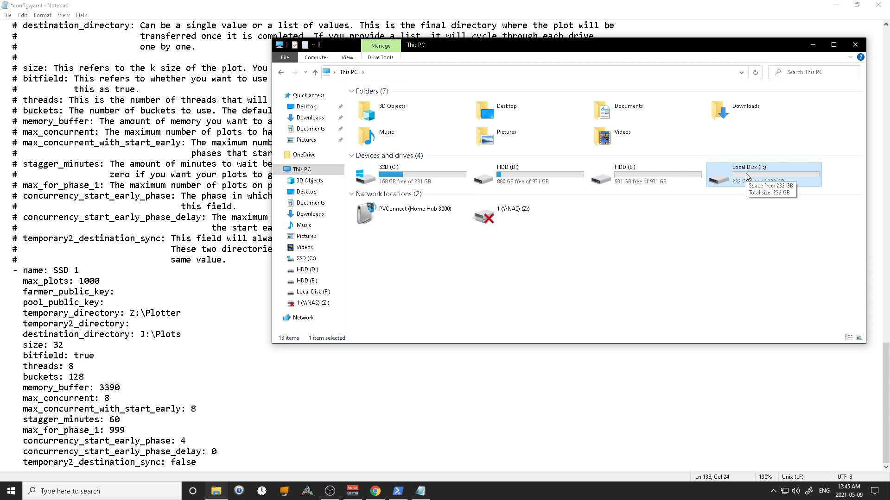
pyautogui.doubleClick(746, 173)
pyautogui.rightClick(389, 78)
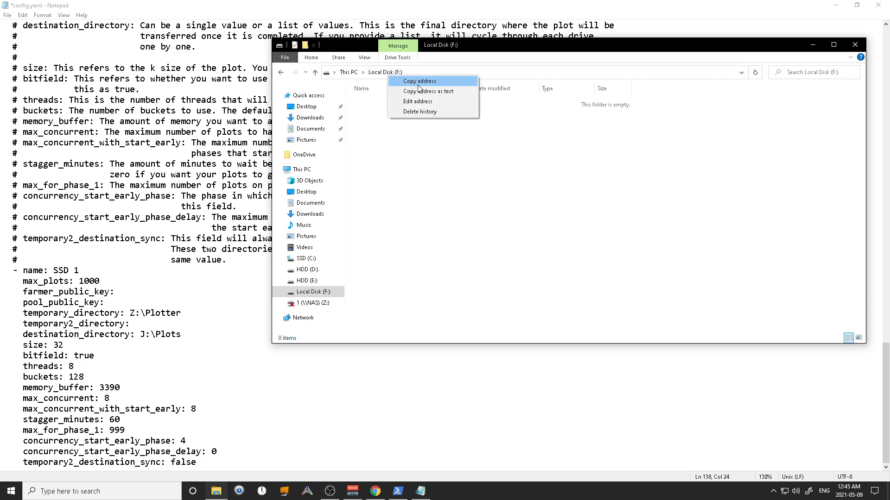
pyautogui.click(443, 91)
# Back in config.yaml, replace the SSD 1 job's temporary_directory path with F:\
pyautogui.click(230, 250)
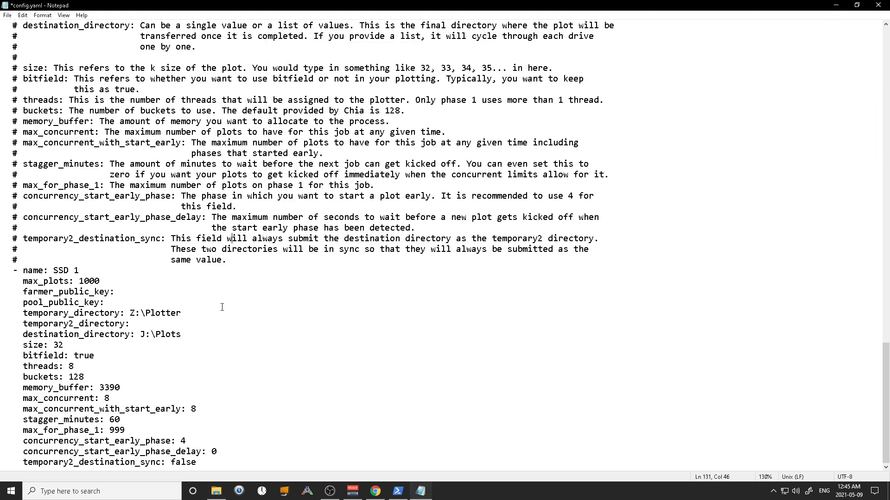
pyautogui.moveTo(183, 314); pyautogui.dragTo(131, 316)
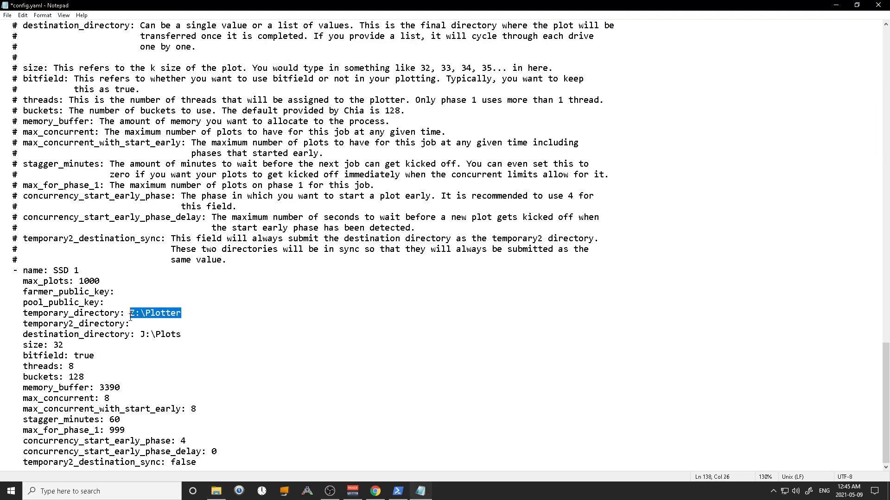
pyautogui.write('F:\\')
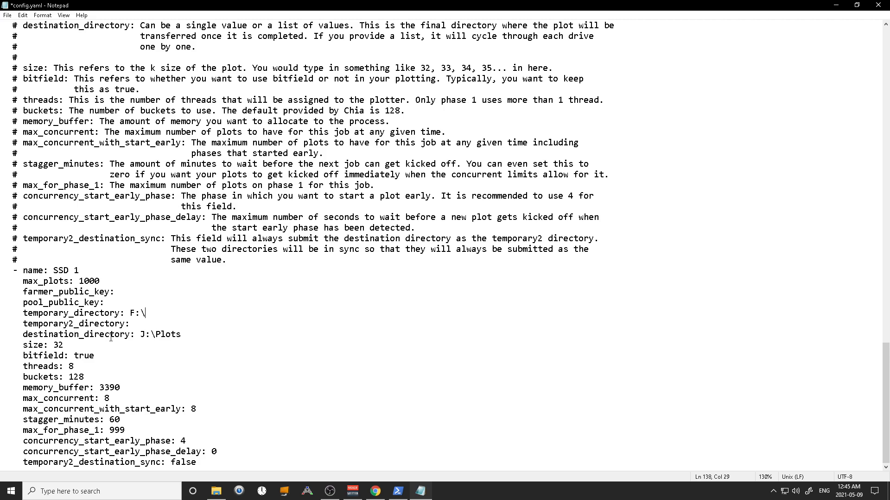
# Check the computer's available drives in File Explorer, then return to the destination_directory line in config.yaml
pyautogui.click(216, 491)
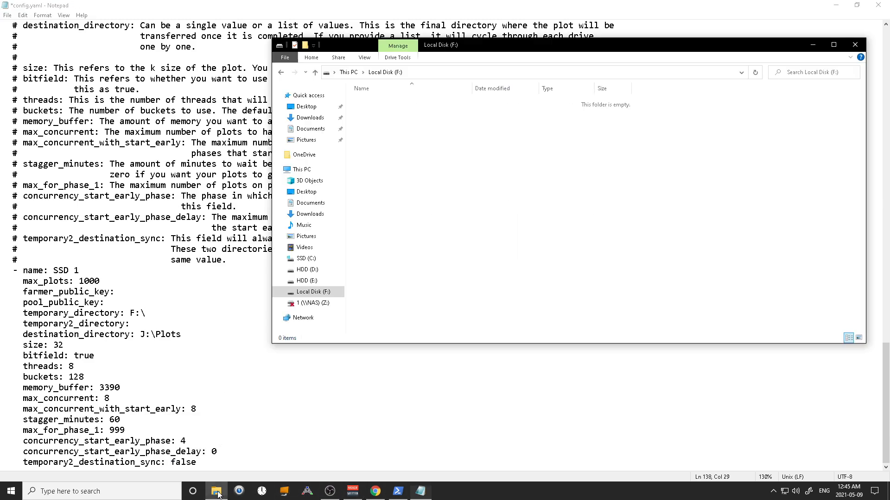
pyautogui.click(303, 169)
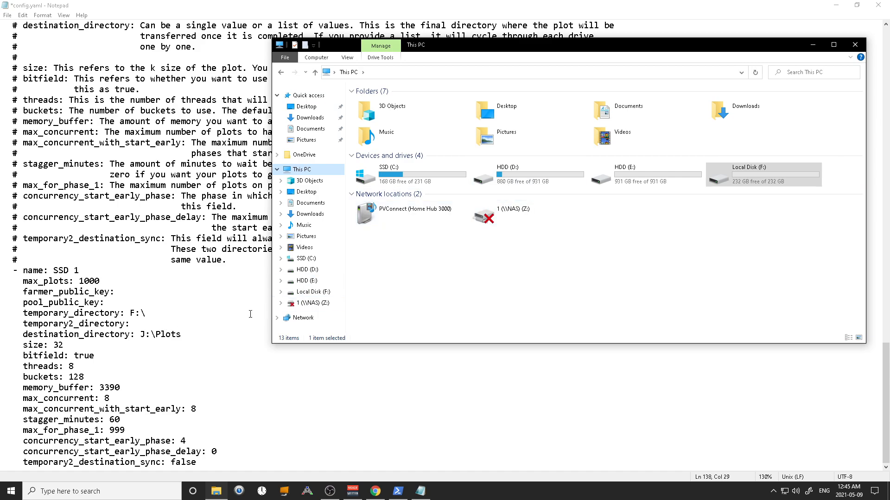
pyautogui.click(187, 335)
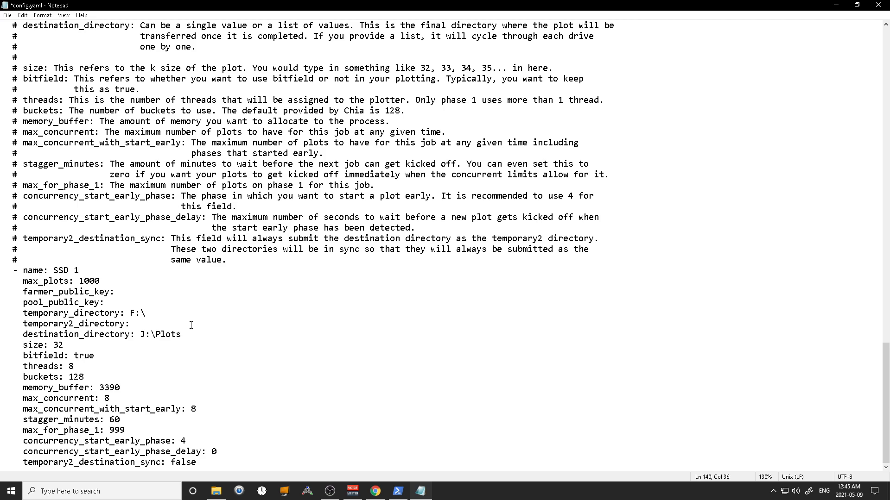
pyautogui.hotkey('ctrl', 'End')
pyautogui.write('F:\\')
pyautogui.press('BackSpace')
pyautogui.press('BackSpace')
pyautogui.press('BackSpace')
pyautogui.press('BackSpace')
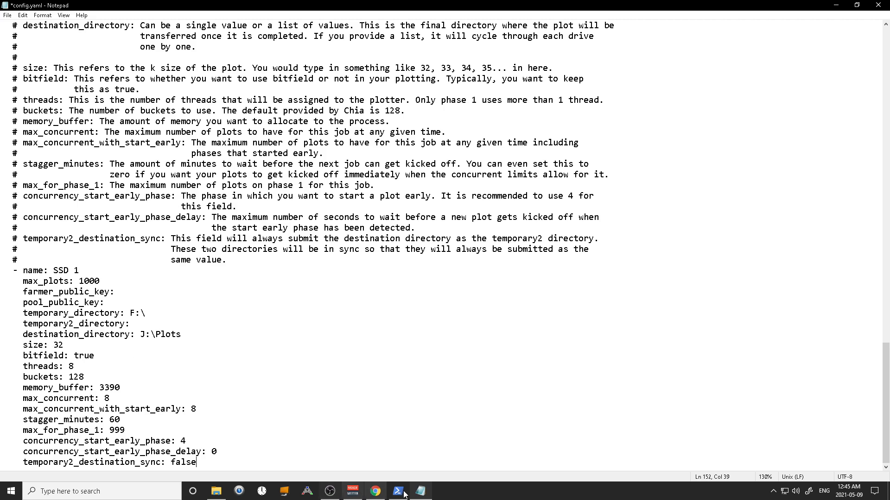
# Clear the J:\Plots path from the SSD 1 job's destination_directory
pyautogui.click(188, 339)
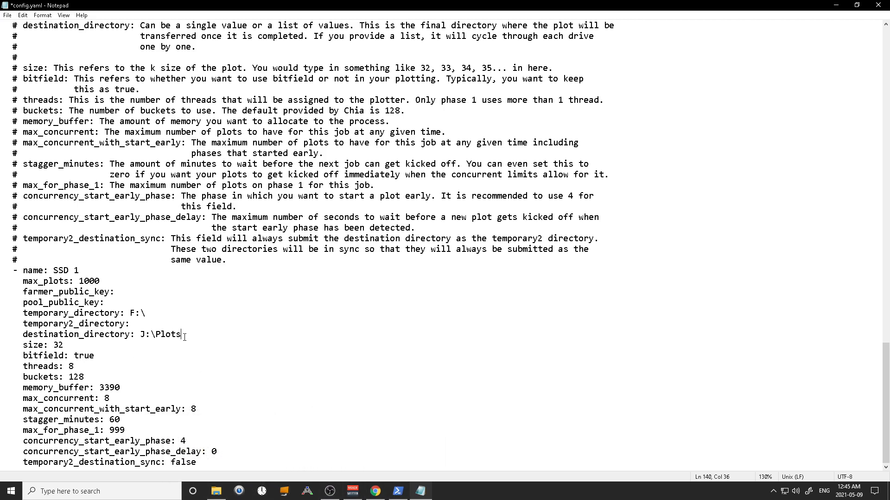
pyautogui.press('BackSpace')
pyautogui.press('BackSpace')
pyautogui.press('BackSpace')
pyautogui.press('BackSpace')
pyautogui.press('BackSpace')
pyautogui.press('BackSpace')
pyautogui.press('BackSpace')
pyautogui.press('BackSpace')
# Switch to File Explorer and look through the Users folder on SSD (C:) for the plot manager folder
pyautogui.click(856, 5)
pyautogui.moveTo(422, 48); pyautogui.dragTo(582, 65)
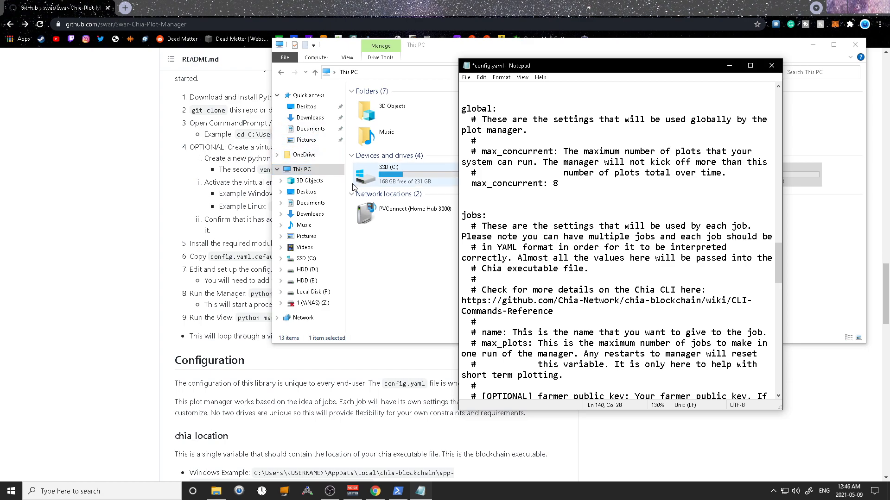
pyautogui.click(303, 171)
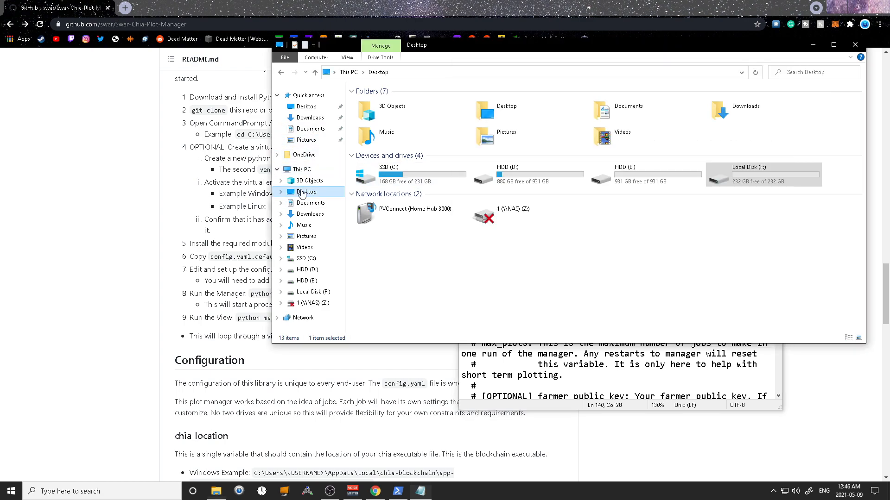
pyautogui.click(372, 156)
pyautogui.doubleClick(366, 170)
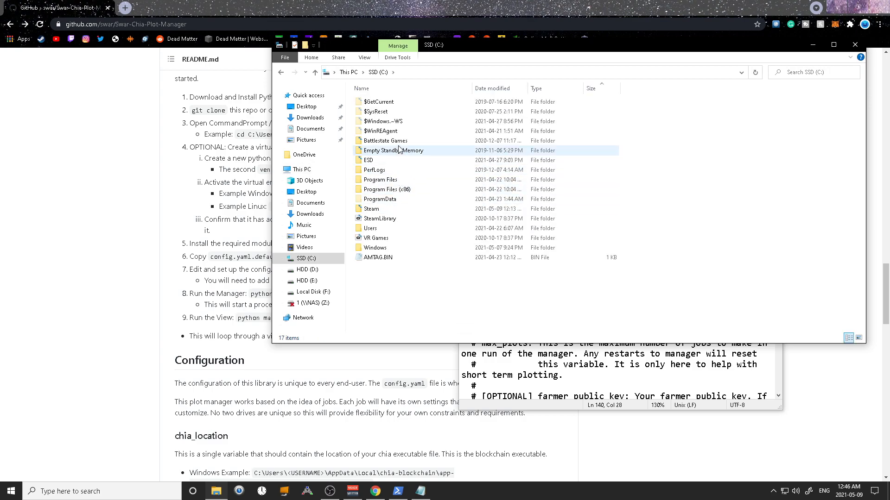
pyautogui.doubleClick(391, 230)
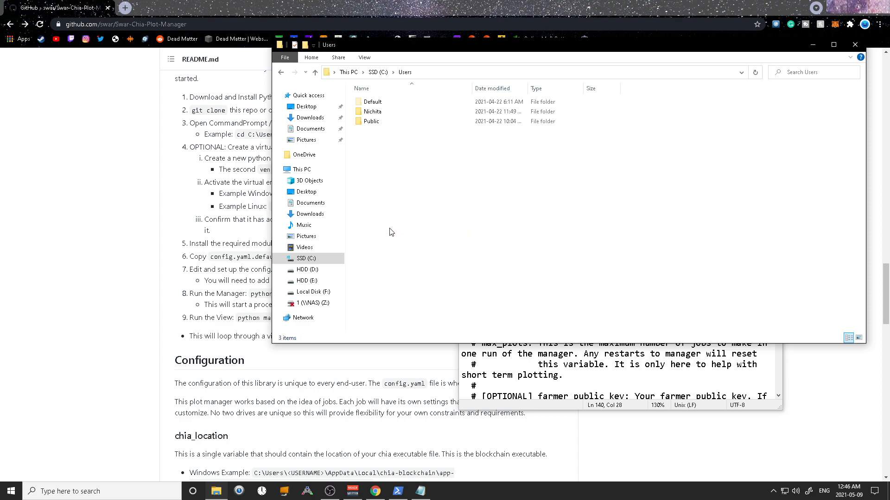
pyautogui.click(386, 116)
pyautogui.doubleClick(386, 116)
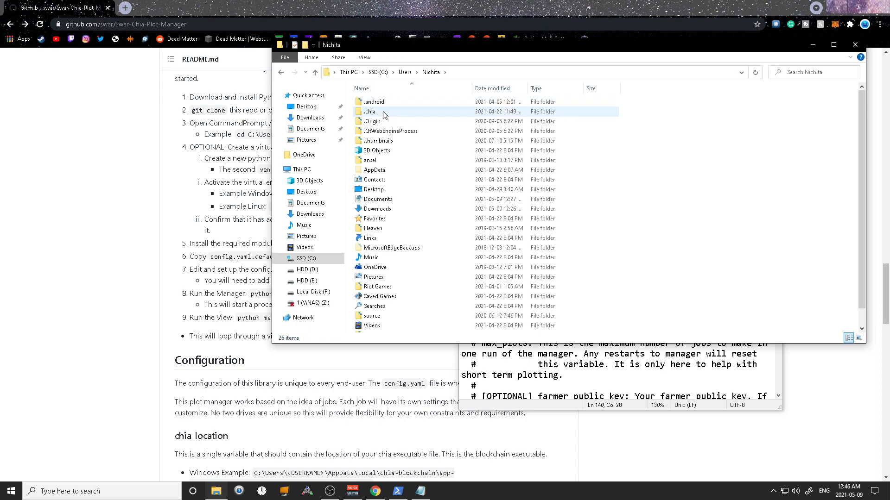
pyautogui.doubleClick(384, 111)
pyautogui.click(281, 72)
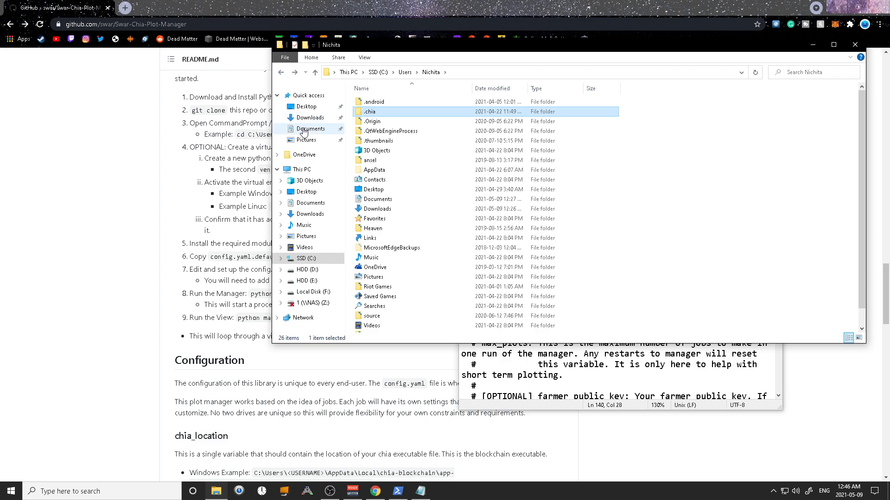
# Open config.yaml.default from the Swar-Chia-Plot-Manager-main folder in Documents
pyautogui.click(310, 129)
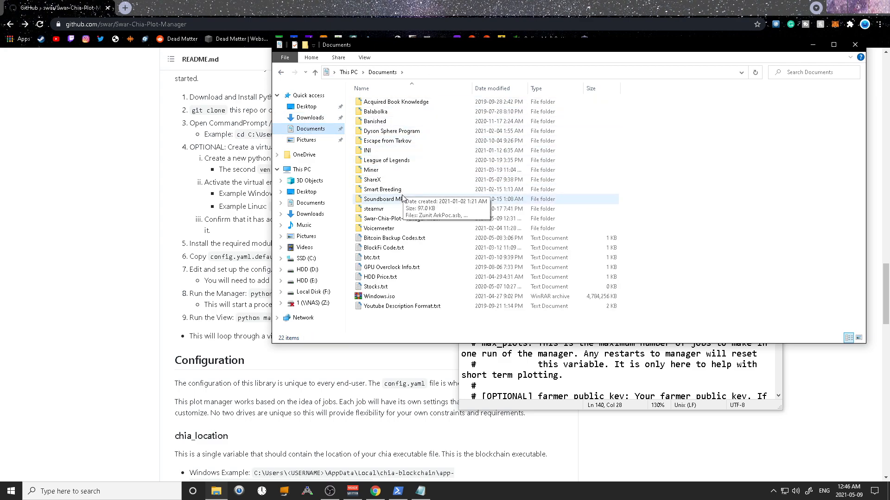
pyautogui.doubleClick(404, 219)
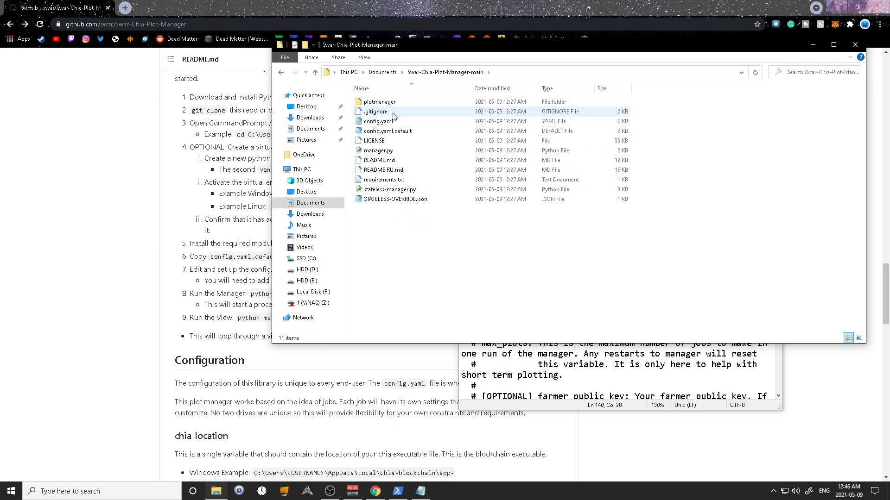
pyautogui.click(397, 133)
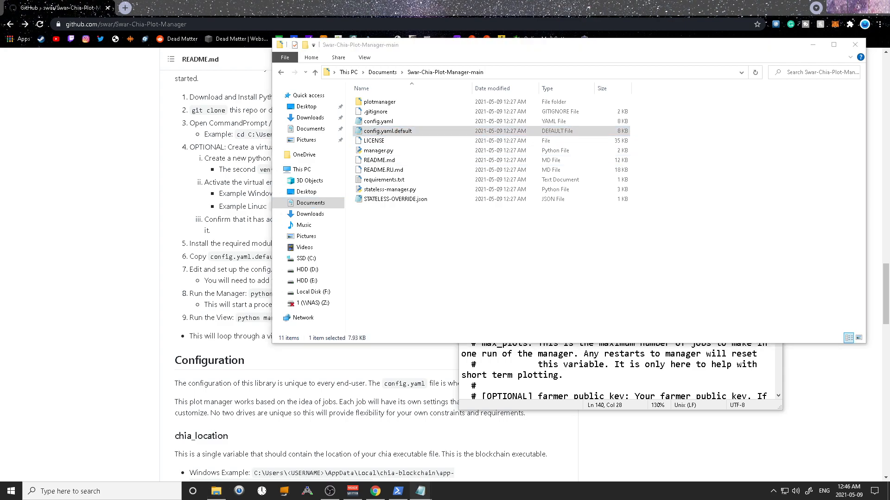
# Copy the indented "- J:\Plots" line from the inland job's temporary2_directory list, then close config.yaml.default
pyautogui.scroll(-20, 408, 251)
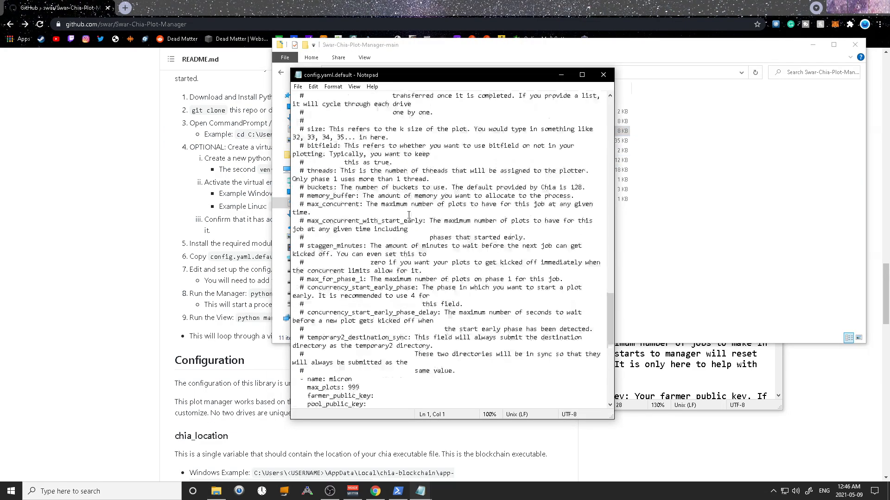
pyautogui.moveTo(467, 397); pyautogui.dragTo(306, 254)
pyautogui.click(340, 267)
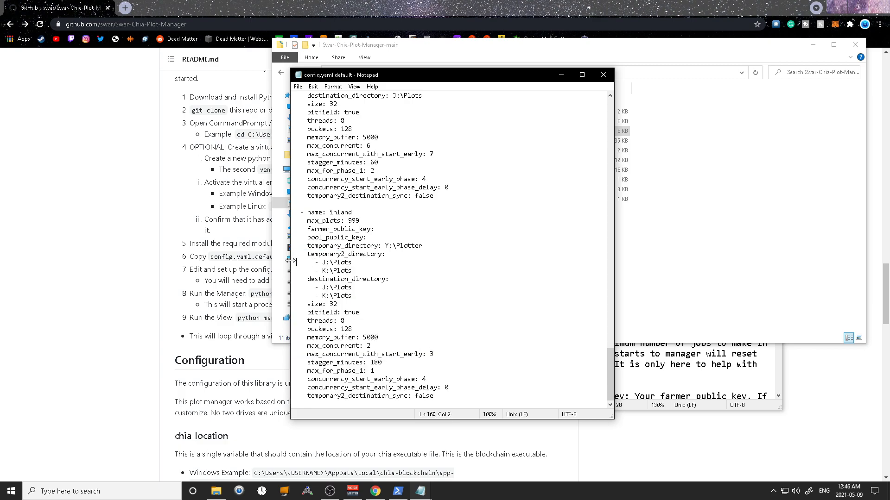
pyautogui.moveTo(351, 262); pyautogui.dragTo(286, 261)
pyautogui.hotkey('ctrl', 'c')
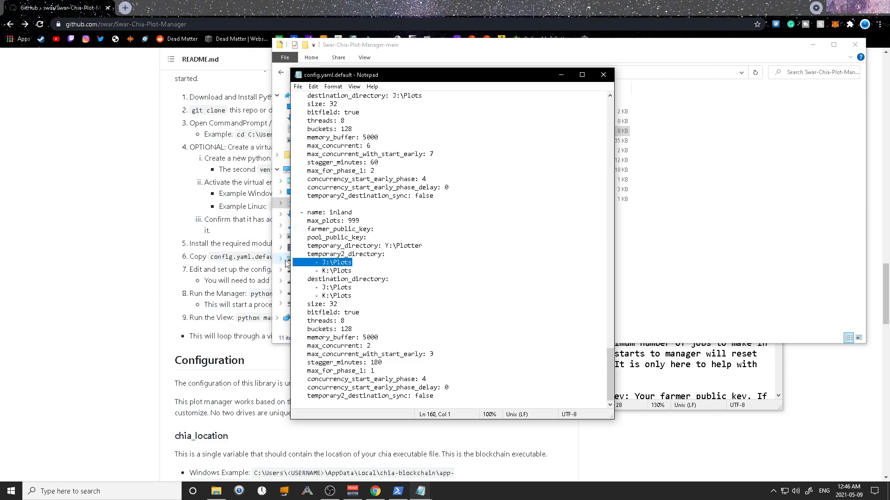
pyautogui.click(603, 75)
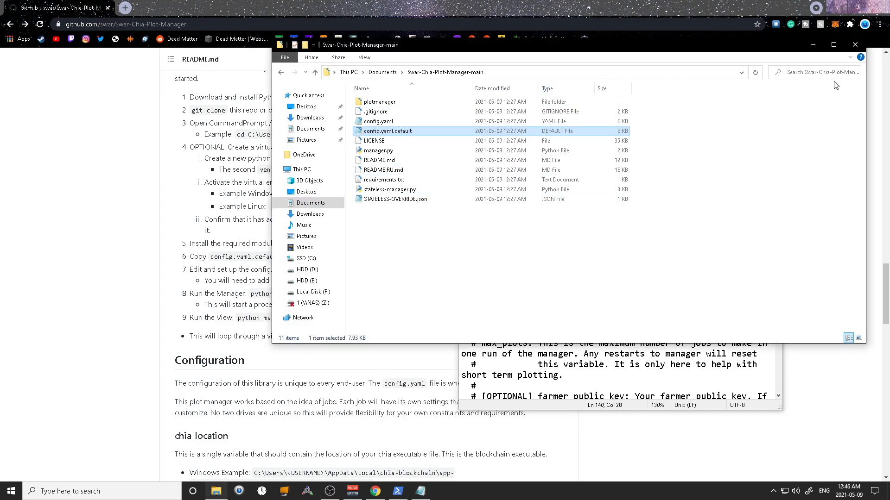
# Back in config.yaml, paste the "- J:\Plots" entry on a new line under the SSD 1 job's destination_directory
pyautogui.click(855, 45)
pyautogui.click(757, 67)
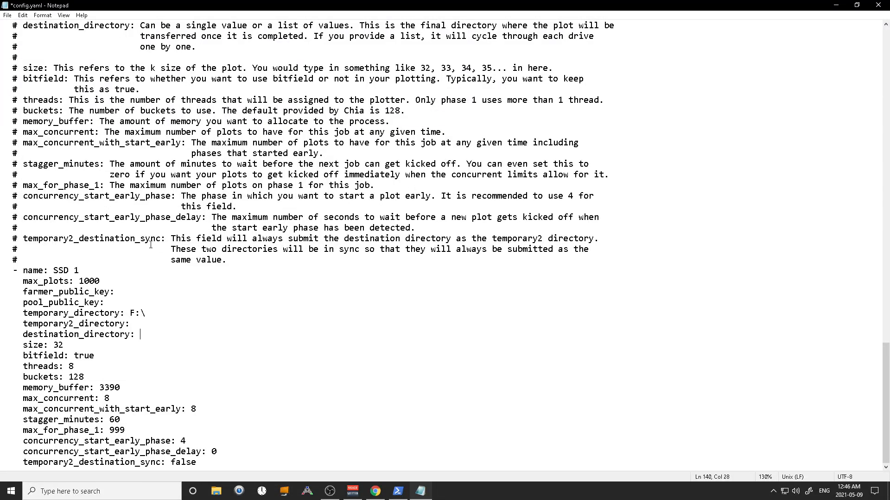
pyautogui.scroll(2, 147, 244)
pyautogui.scroll(-2, 169, 253)
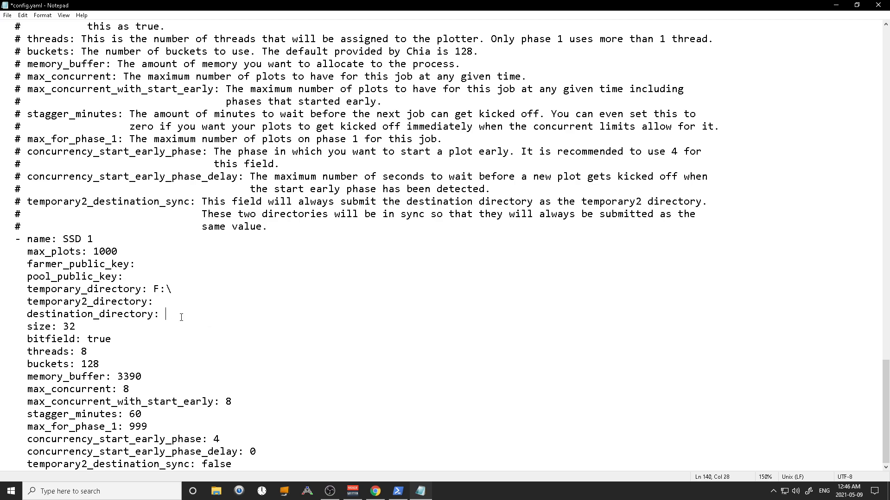
pyautogui.click(161, 315)
pyautogui.press('Return')
pyautogui.hotkey('ctrl', 'v')
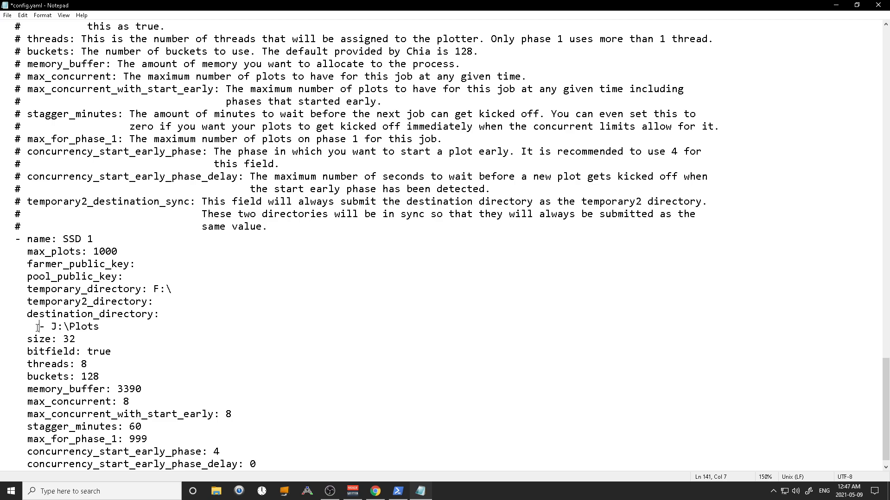
# Switch to File Explorer and pin the Swar-Chia-Plot-Manager-main folder in Documents to Quick access
pyautogui.moveTo(420, 492)
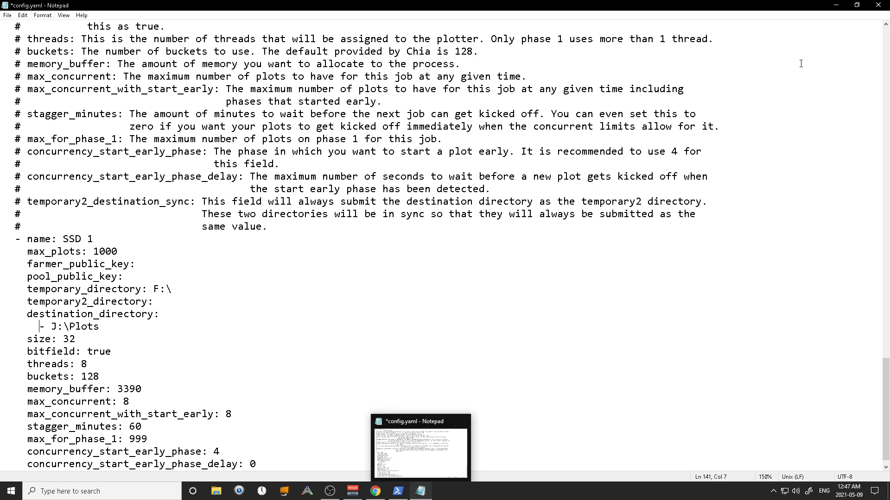
pyautogui.click(857, 5)
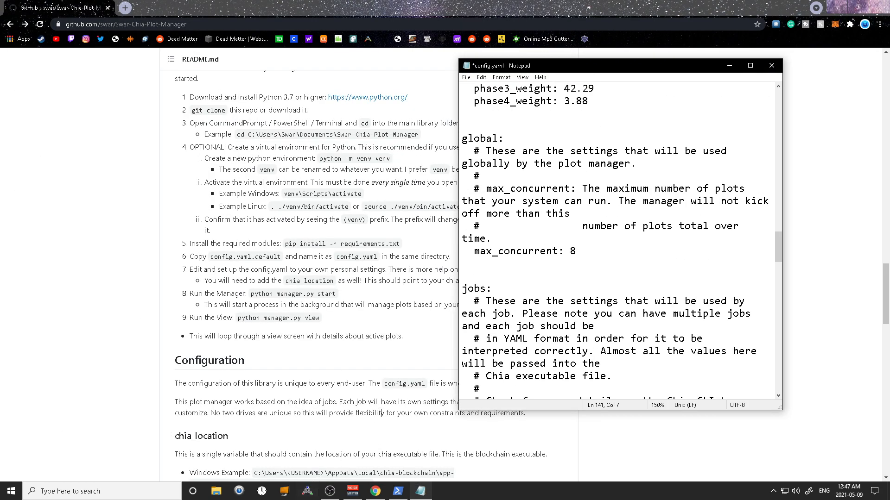
pyautogui.click(216, 491)
pyautogui.click(302, 169)
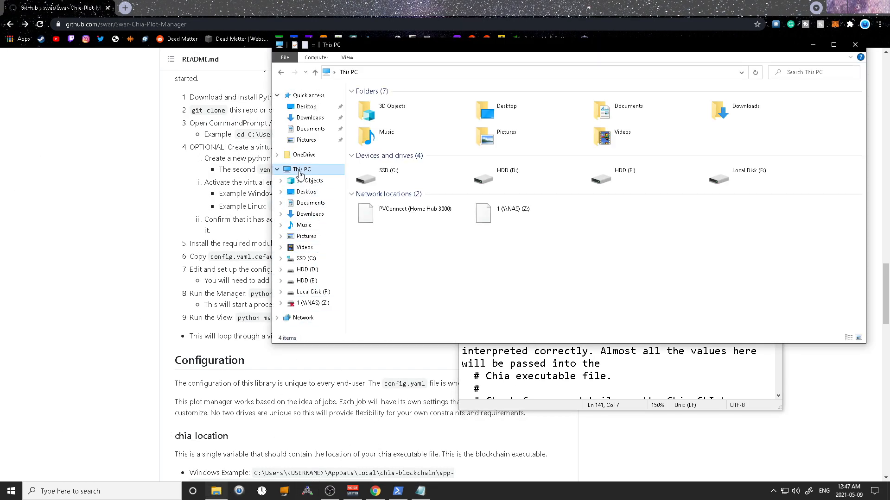
pyautogui.doubleClick(412, 182)
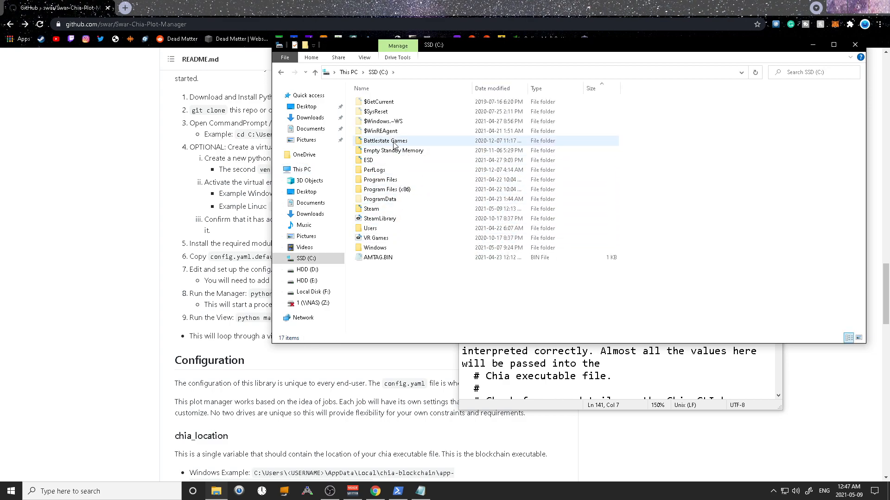
pyautogui.click(384, 232)
pyautogui.doubleClick(384, 231)
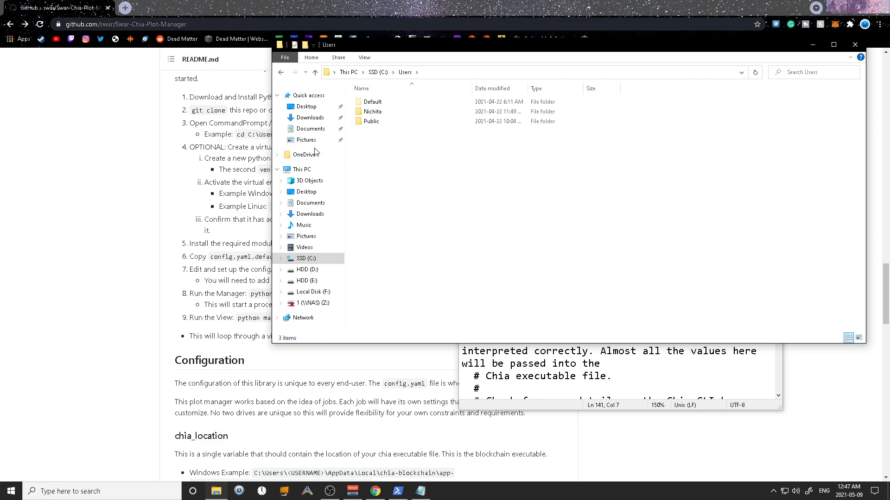
pyautogui.click(310, 129)
pyautogui.rightClick(419, 219)
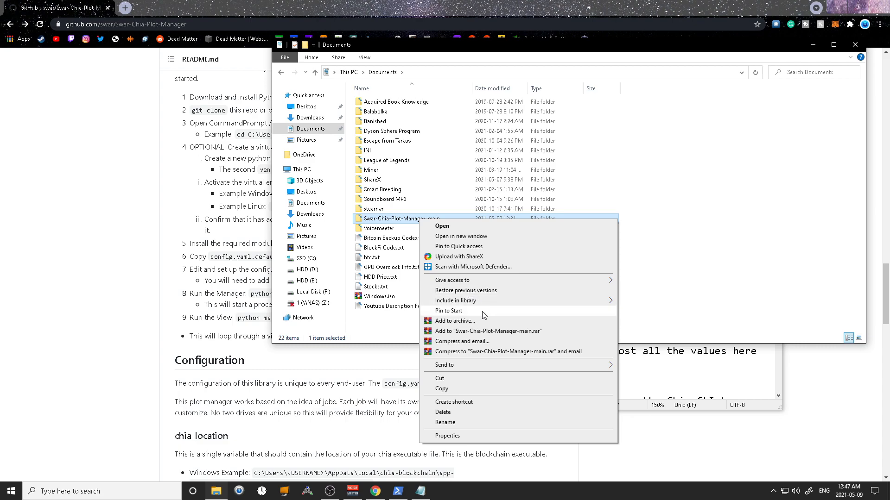
pyautogui.click(469, 249)
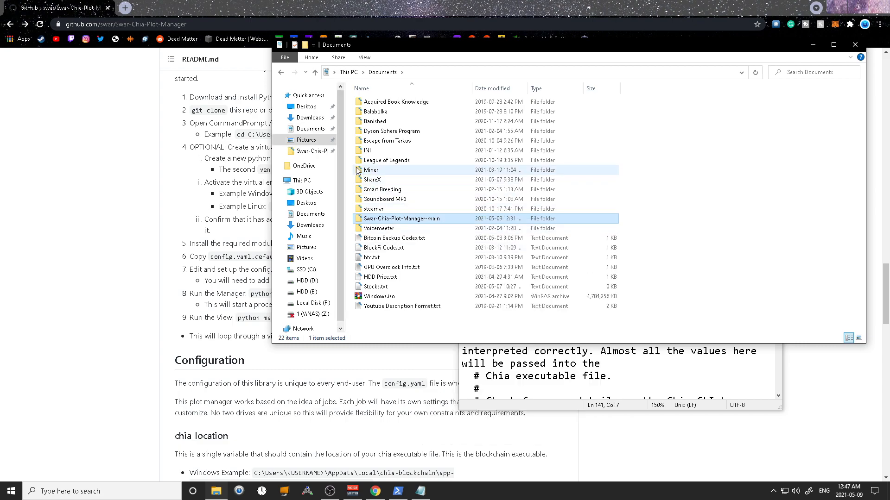
# Reopen config.yaml.default from the pinned folder and copy the inland job's first temporary2_directory entry, "- J:\Plots", with its indentation
pyautogui.click(308, 151)
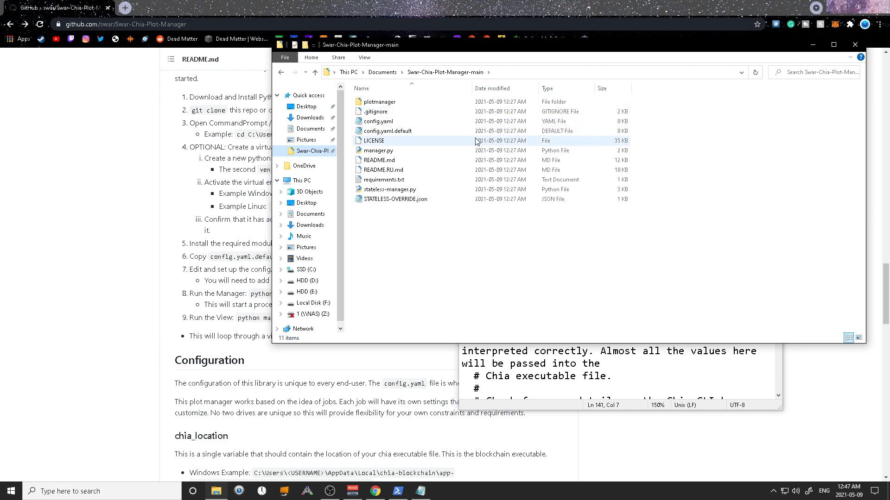
pyautogui.doubleClick(445, 131)
pyautogui.scroll(-15, 387, 217)
pyautogui.scroll(-20, 387, 217)
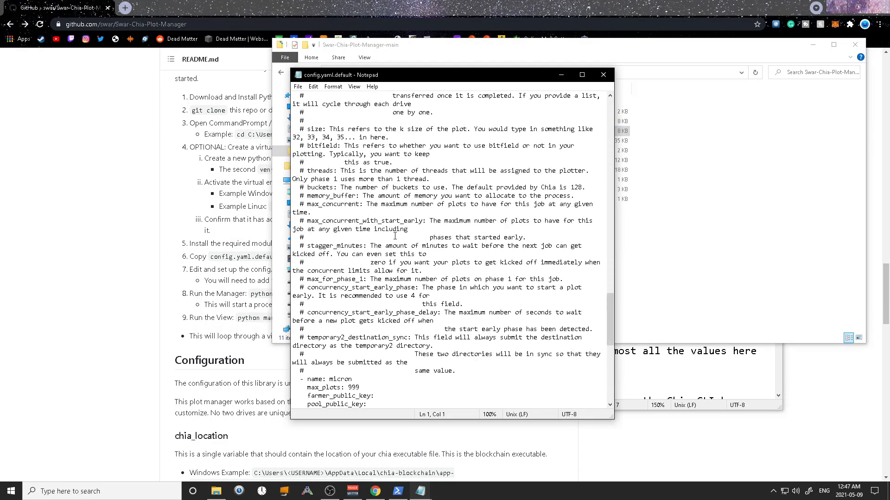
pyautogui.click(353, 262)
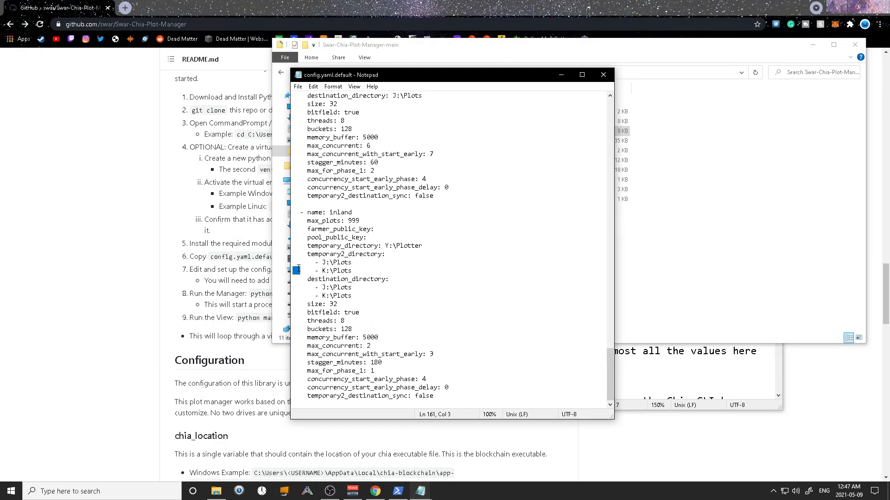
pyautogui.keyDown('shift'); pyautogui.click(298, 260); pyautogui.keyUp('shift')
pyautogui.keyDown('shift'); pyautogui.click(293, 260); pyautogui.keyUp('shift')
pyautogui.hotkey('ctrl', 'c')
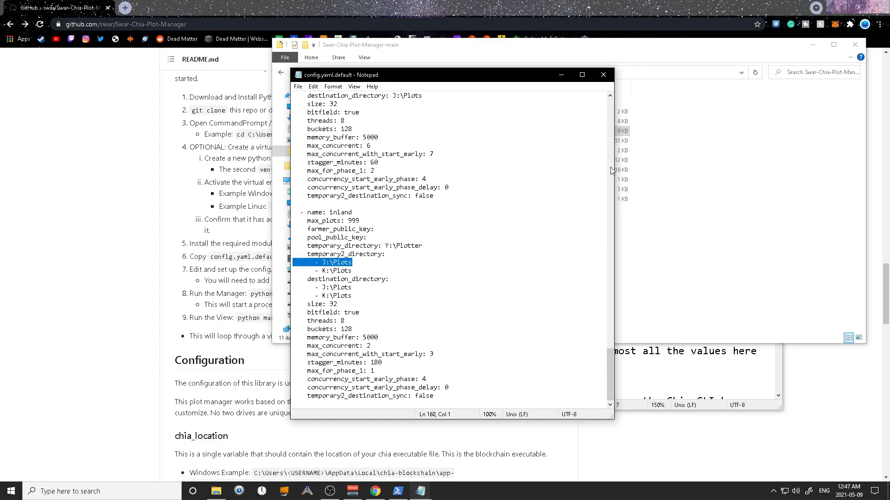
# Return to config.yaml and add a second "- J:\Plots" line to the SSD 1 job's destination_directory list
pyautogui.click(671, 368)
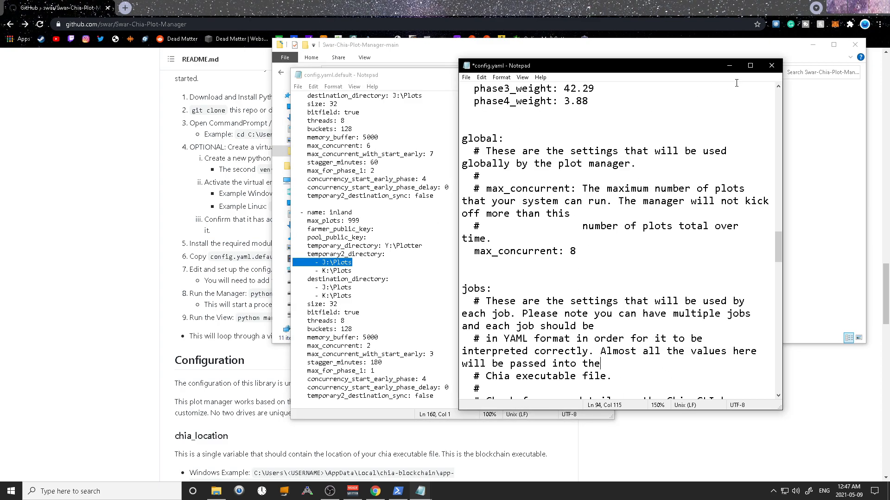
pyautogui.click(750, 68)
pyautogui.scroll(-1, 187, 240)
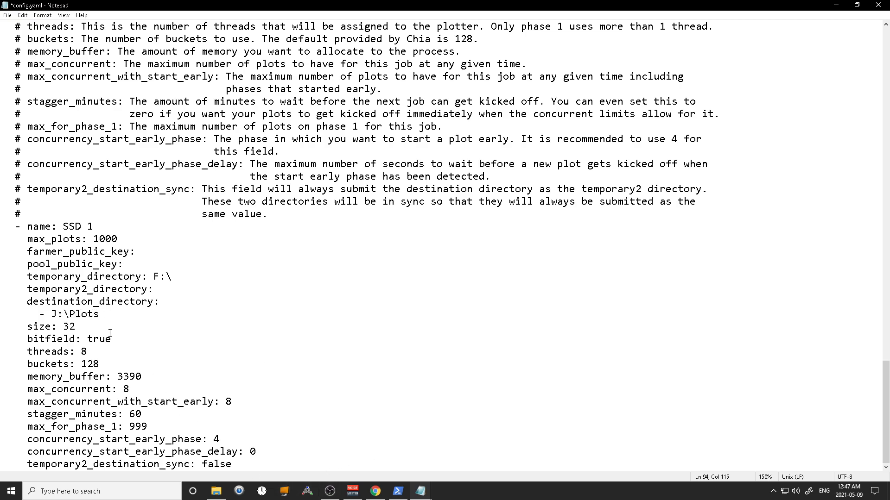
pyautogui.click(123, 314)
pyautogui.press('Return')
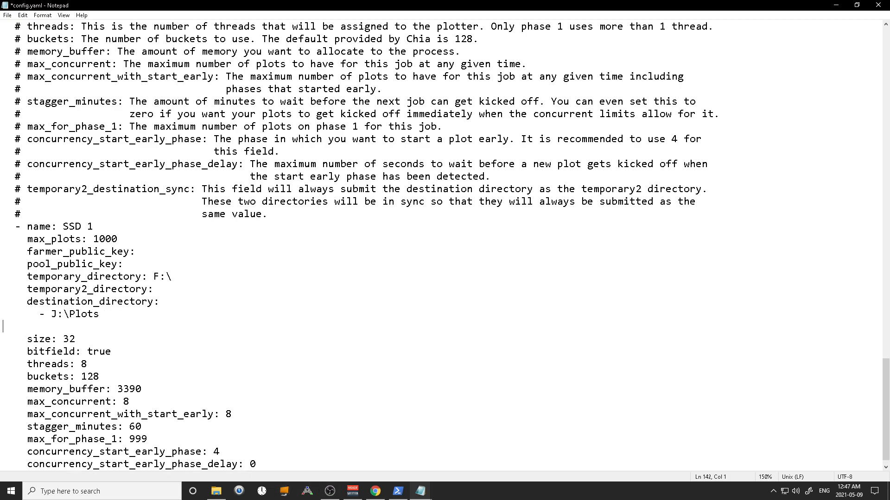
pyautogui.hotkey('ctrl', 'v')
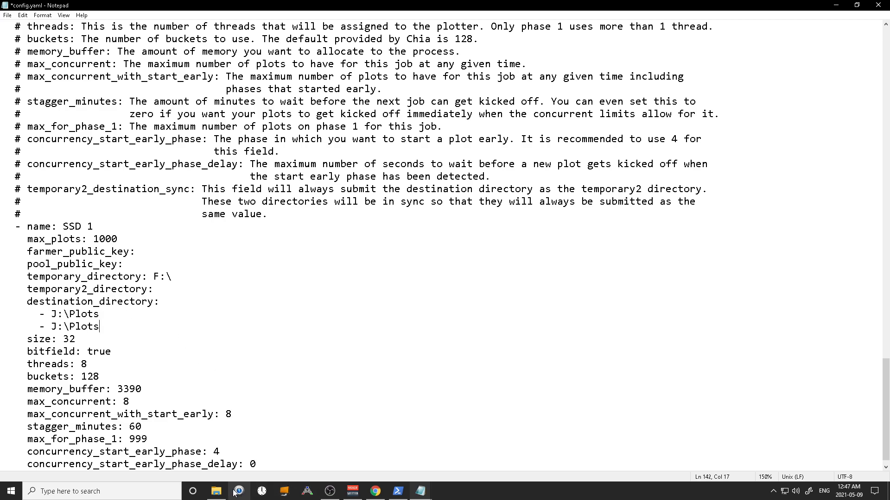
# Switch to File Explorer, open HDD (D:) and copy its address
pyautogui.click(217, 492)
pyautogui.click(303, 181)
pyautogui.click(512, 182)
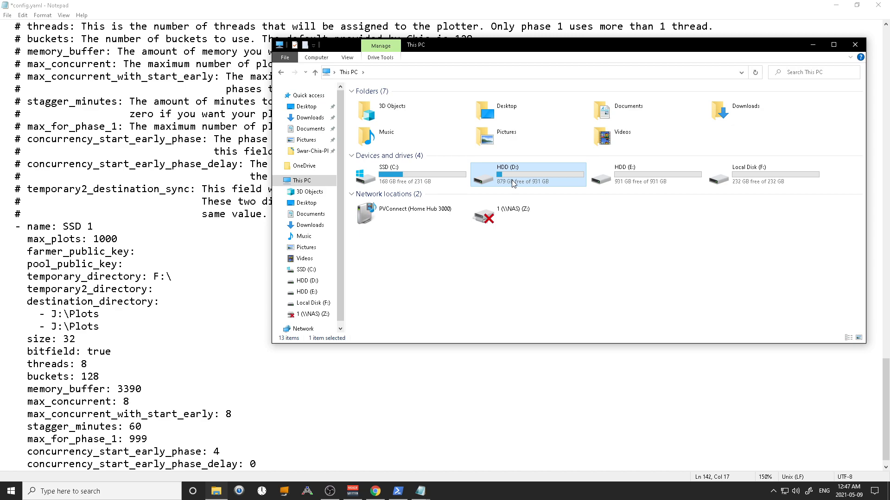
pyautogui.doubleClick(513, 182)
pyautogui.rightClick(378, 72)
pyautogui.click(408, 84)
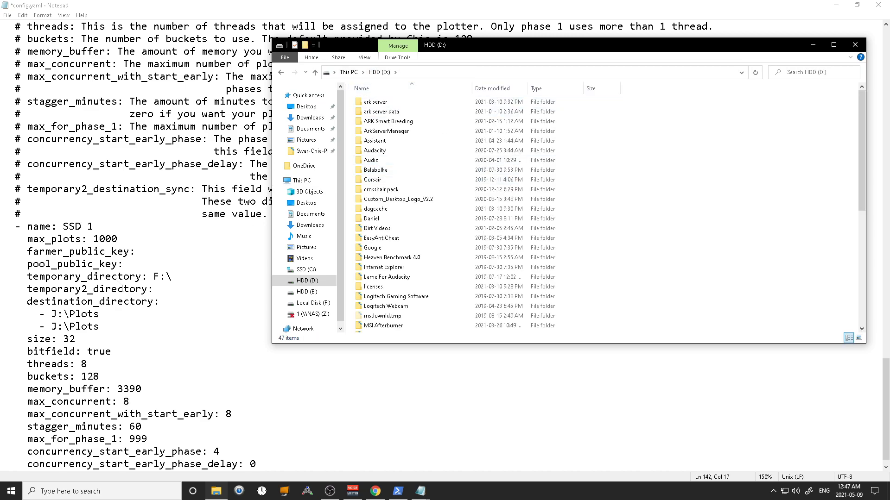
# Back in config.yaml, replace both J:\Plots paths in the destination_directory list with D:\
pyautogui.click(121, 287)
pyautogui.moveTo(98, 315); pyautogui.dragTo(51, 315)
pyautogui.write('D:\\')
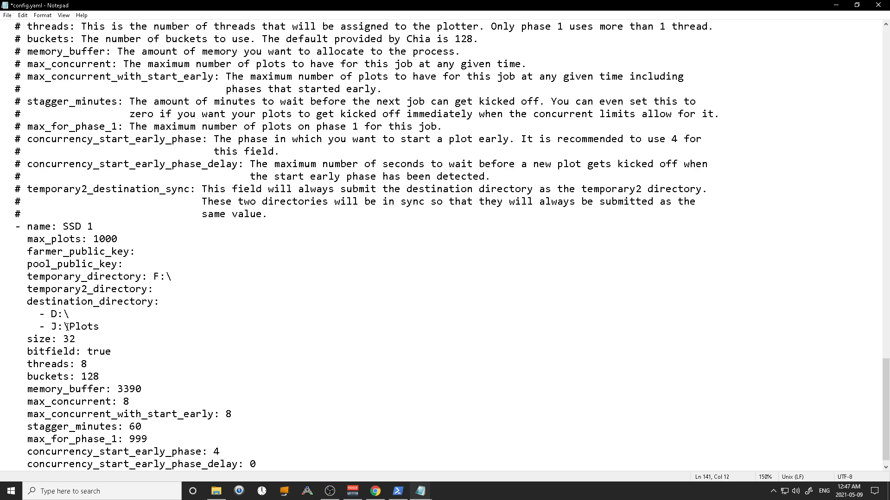
pyautogui.moveTo(99, 326); pyautogui.dragTo(51, 327)
pyautogui.write('D:\\')
# Check the available drives in File Explorer and change the second destination_directory entry of the SSD 1 job to E:\
pyautogui.click(216, 491)
pyautogui.click(281, 72)
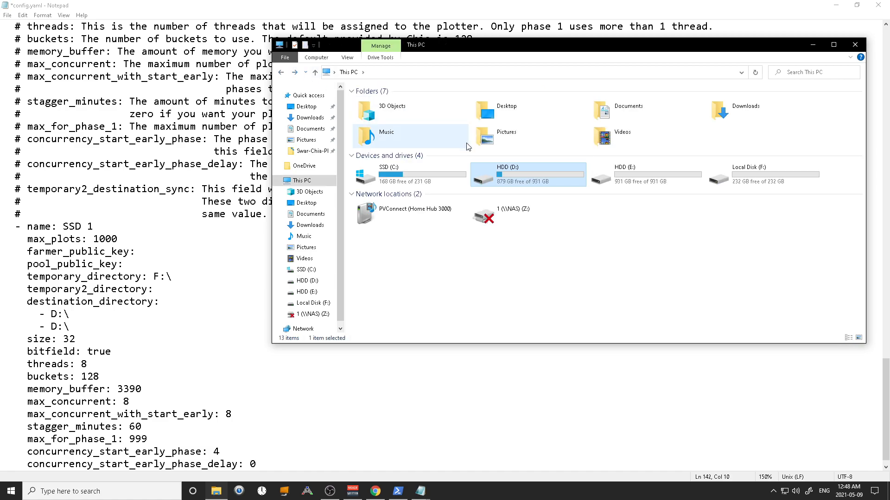
pyautogui.click(57, 328)
pyautogui.press('BackSpace')
pyautogui.write('E')
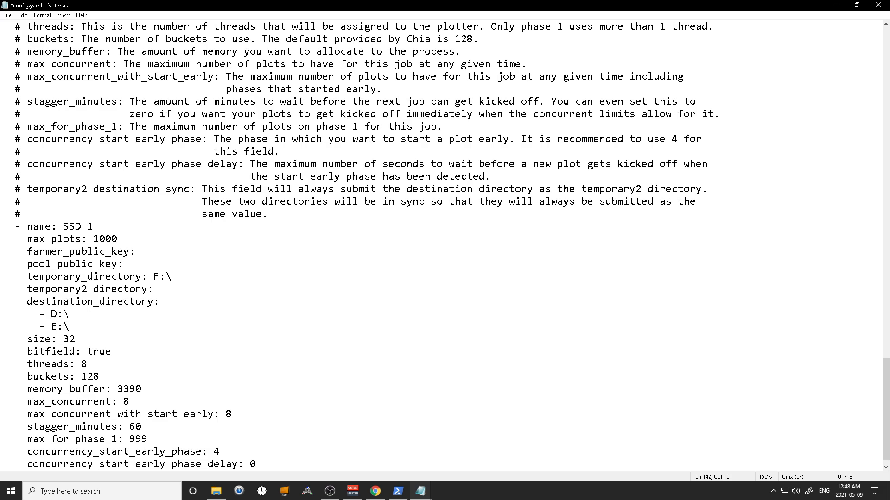
# Review the whole config.yaml, from chia_location and the notification settings down to the SSD 1 job's parameters
pyautogui.click(182, 302)
pyautogui.scroll(-1, 77, 321)
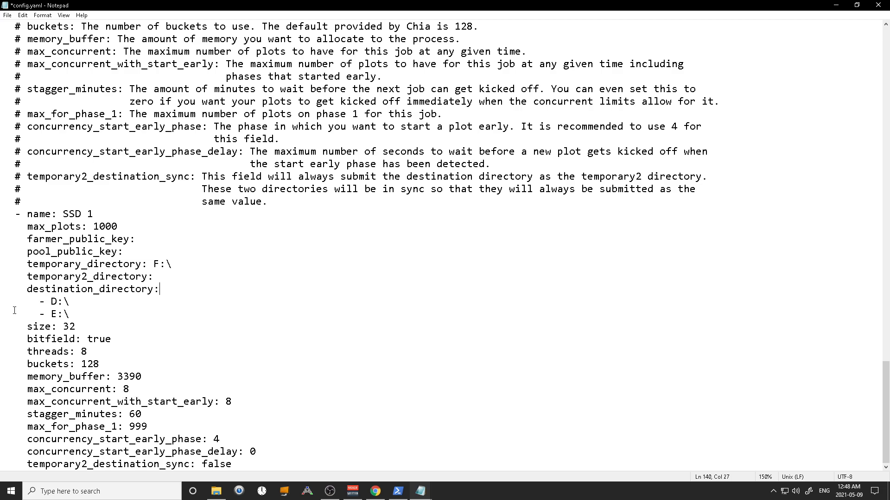
pyautogui.click(181, 258)
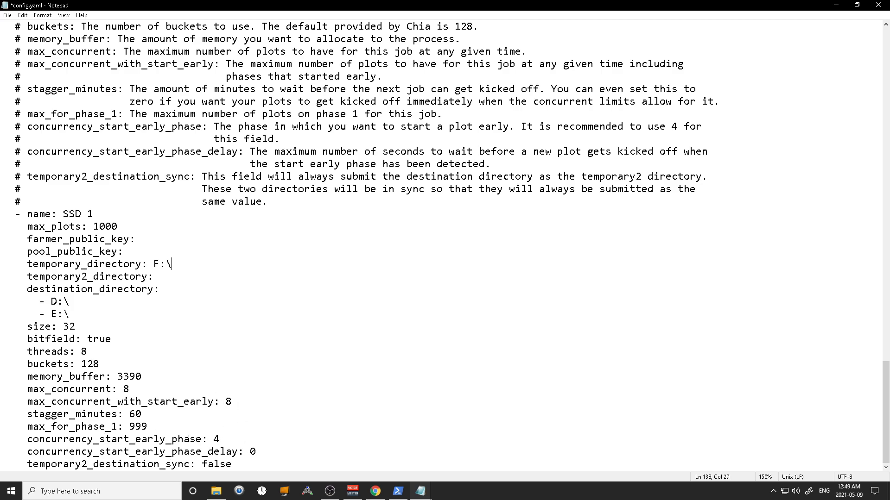
pyautogui.scroll(6, 176, 304)
pyautogui.scroll(-6, 178, 306)
pyautogui.scroll(20, 178, 306)
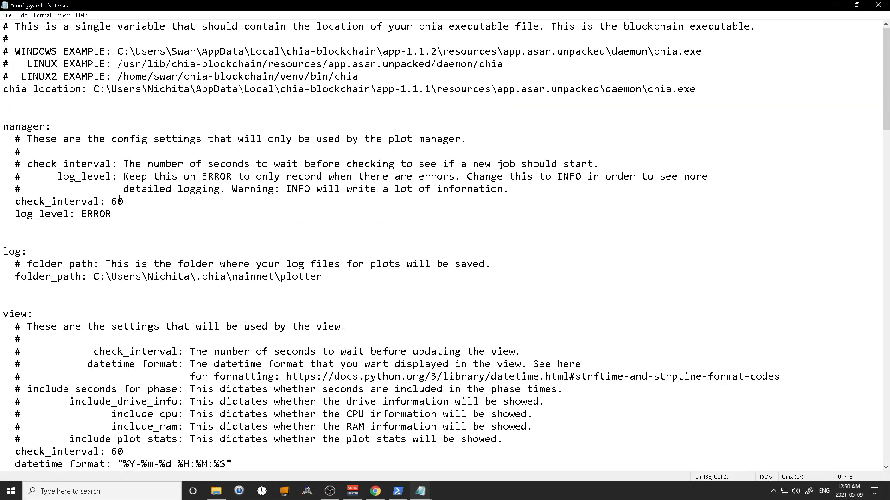
pyautogui.scroll(-6, 121, 218)
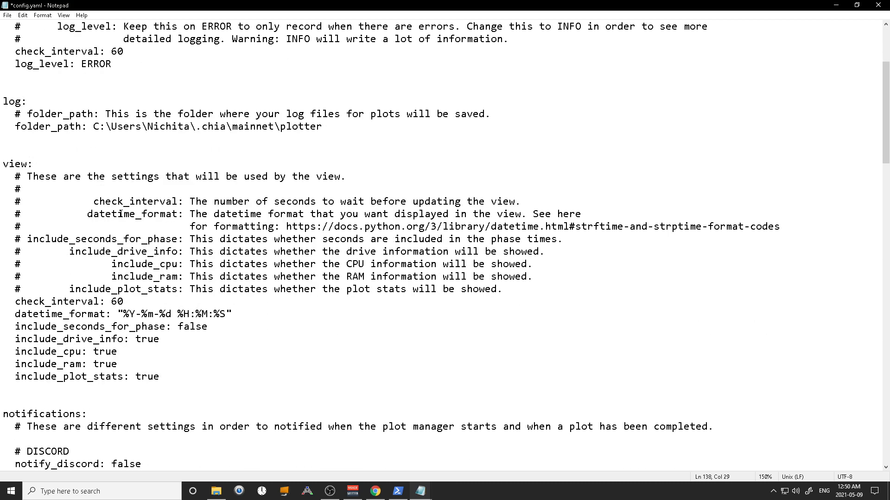
pyautogui.scroll(-13, 120, 213)
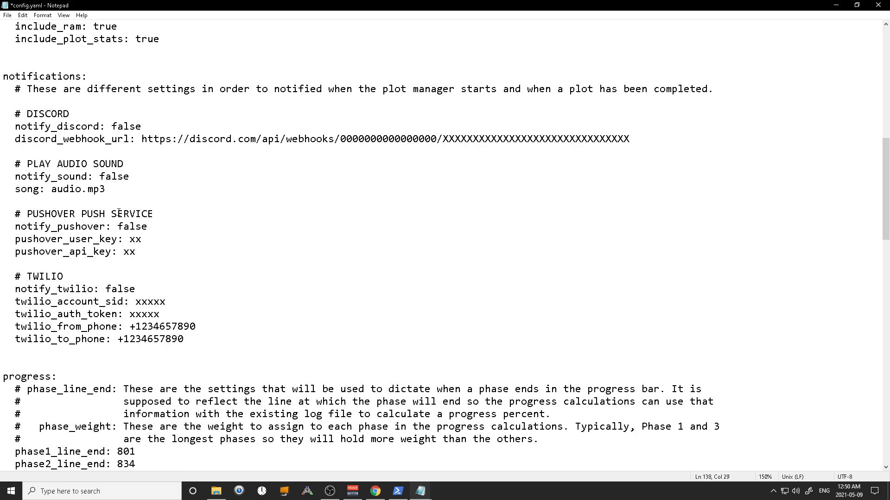
pyautogui.scroll(-3, 119, 212)
pyautogui.scroll(-17, 119, 212)
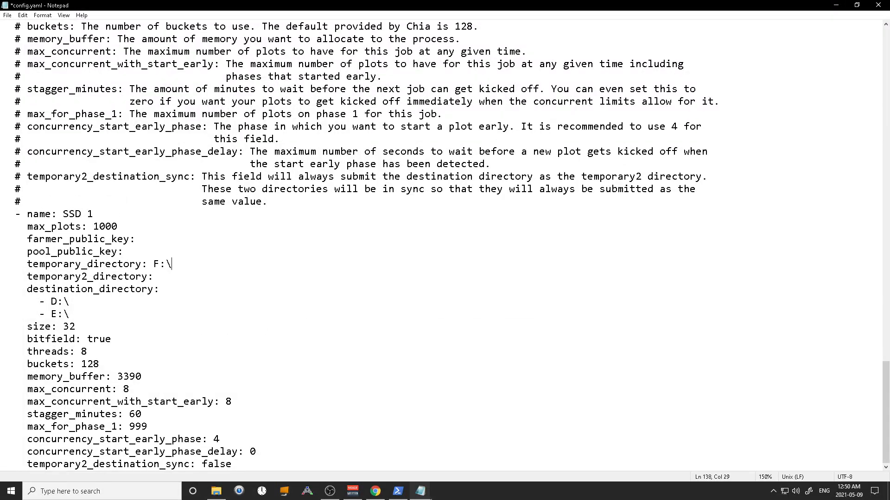
# Save config.yaml and close its editor window
pyautogui.click(7, 15)
pyautogui.click(28, 57)
pyautogui.click(7, 14)
pyautogui.click(28, 57)
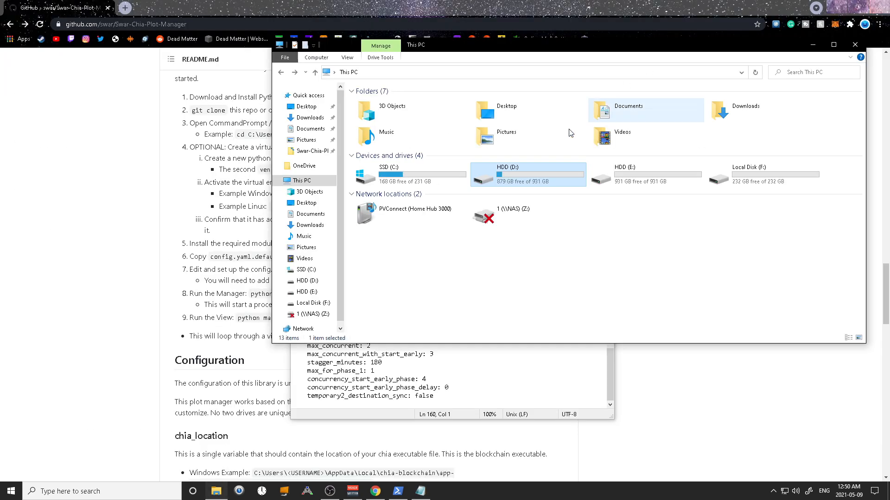
# Reopen config.yaml from the pinned Swar-Chia-Plot-Manager-main folder, check the saved SSD 1 job, and close the file
pyautogui.click(310, 151)
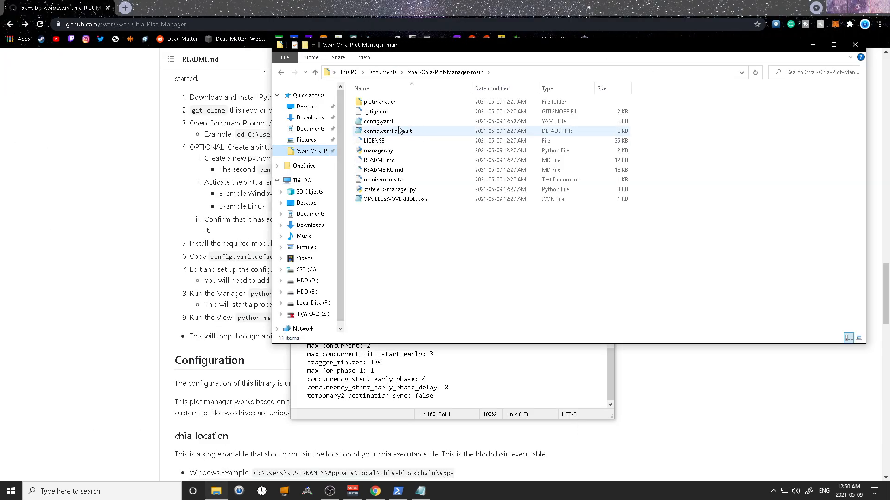
pyautogui.doubleClick(394, 122)
pyautogui.scroll(-20, 603, 232)
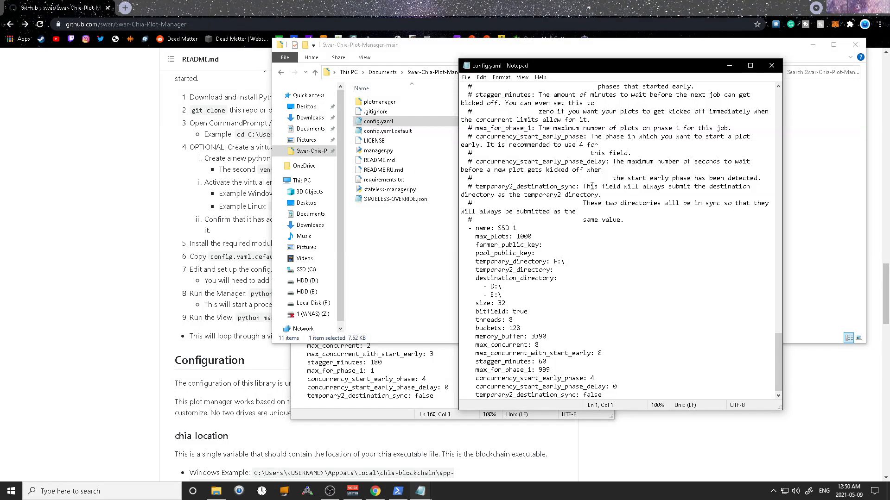
pyautogui.click(771, 65)
# Close the existing administrator PowerShell window and open a new regular Windows PowerShell window in the middle of the desktop
pyautogui.click(398, 491)
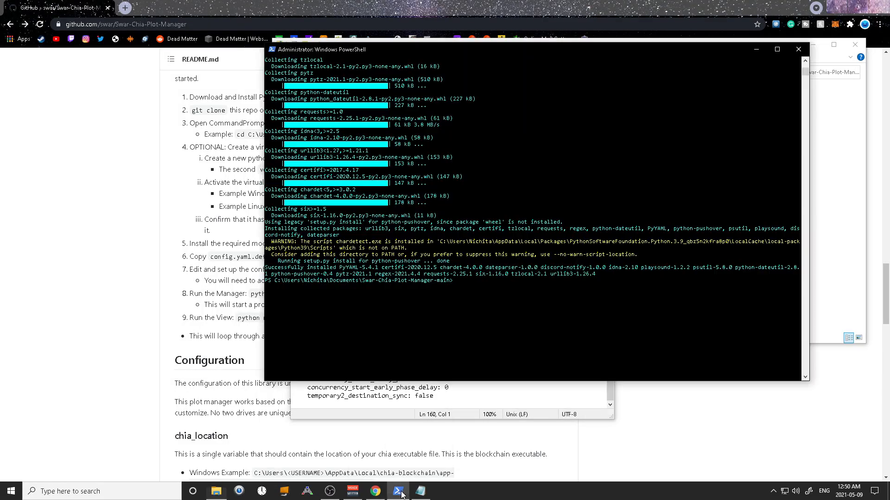
pyautogui.click(472, 292)
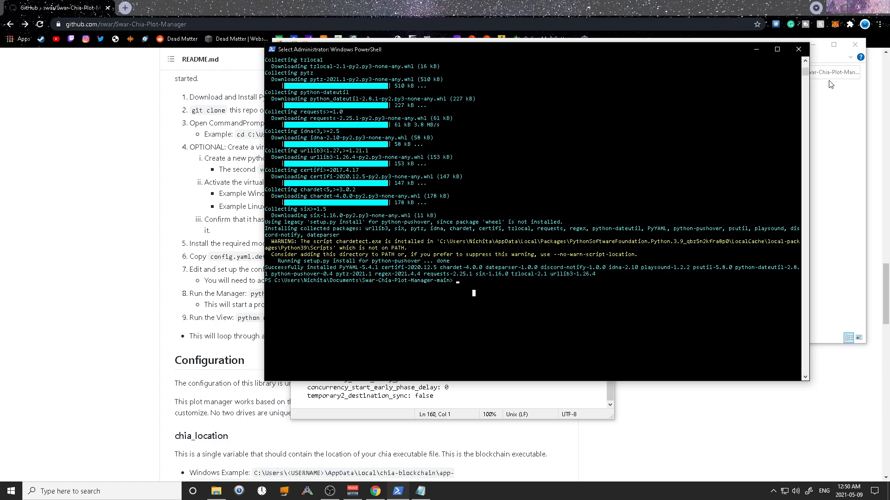
pyautogui.click(798, 50)
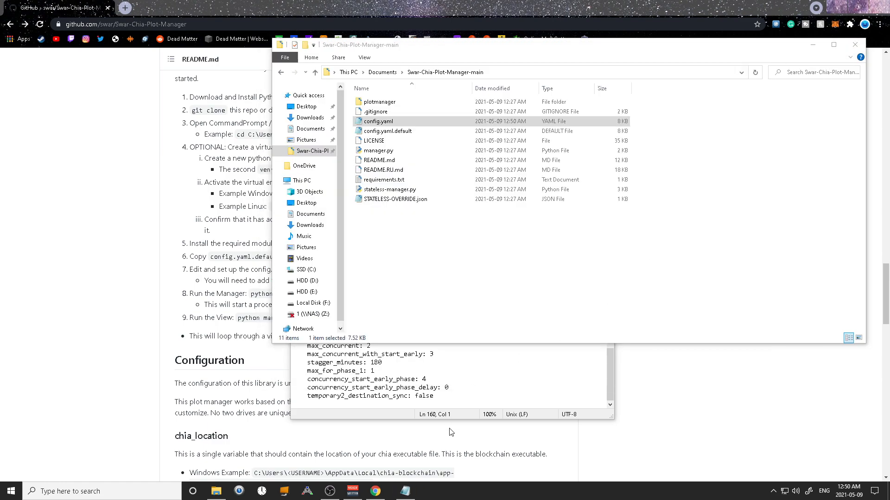
pyautogui.click(93, 491)
pyautogui.write('pow')
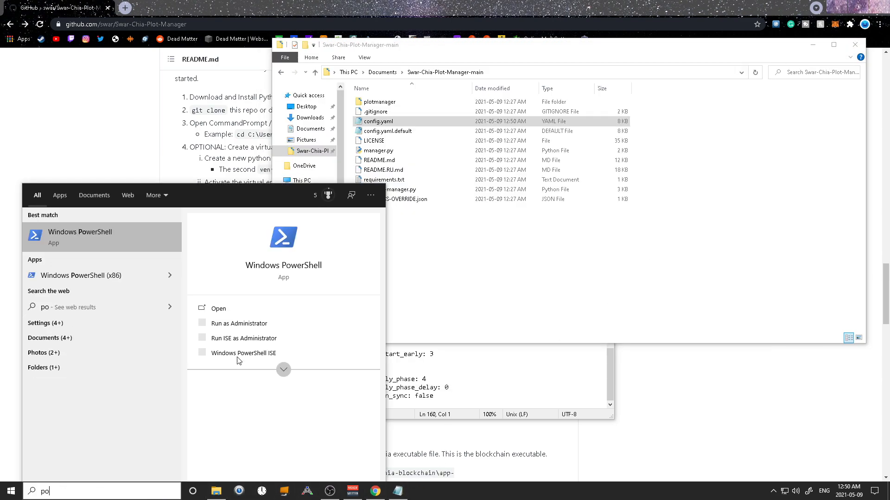
pyautogui.click(133, 239)
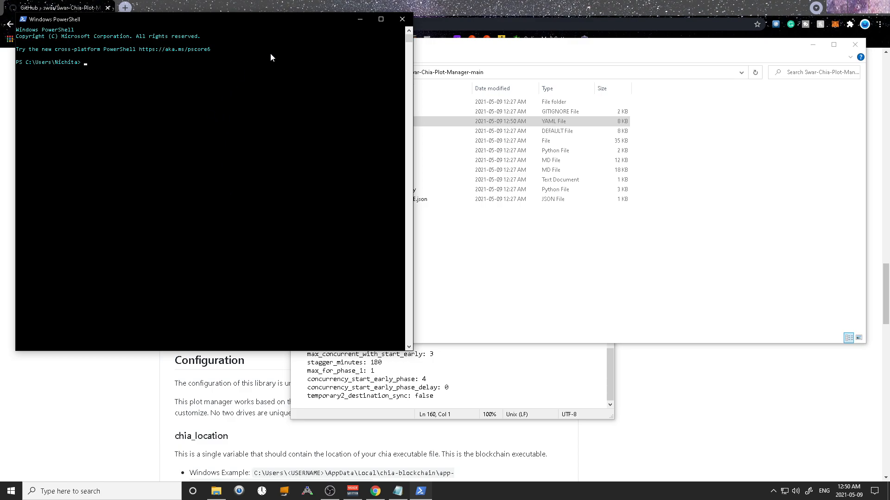
pyautogui.moveTo(255, 30); pyautogui.dragTo(486, 46)
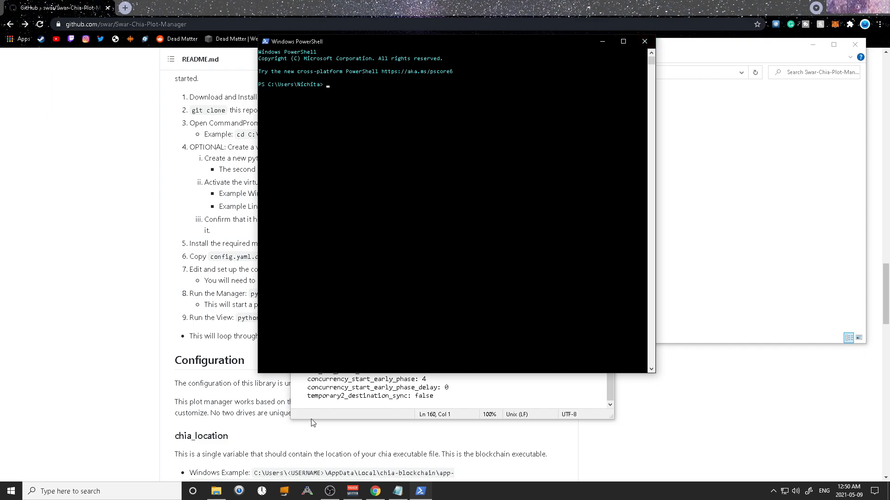
# Copy the address of the Swar-Chia-Plot-Manager-main folder from File Explorer and change PowerShell to that directory with cd
pyautogui.click(216, 491)
pyautogui.click(330, 150)
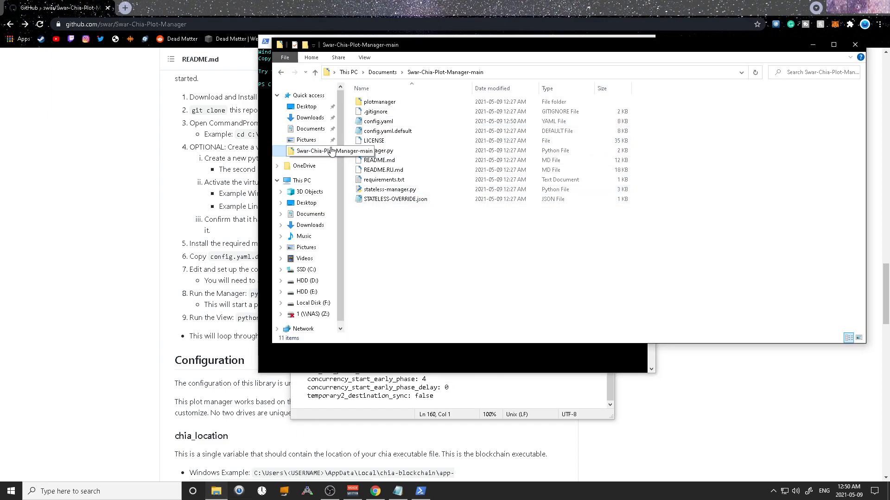
pyautogui.rightClick(460, 74)
pyautogui.click(508, 88)
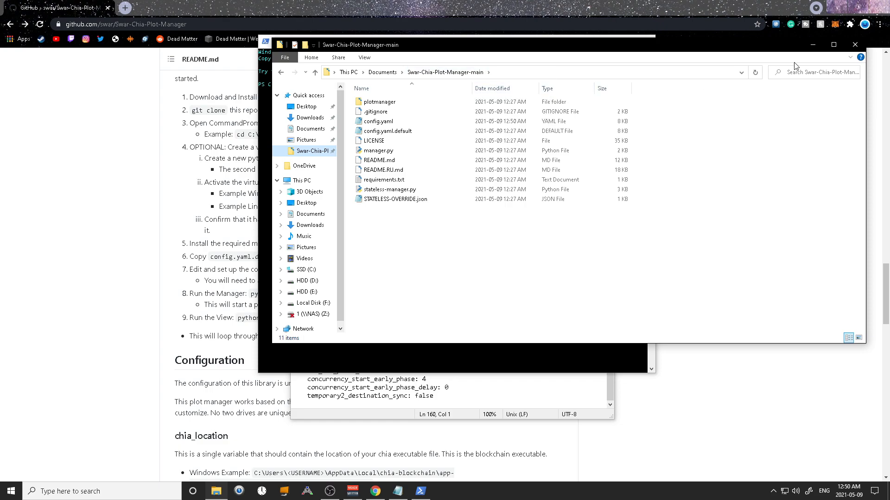
pyautogui.click(813, 44)
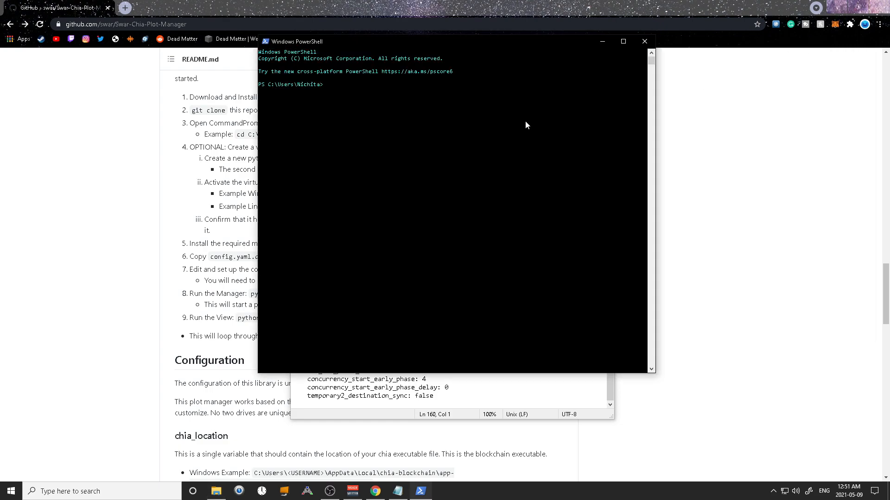
pyautogui.write('C:\\Users\\Nichita\\Documents\\Swar-Chia-Plot-Manager-main')
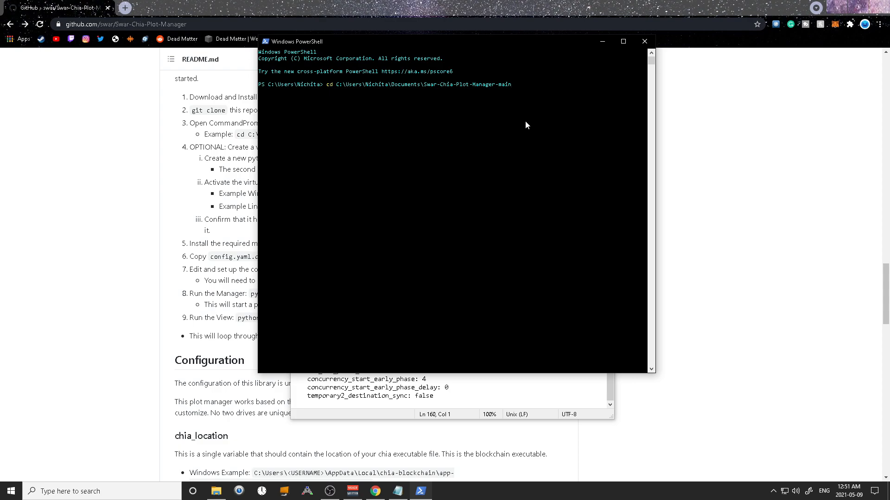
pyautogui.press('Return')
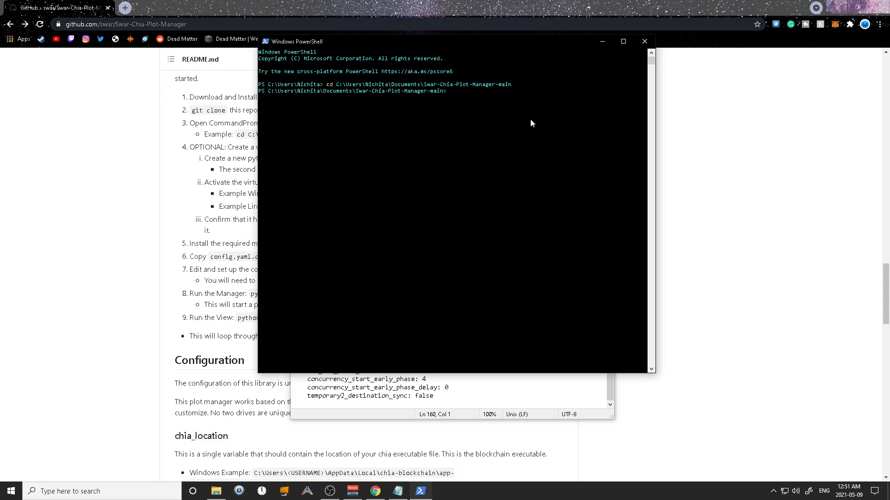
pyautogui.write('voen')
pyautogui.press('BackSpace')
pyautogui.press('BackSpace')
pyautogui.press('BackSpace')
# Copy "python manager.py view" from the README's Run the View instruction in the browser and run it in PowerShell
pyautogui.click(195, 297)
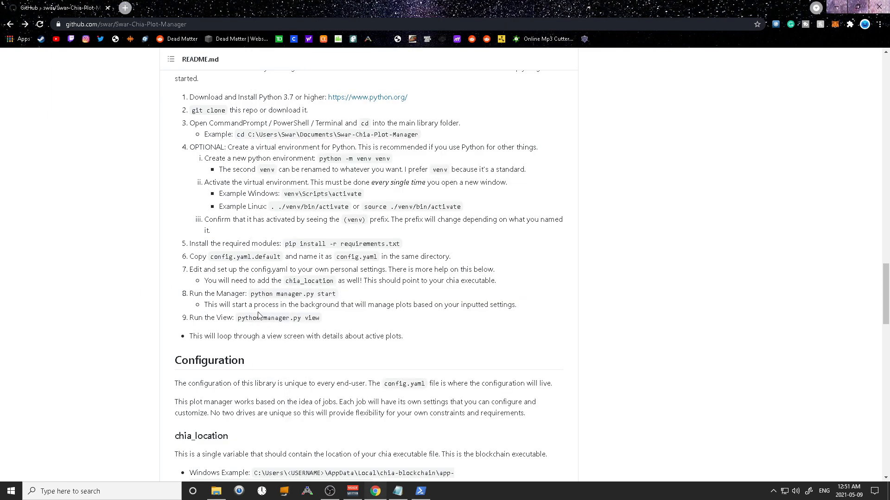
pyautogui.moveTo(238, 320); pyautogui.dragTo(322, 320)
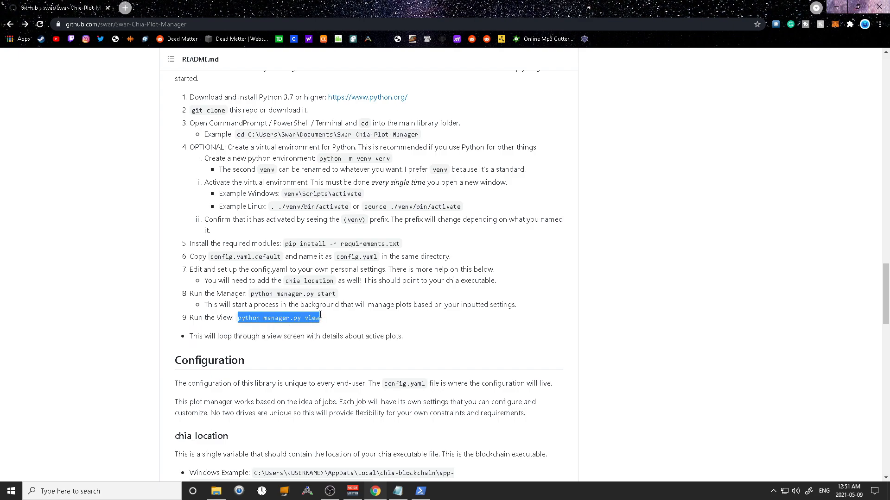
pyautogui.click(420, 491)
pyautogui.write('python manager.py view')
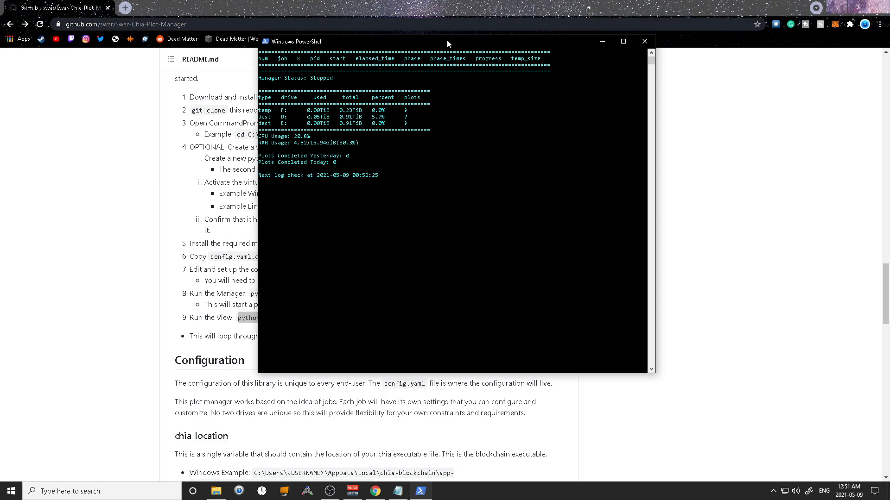
# Open a second PowerShell window as administrator and arrange it beside the plot manager view window
pyautogui.moveTo(449, 41); pyautogui.dragTo(310, 82)
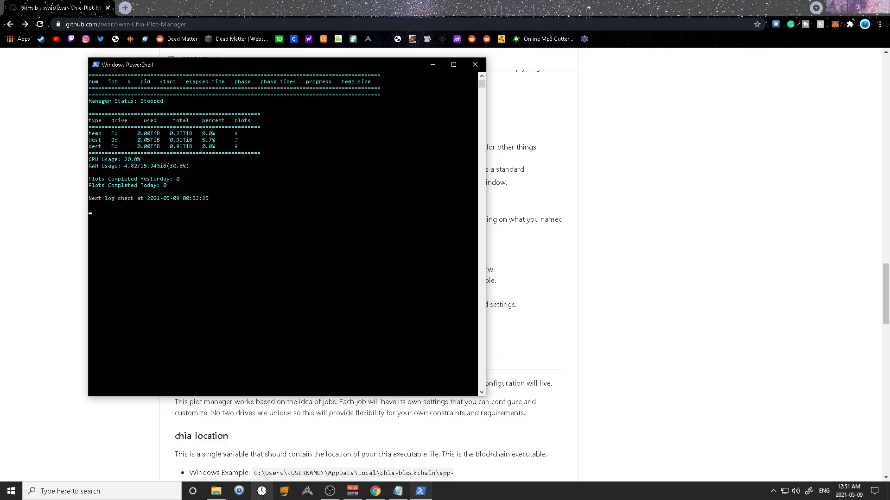
pyautogui.rightClick(423, 491)
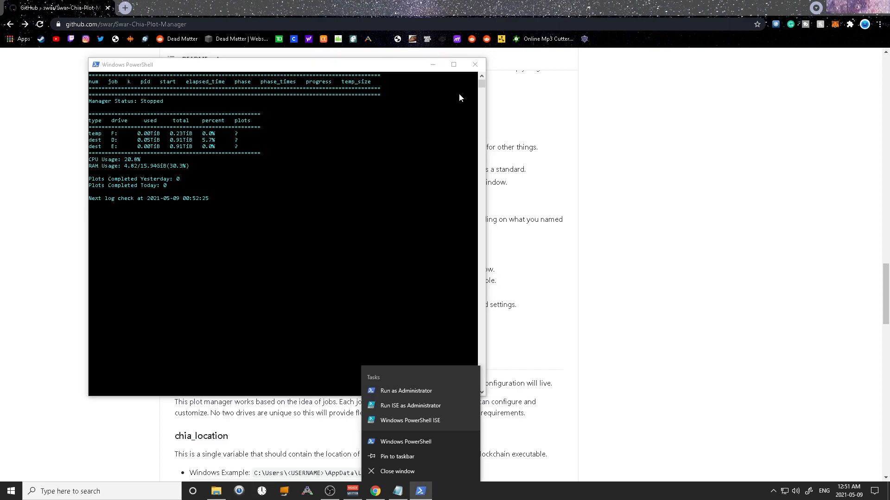
pyautogui.click(426, 391)
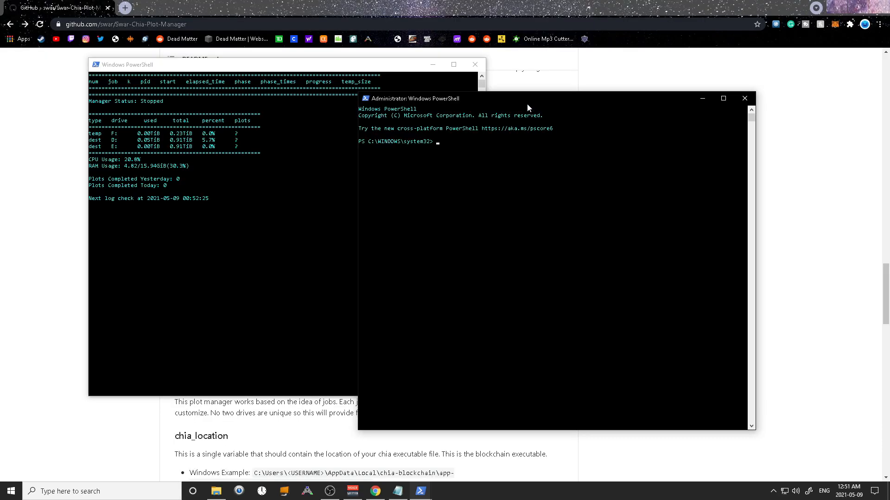
pyautogui.moveTo(521, 99); pyautogui.dragTo(599, 88)
pyautogui.press('Up')
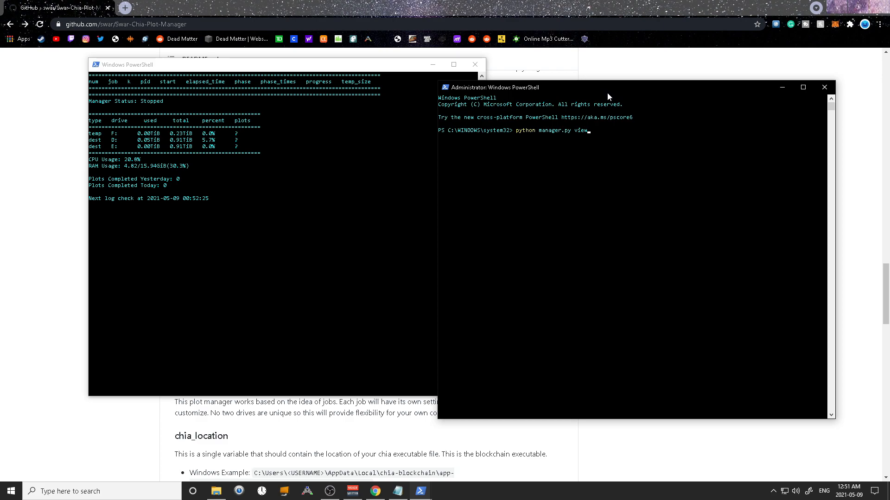
pyautogui.press('BackSpace')
pyautogui.press('BackSpace')
pyautogui.press('BackSpace')
pyautogui.press('BackSpace')
pyautogui.press('BackSpace')
pyautogui.press('BackSpace')
pyautogui.press('BackSpace')
pyautogui.press('BackSpace')
pyautogui.press('BackSpace')
pyautogui.press('BackSpace')
pyautogui.press('BackSpace')
pyautogui.press('BackSpace')
pyautogui.press('BackSpace')
pyautogui.press('BackSpace')
pyautogui.press('BackSpace')
pyautogui.press('BackSpace')
pyautogui.press('BackSpace')
pyautogui.press('BackSpace')
pyautogui.press('BackSpace')
pyautogui.press('BackSpace')
# Change the administrator PowerShell window to the Swar-Chia-Plot-Manager-main directory in Documents with cd
pyautogui.write('cd C:\\Users\\Nichita\\Documents\\Swar-Chia-Plot-Manager-main')
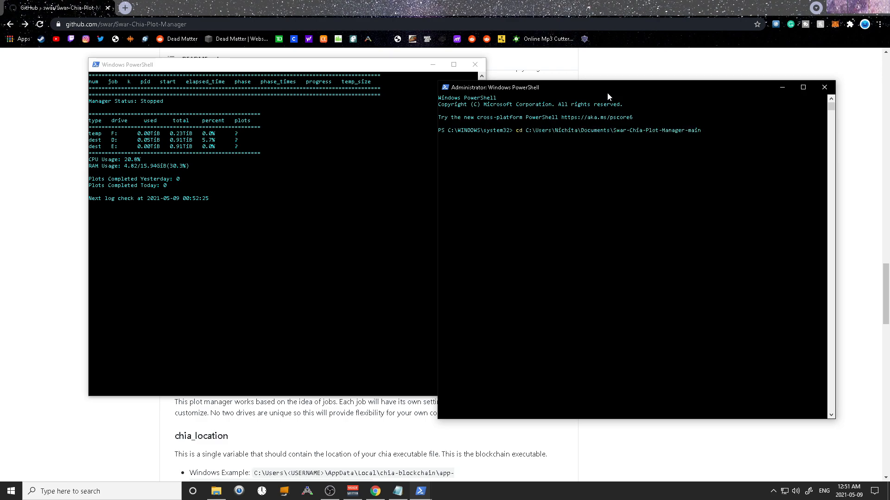
pyautogui.press('Up')
pyautogui.press('Down')
pyautogui.press('Return')
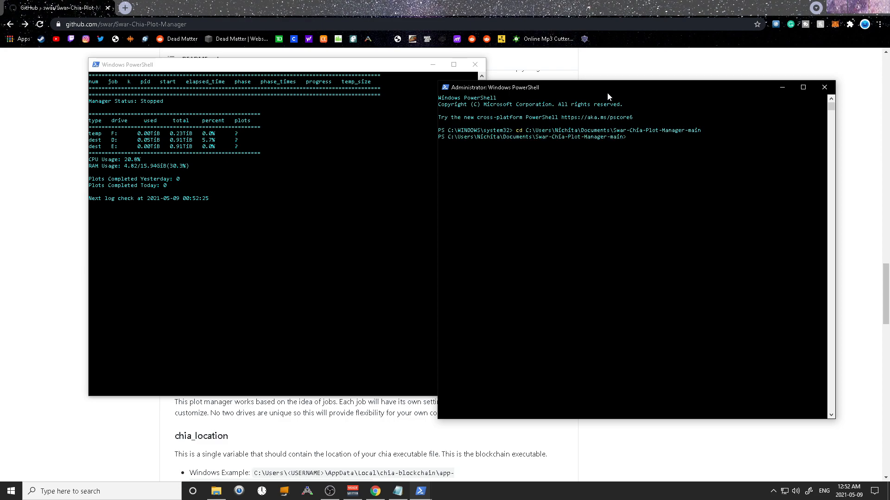
# Run "python manager.py start" in the administrator PowerShell window to launch the plot manager
pyautogui.press('Up')
pyautogui.press('Up')
pyautogui.press('BackSpace')
pyautogui.write('start')
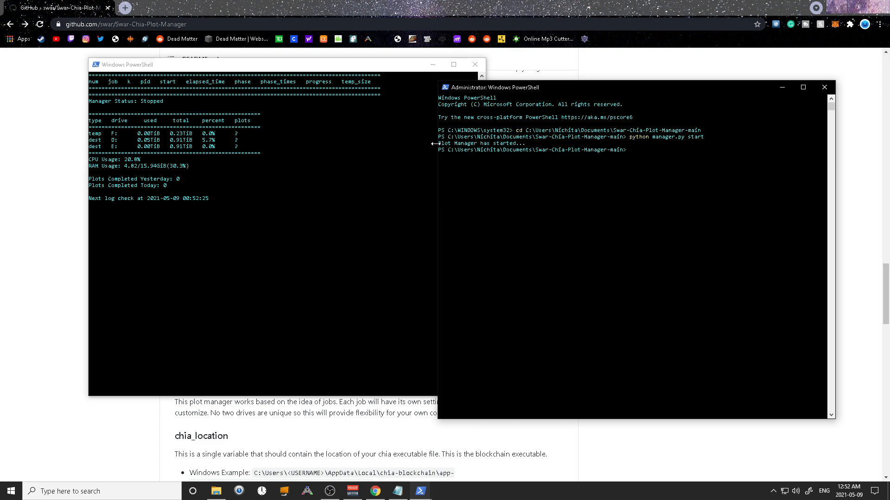
# Return to the plot manager view, then open Task Manager and inspect chia.exe under the Python 3.9 process
pyautogui.click(369, 147)
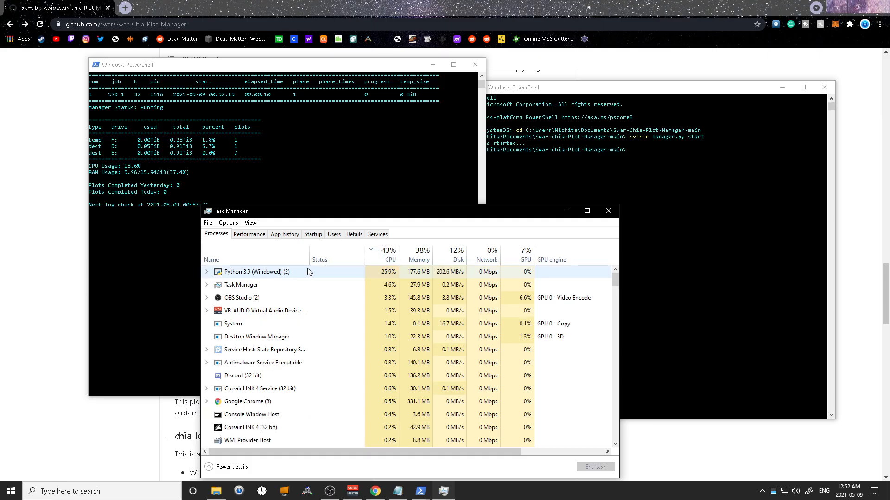
pyautogui.click(206, 273)
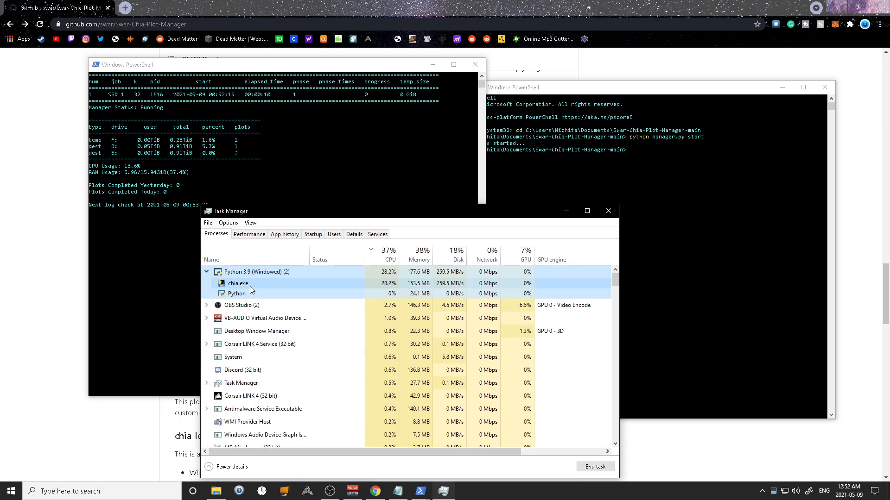
pyautogui.click(250, 285)
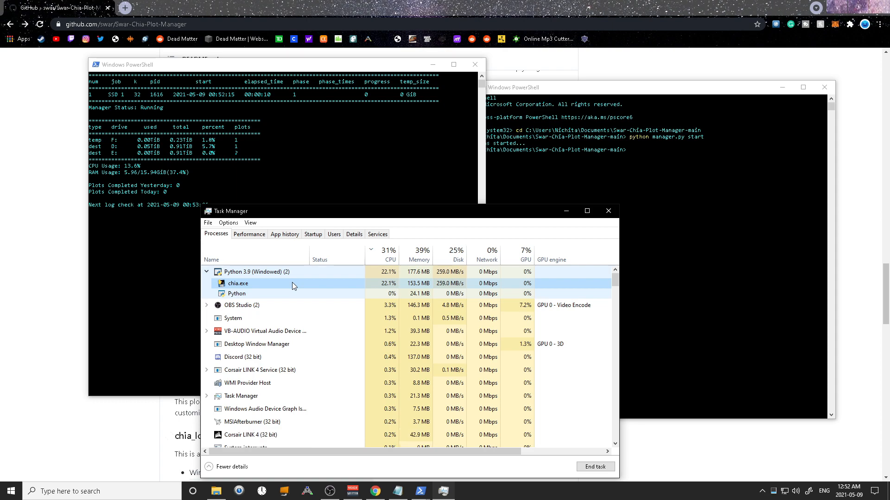
# Maximize Task Manager, look through the available process columns, and close it
pyautogui.click(586, 212)
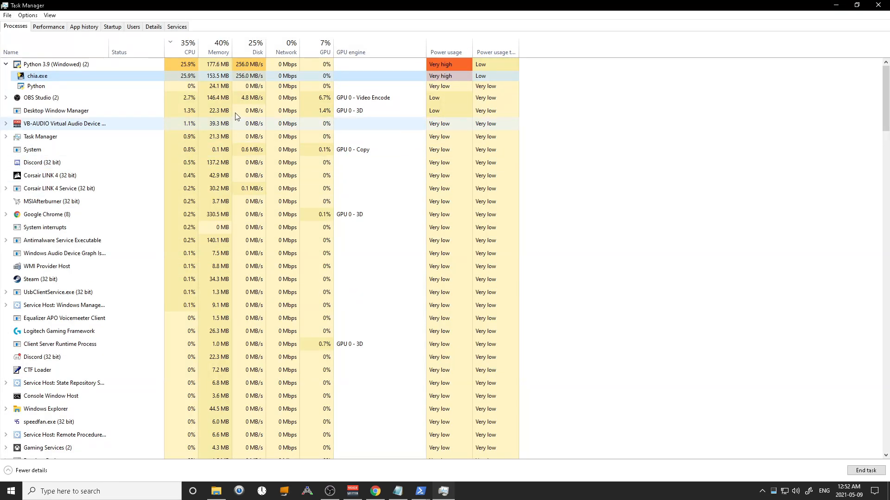
pyautogui.rightClick(93, 50)
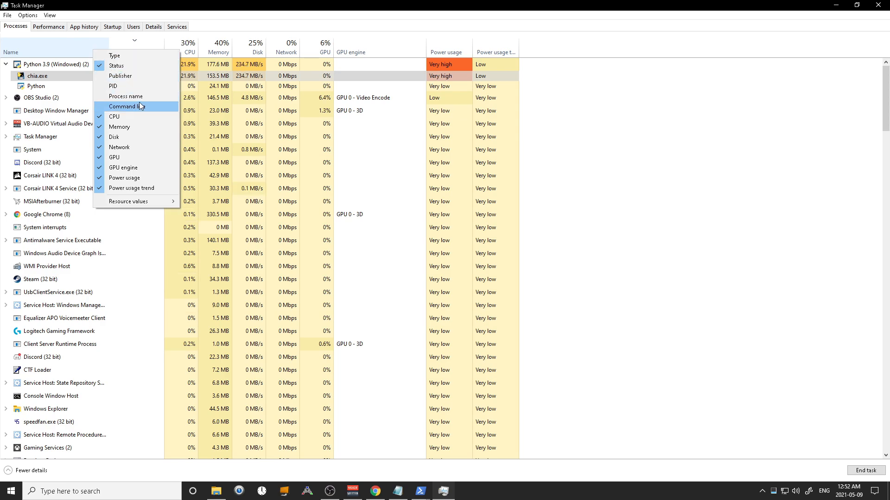
pyautogui.click(878, 4)
# Close both PowerShell windows, then check chia.exe in Task Manager with the processes sorted by CPU usage
pyautogui.click(273, 127)
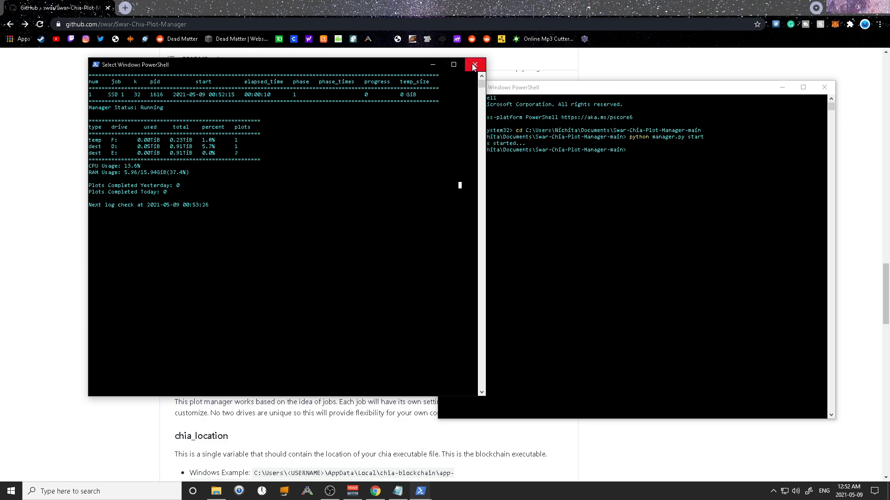
pyautogui.click(824, 87)
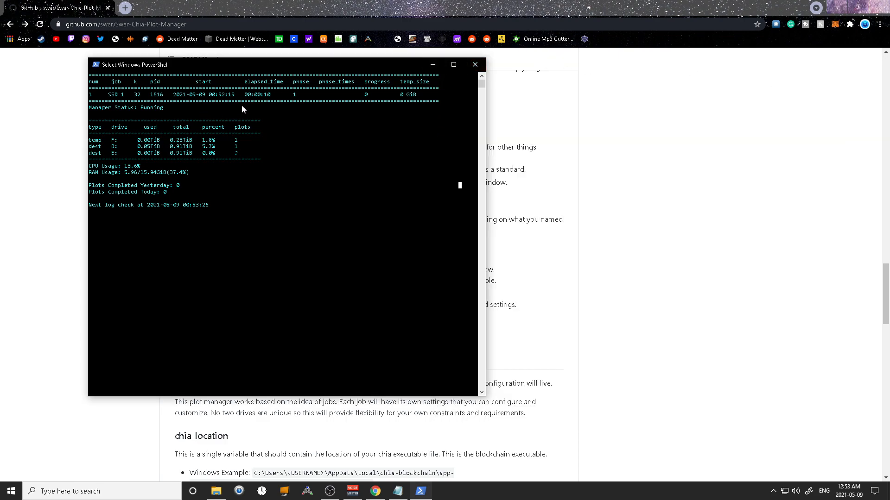
pyautogui.click(478, 65)
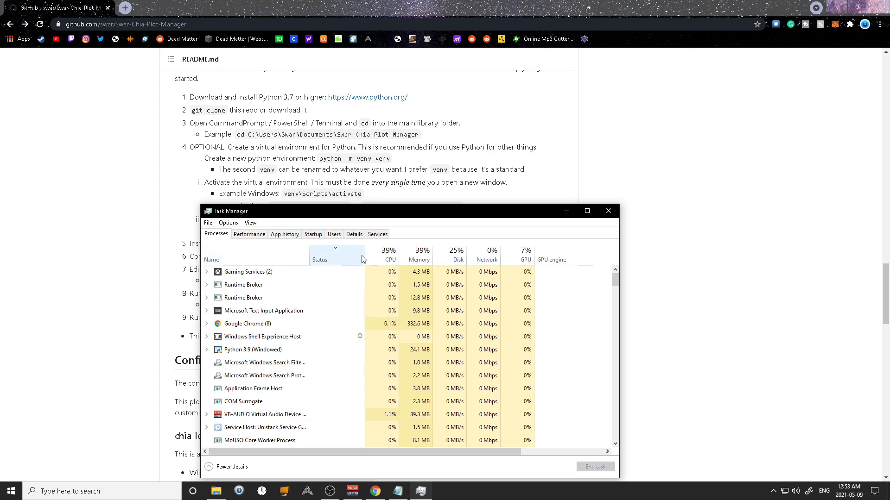
pyautogui.click(389, 255)
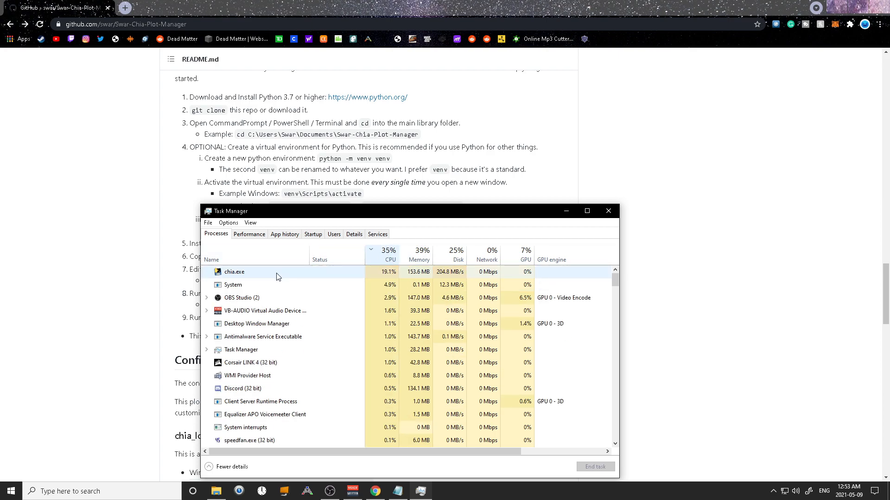
pyautogui.click(609, 211)
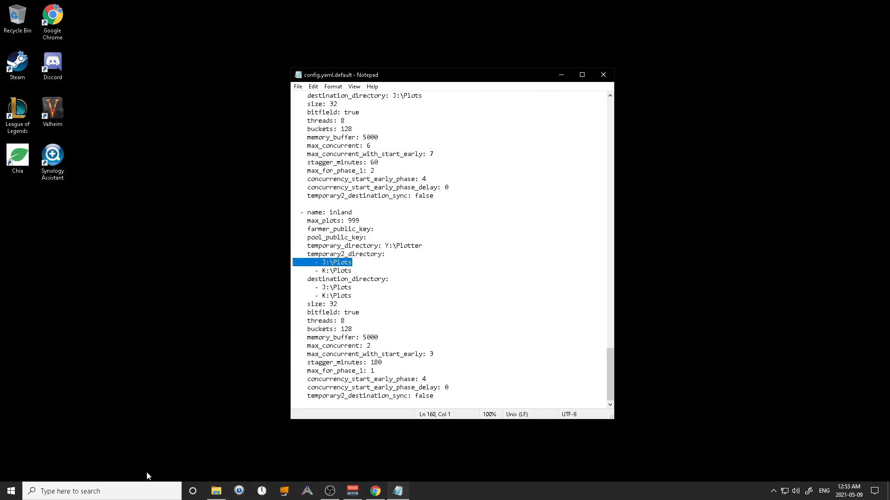
# Search Windows for "pow" and run Windows PowerShell as administrator
pyautogui.click(150, 490)
pyautogui.write('pow')
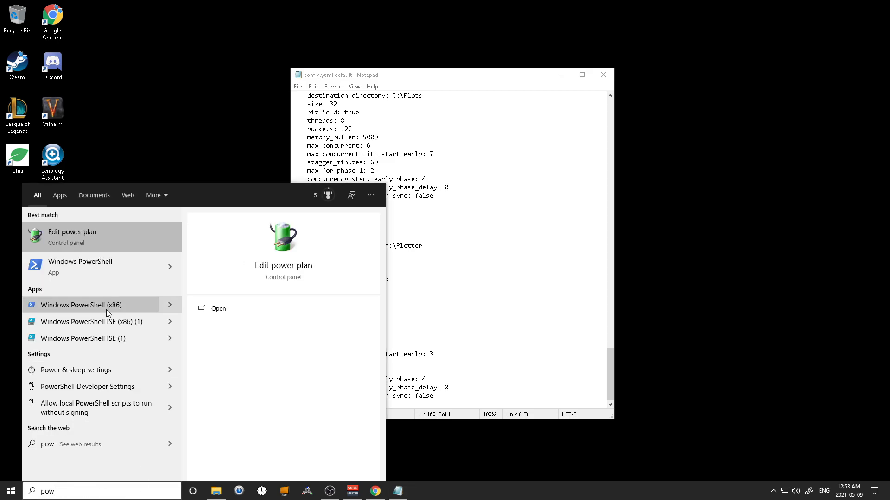
pyautogui.rightClick(116, 272)
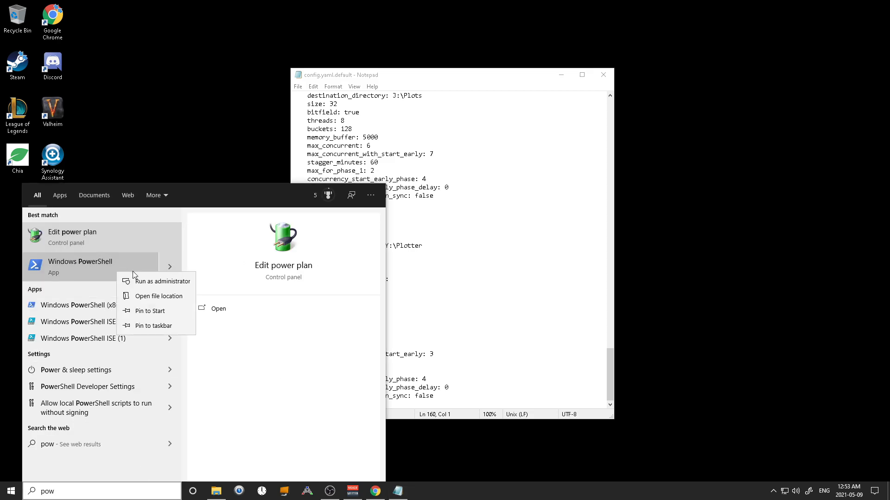
pyautogui.click(154, 283)
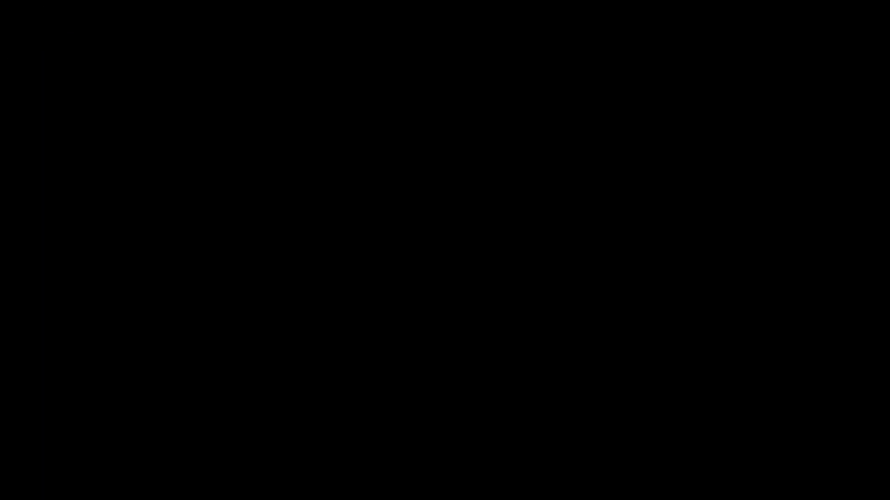
# Try to run "python manager.py view" from the system32 directory
pyautogui.press('Up')
pyautogui.press('Up')
pyautogui.press('Up')
pyautogui.press('Up')
pyautogui.press('Return')
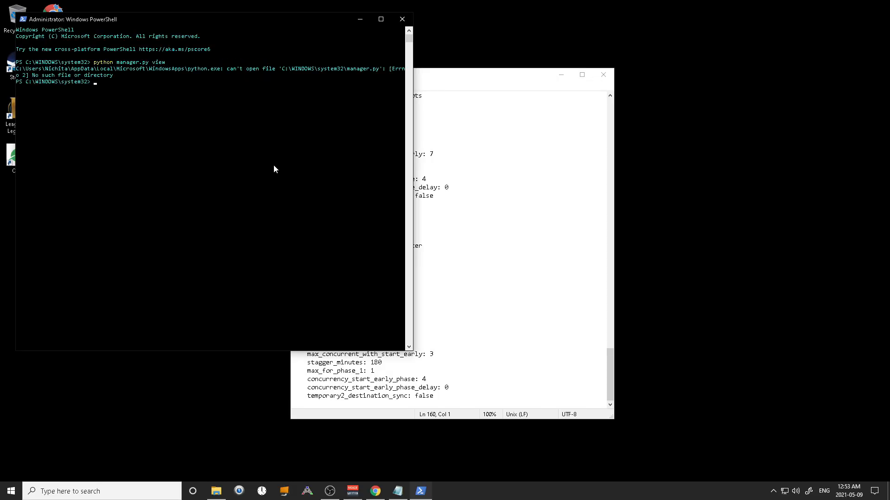
# Change to the Swar-Chia-Plot-Manager-main directory in Documents with cd and run "python manager.py view"
pyautogui.press('Up')
pyautogui.press('Up')
pyautogui.press('Up')
pyautogui.press('Return')
pyautogui.press('Up')
pyautogui.press('Up')
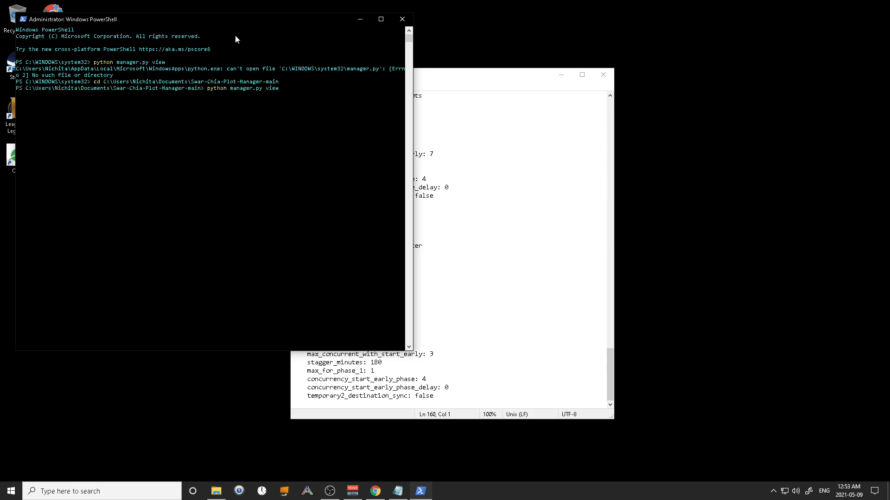
pyautogui.press('Return')
# Open a second PowerShell window and close the config.yaml.default file in Notepad
pyautogui.rightClick(421, 491)
pyautogui.click(417, 442)
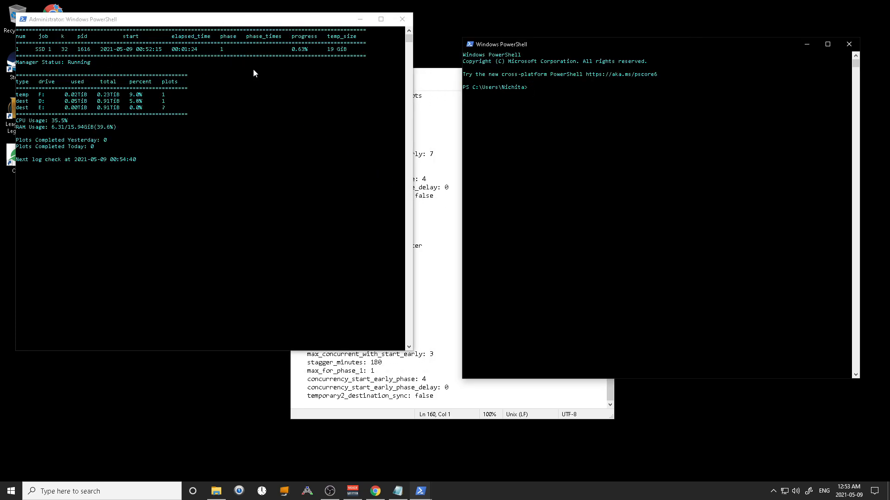
pyautogui.click(422, 388)
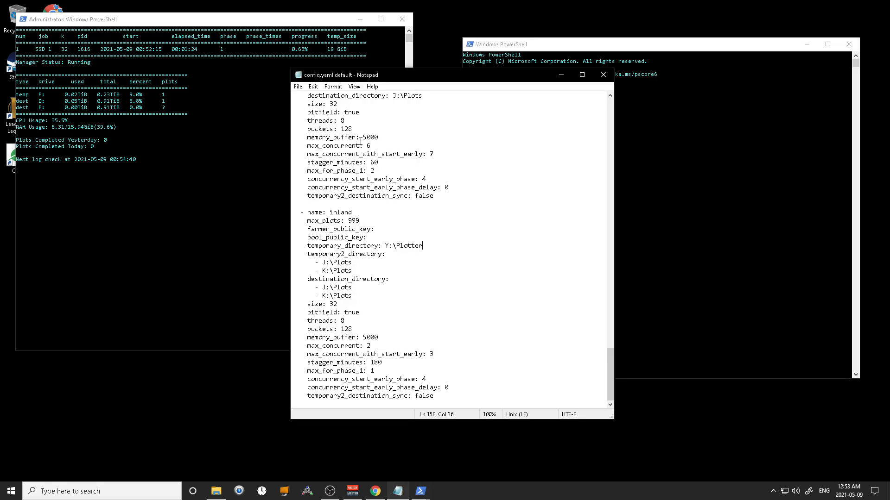
pyautogui.click(603, 75)
# Open config.yaml from the Swar-Chia-Plot-Manager-main folder and set the global max_concurrent value to 10
pyautogui.click(216, 491)
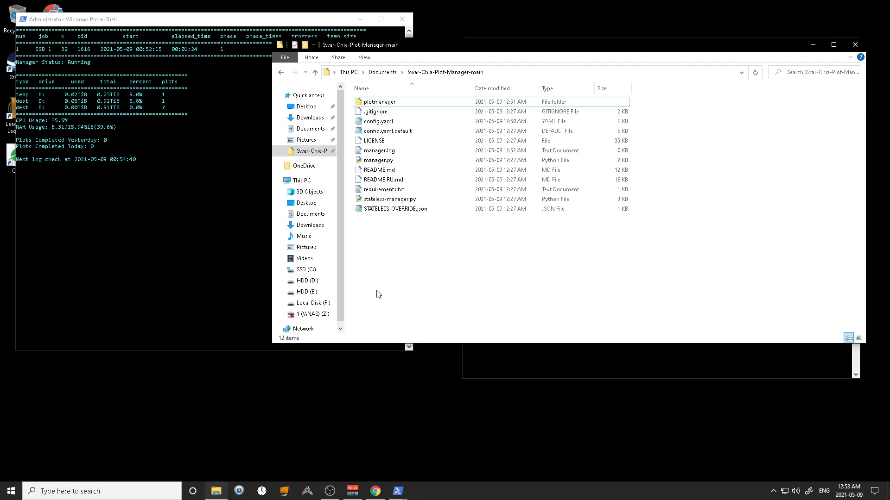
pyautogui.click(392, 123)
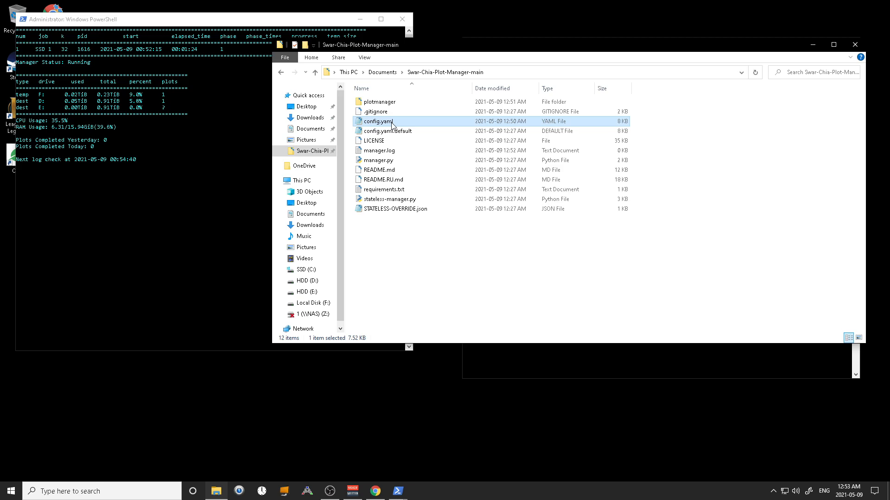
pyautogui.doubleClick(392, 122)
pyautogui.scroll(-2, 546, 184)
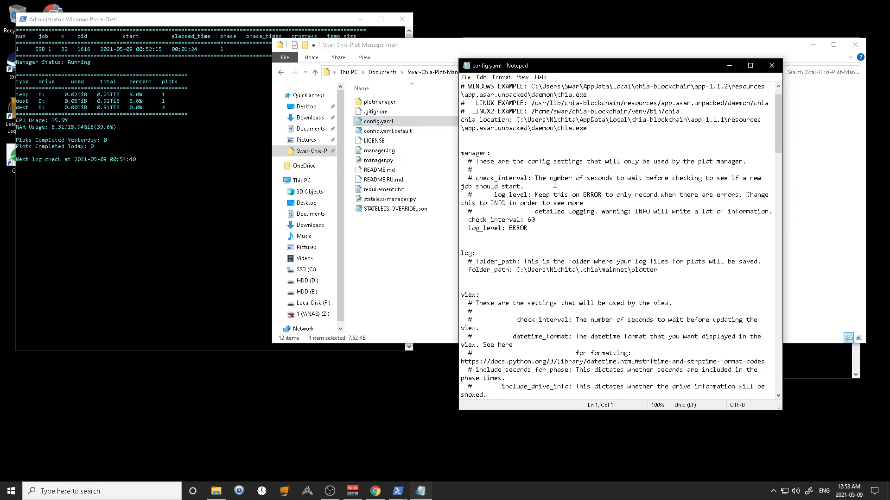
pyautogui.scroll(-18, 546, 184)
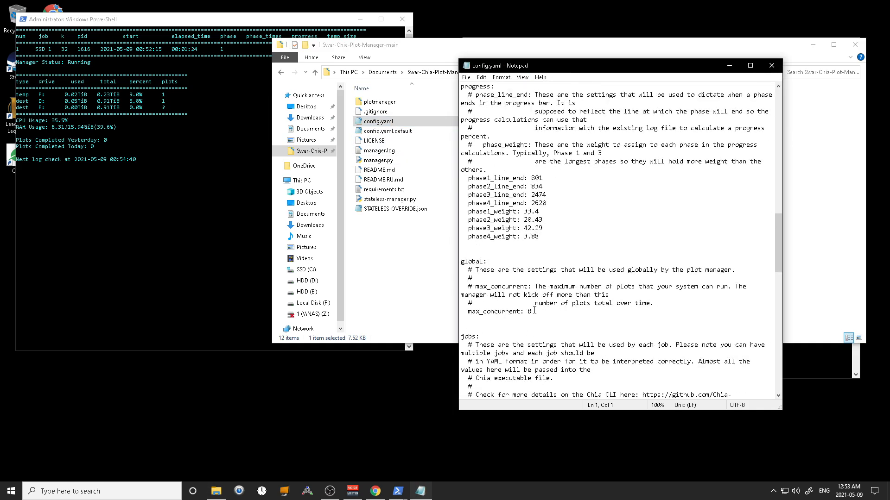
pyautogui.scroll(-11, 534, 310)
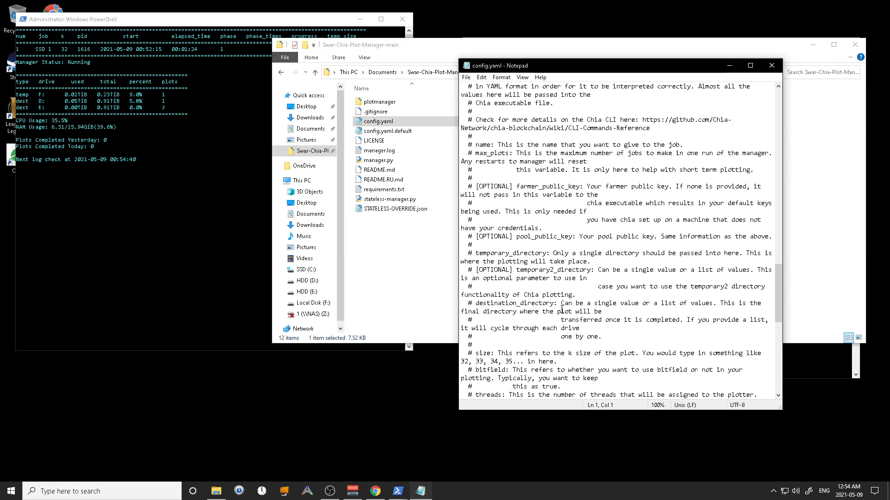
pyautogui.scroll(9, 562, 310)
pyautogui.doubleClick(529, 262)
pyautogui.write('10')
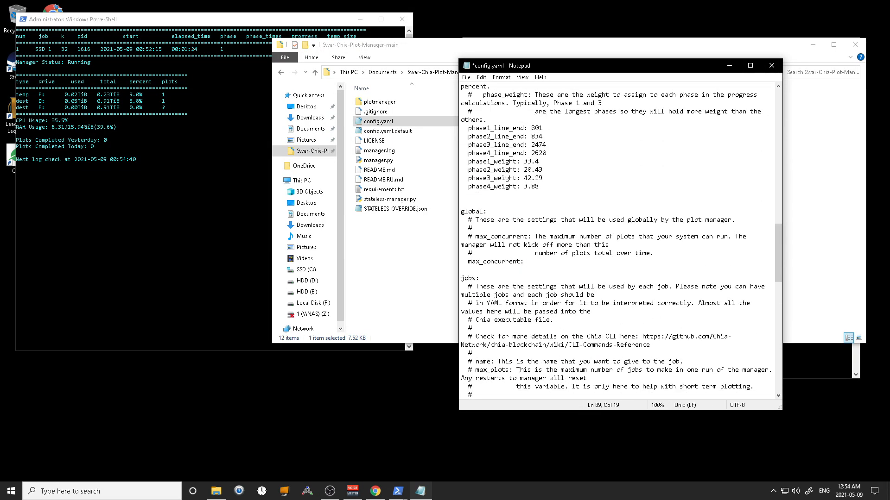
# Save config.yaml and close Notepad
pyautogui.click(465, 77)
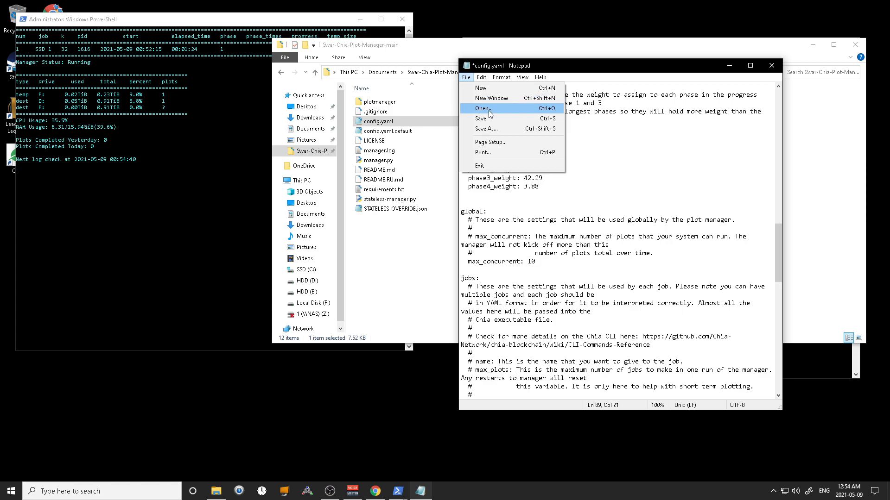
pyautogui.click(492, 121)
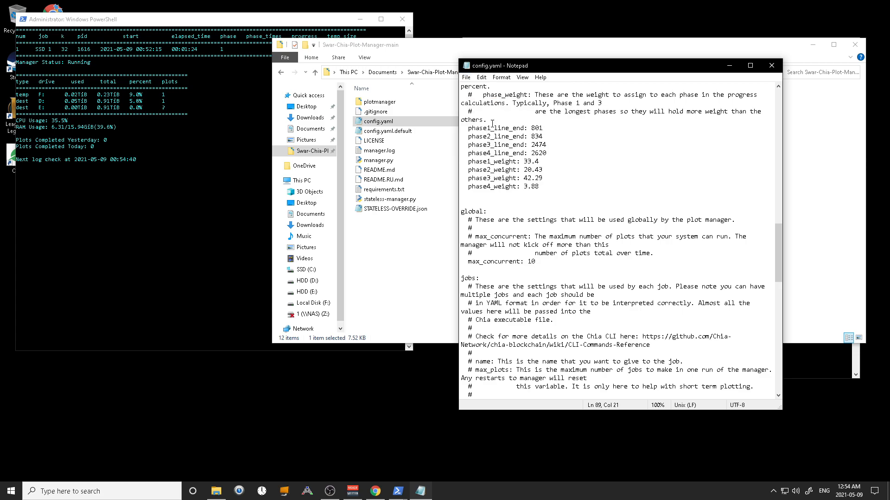
pyautogui.click(771, 66)
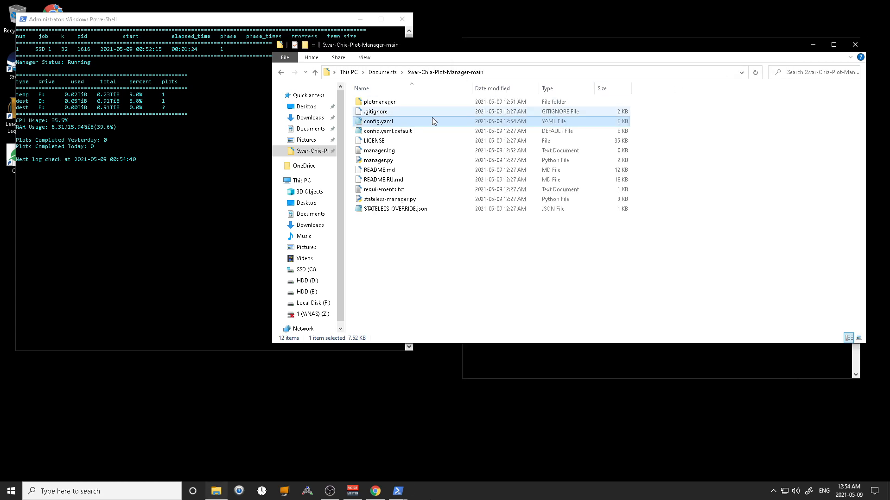
# Change the second PowerShell window to the Swar-Chia-Plot-Manager-main directory in Documents with cd
pyautogui.click(236, 143)
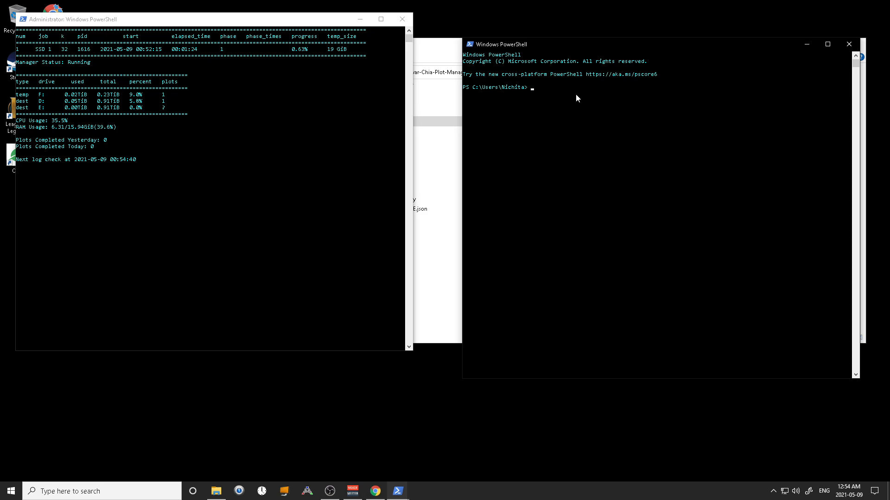
pyautogui.press('Up')
pyautogui.press('Up')
pyautogui.press('Up')
pyautogui.press('Down')
pyautogui.press('Return')
# Run "python manager.py restart" in the second PowerShell window to apply the edited configuration
pyautogui.press('Up')
pyautogui.press('Up')
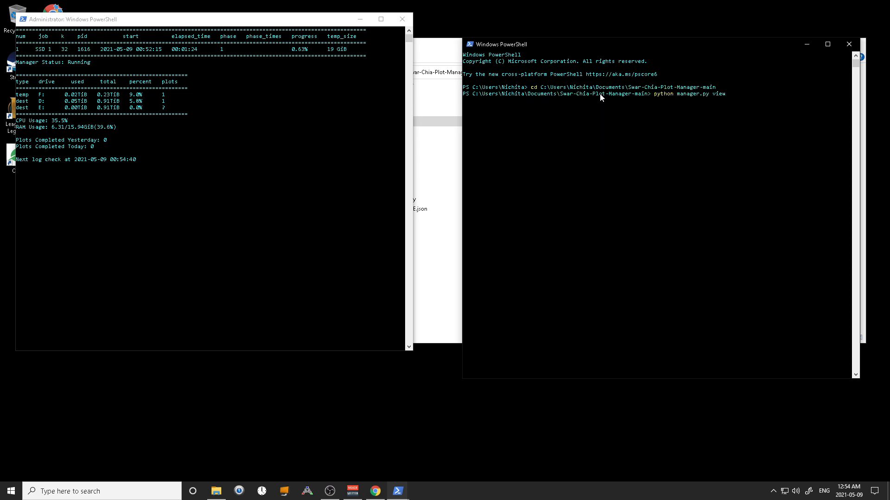
pyautogui.press('BackSpace')
pyautogui.press('BackSpace')
pyautogui.press('BackSpace')
pyautogui.write('restar')
pyautogui.press('Return')
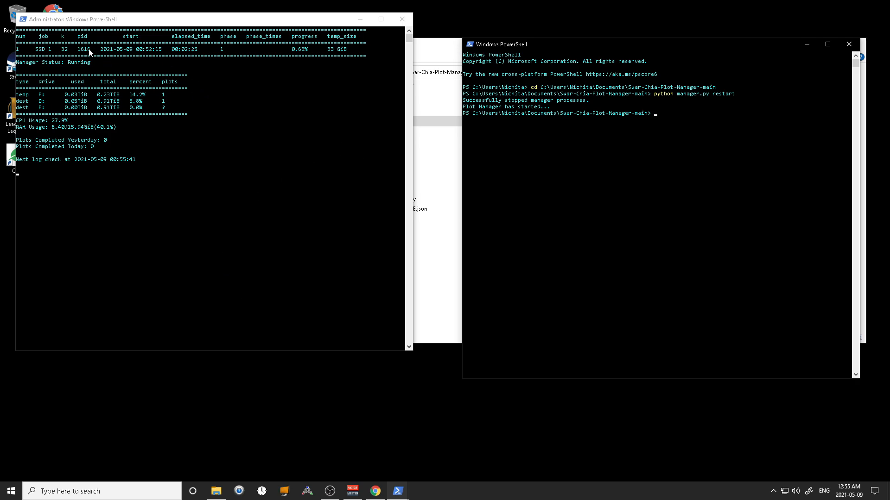
# Enlarge the text in both PowerShell windows and reposition the plot manager view window so its job table is readable
pyautogui.moveTo(137, 22); pyautogui.dragTo(316, 35)
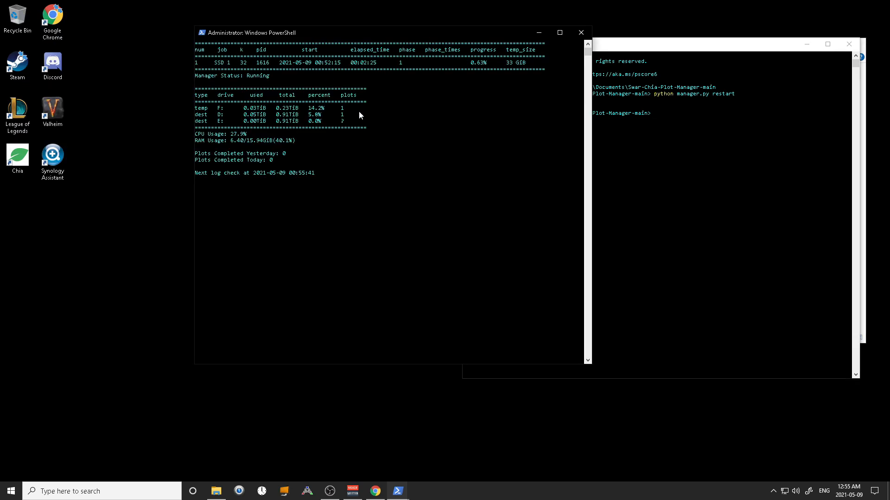
pyautogui.moveTo(398, 32); pyautogui.dragTo(287, 37)
pyautogui.click(323, 127)
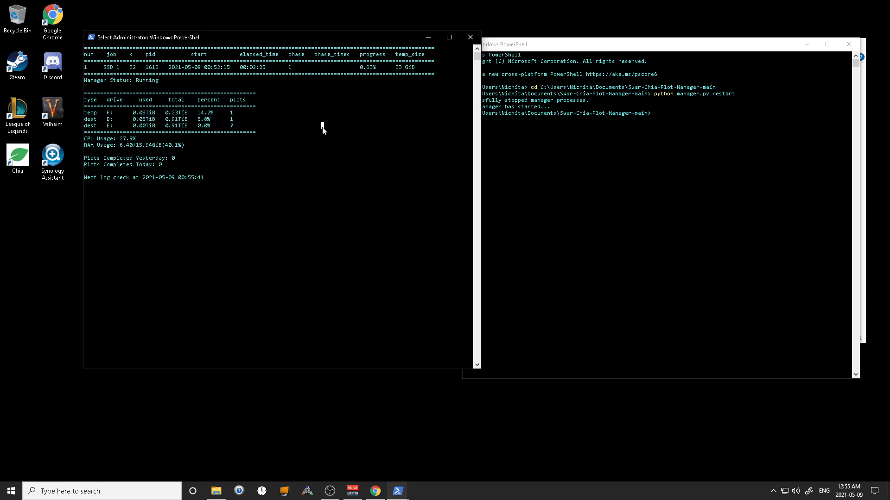
pyautogui.scroll(5, 314, 144)
pyautogui.moveTo(288, 41); pyautogui.dragTo(252, 29)
pyautogui.click(635, 132)
pyautogui.scroll(3, 643, 165)
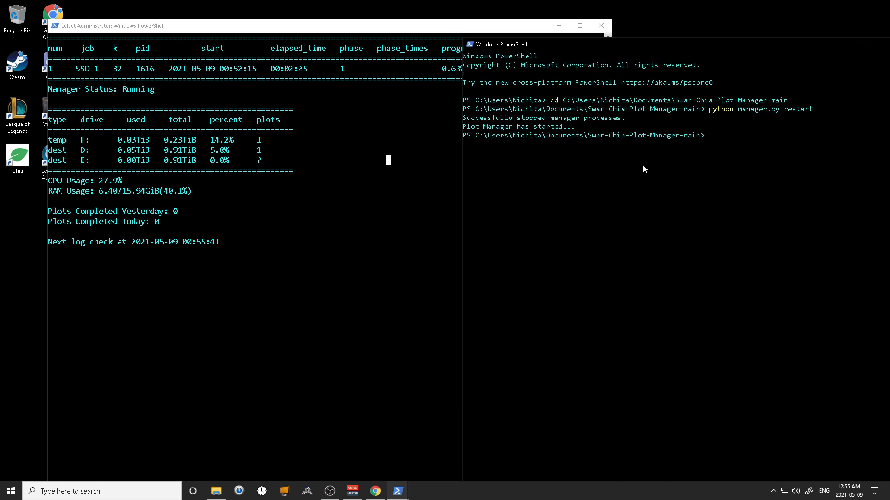
pyautogui.moveTo(420, 27); pyautogui.dragTo(387, 28)
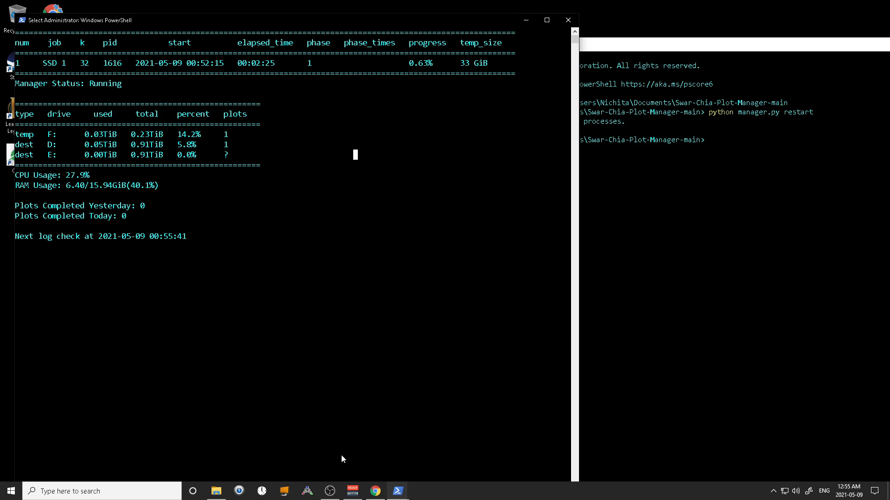
# Open Task Manager, move it up beside the job table, and add the PID column to the process list
pyautogui.click(397, 307)
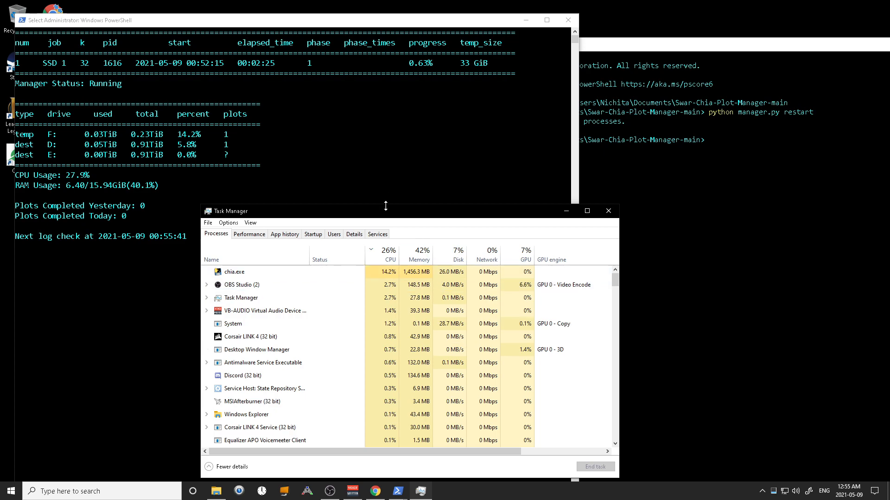
pyautogui.moveTo(498, 218); pyautogui.dragTo(529, 91)
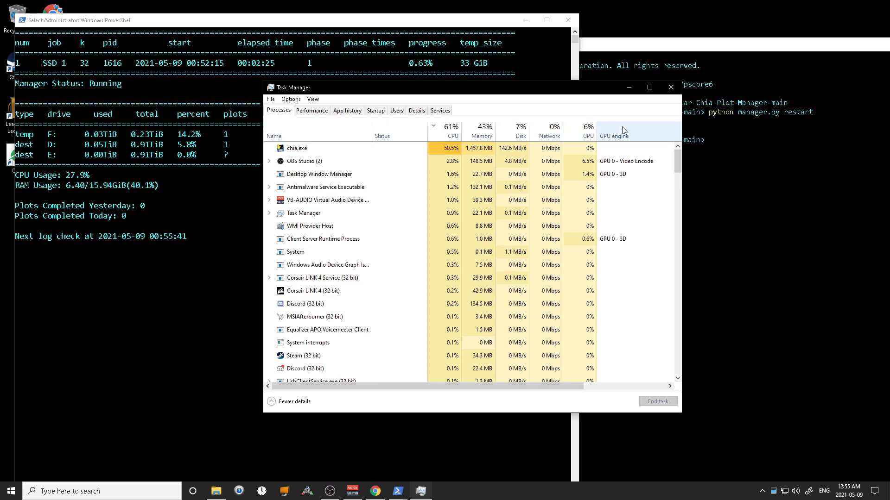
pyautogui.rightClick(366, 135)
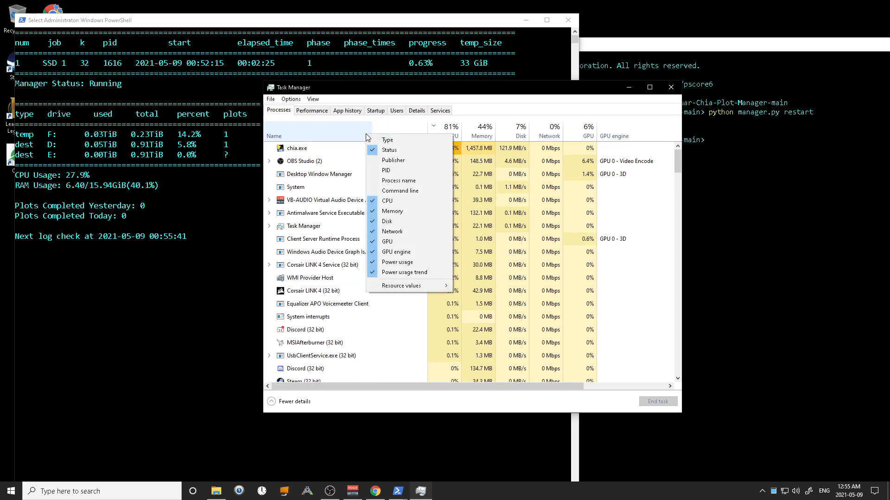
pyautogui.click(405, 171)
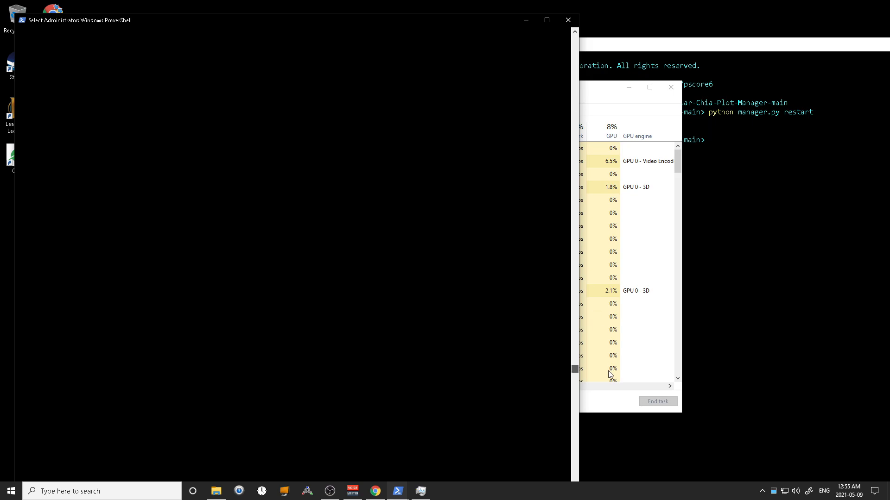
# Close the plot manager view window and move the remaining PowerShell window toward the middle of the desktop
pyautogui.click(570, 19)
pyautogui.moveTo(639, 47); pyautogui.dragTo(327, 18)
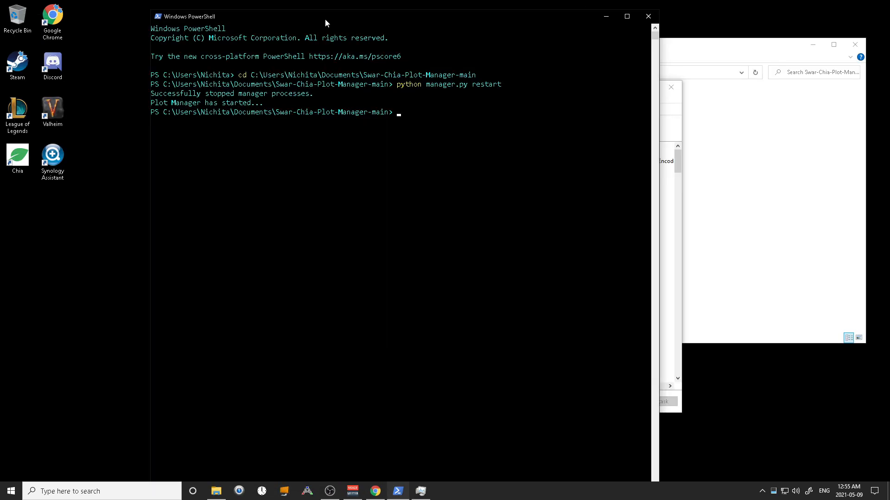
# Run "python manager.py view" in PowerShell and move Task Manager clear of the job table
pyautogui.press('Up')
pyautogui.press('Up')
pyautogui.press('Up')
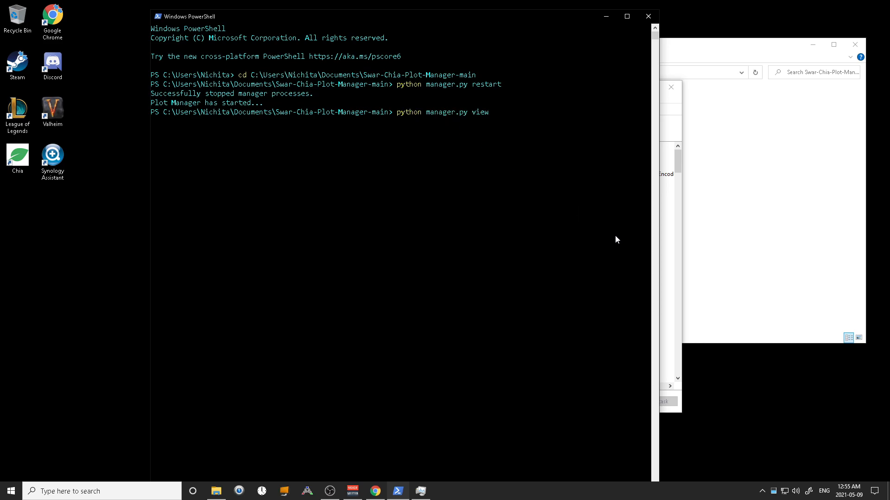
pyautogui.press('Return')
pyautogui.click(665, 253)
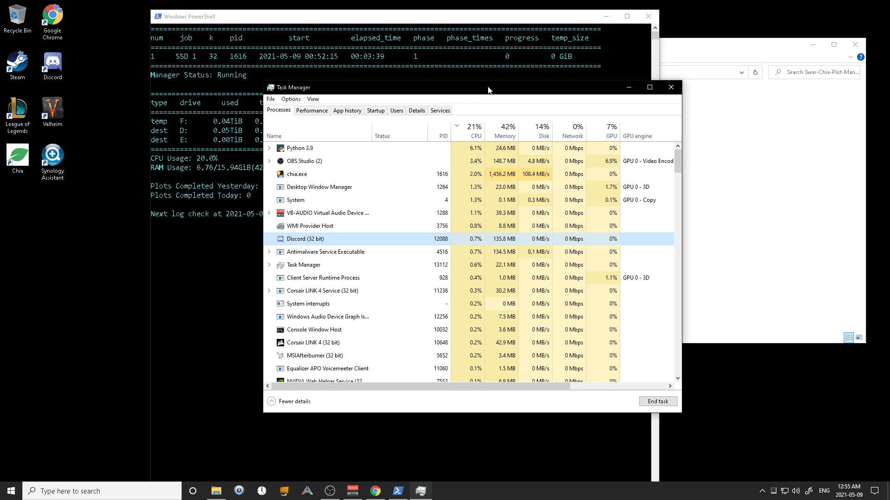
pyautogui.moveTo(491, 90); pyautogui.dragTo(607, 87)
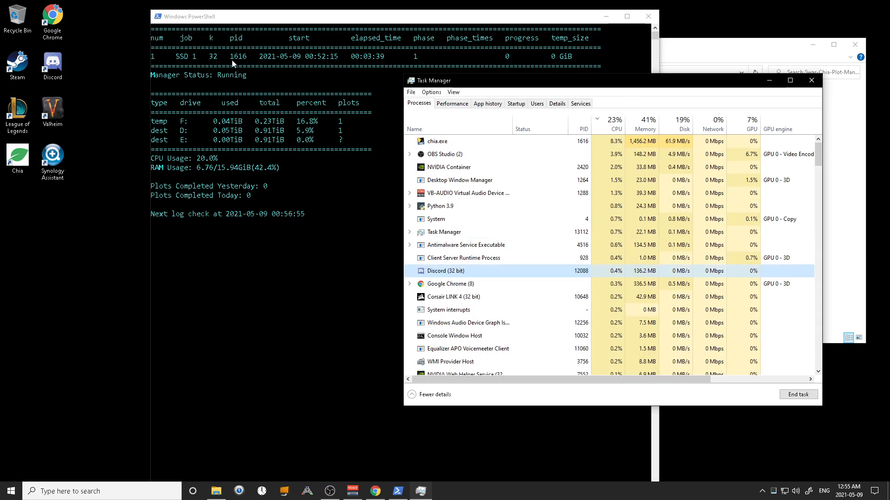
# End the chia.exe process whose PID matches the SSD 1 job, and check the system clock against the next log check time
pyautogui.click(584, 146)
pyautogui.rightClick(586, 143)
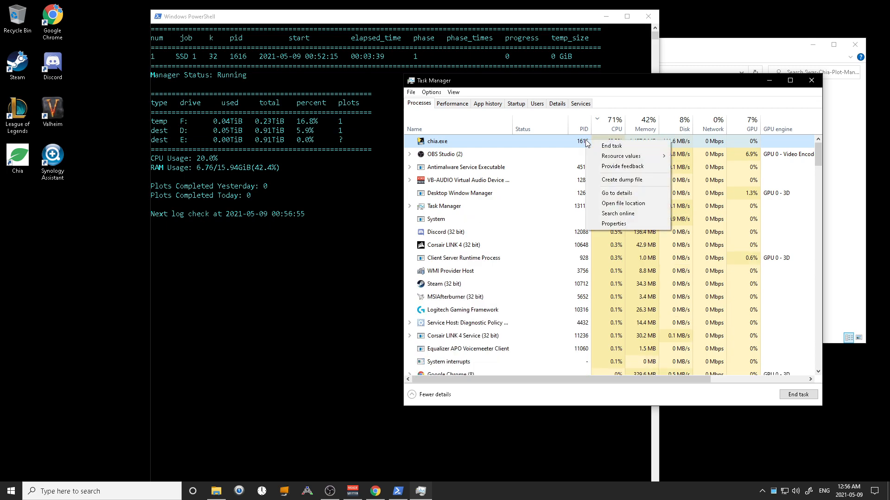
pyautogui.click(573, 144)
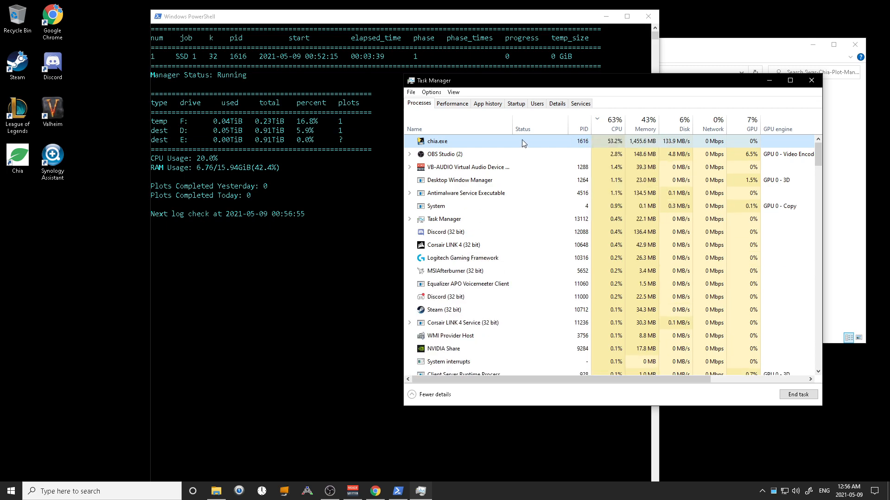
pyautogui.rightClick(459, 142)
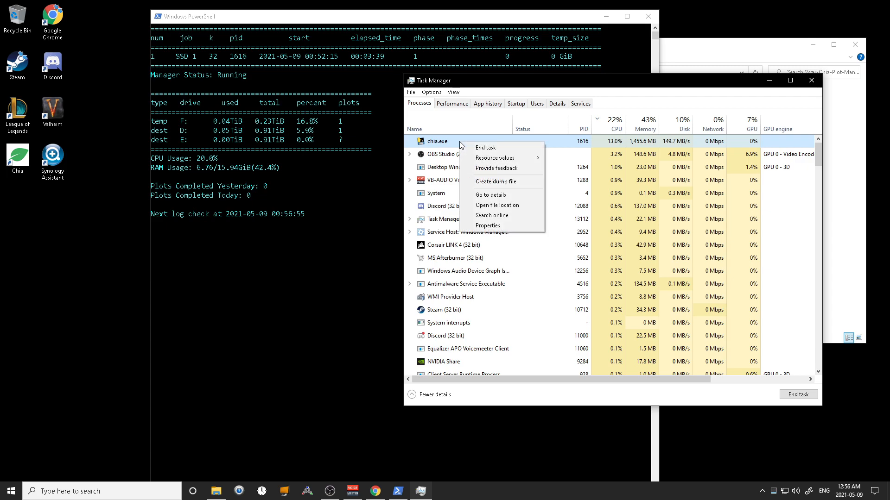
pyautogui.click(493, 149)
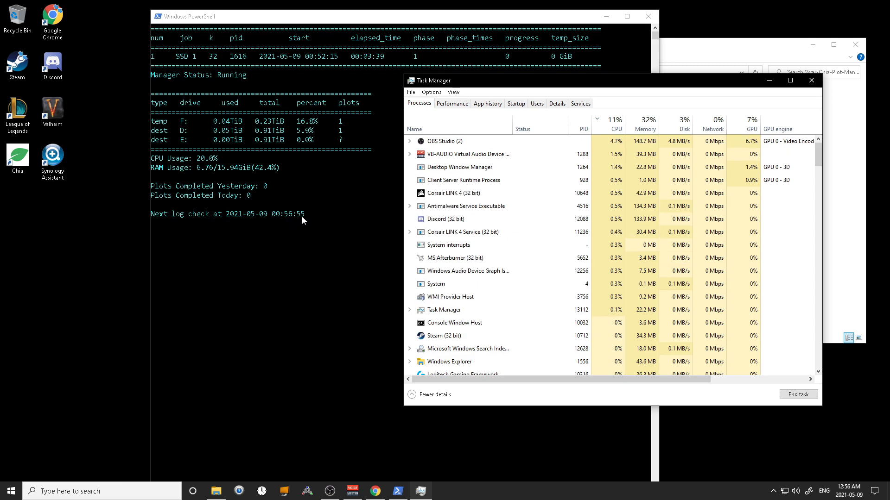
pyautogui.click(849, 491)
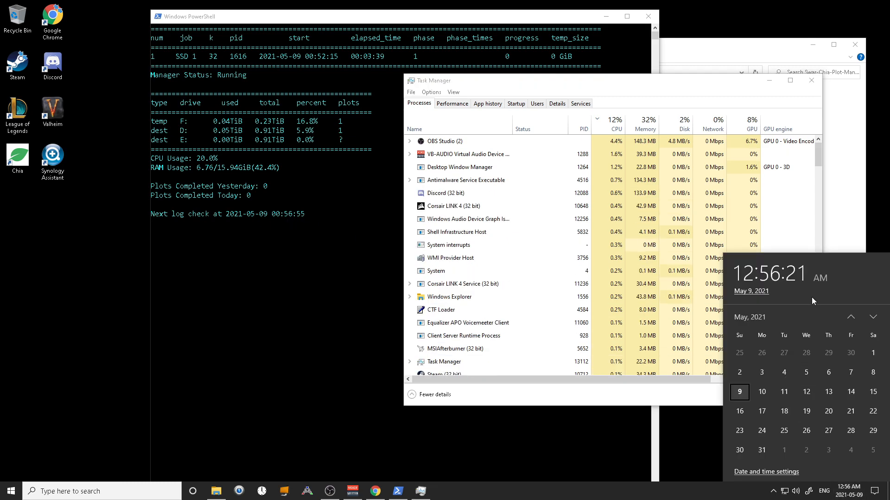
pyautogui.click(378, 251)
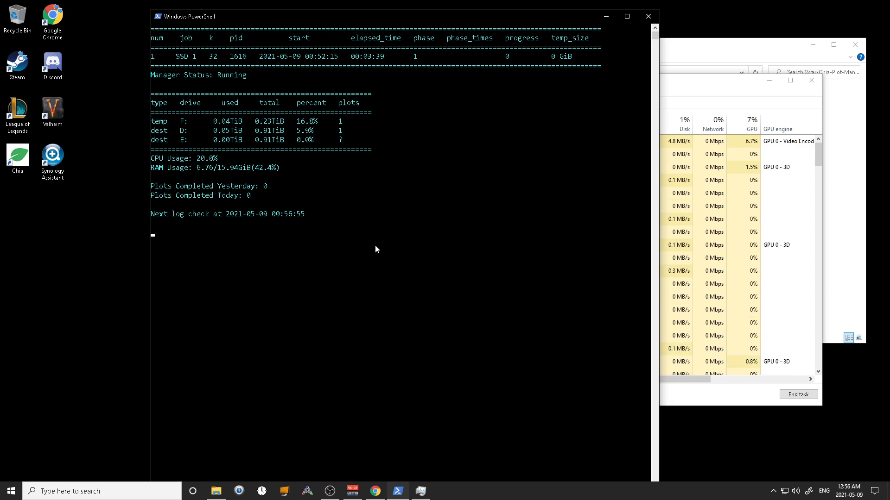
# Open Local Disk (F:) in File Explorer and look at the temporary plot files left by the stopped job
pyautogui.click(216, 491)
pyautogui.click(306, 180)
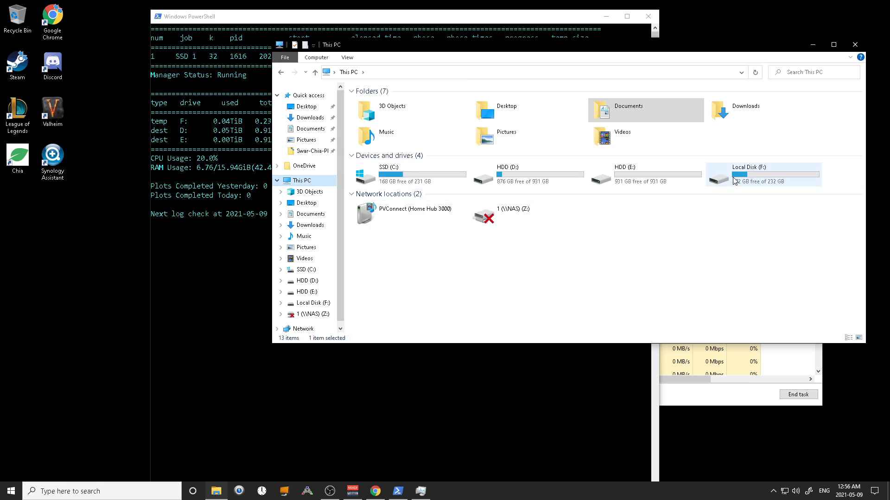
pyautogui.doubleClick(734, 181)
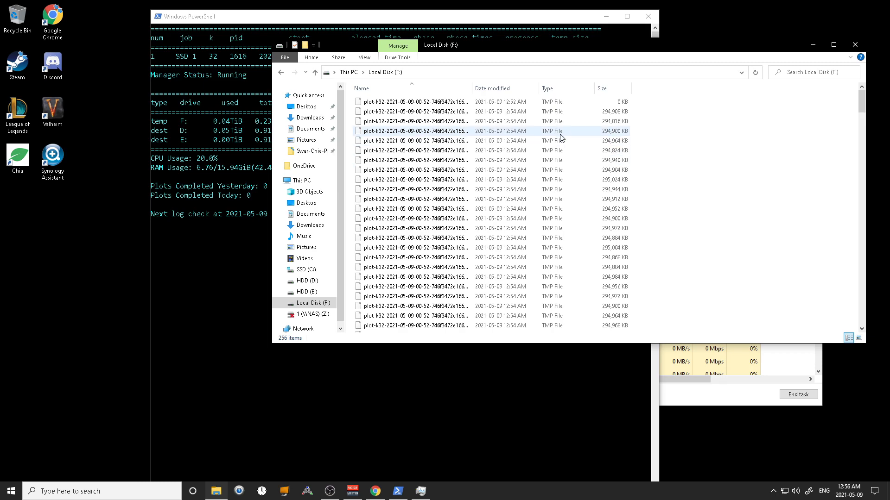
pyautogui.click(281, 73)
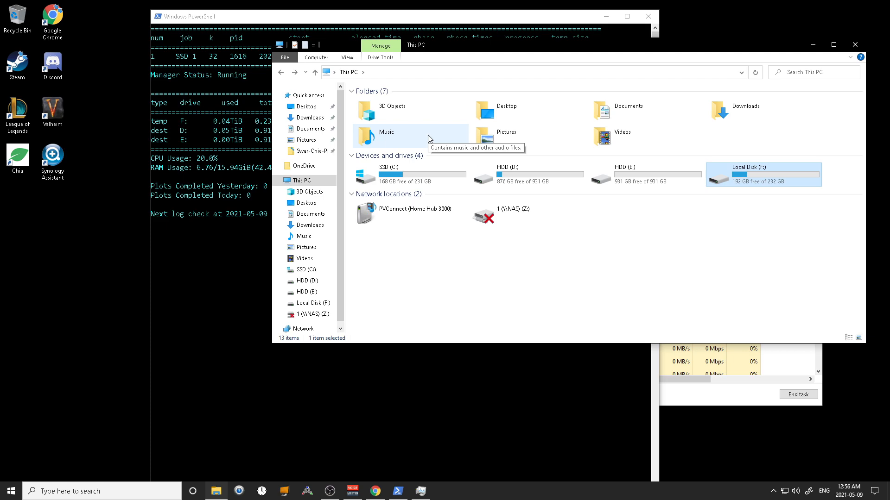
pyautogui.doubleClick(749, 181)
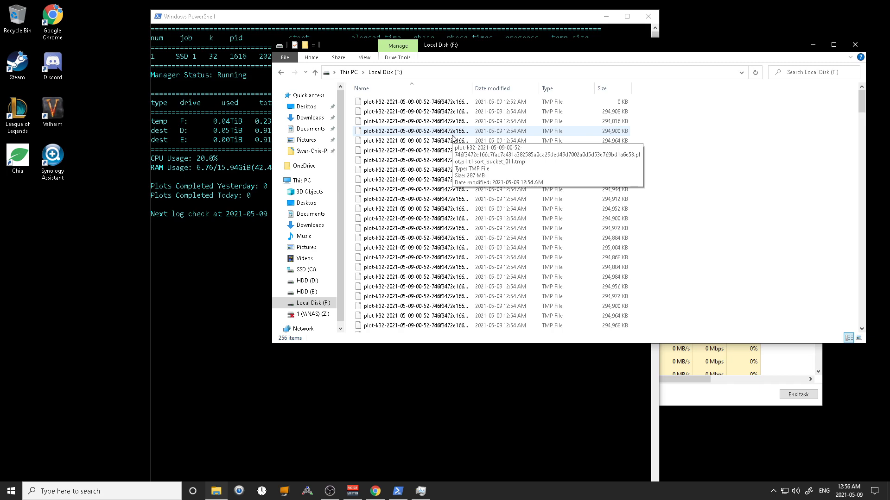
pyautogui.scroll(-7, 451, 137)
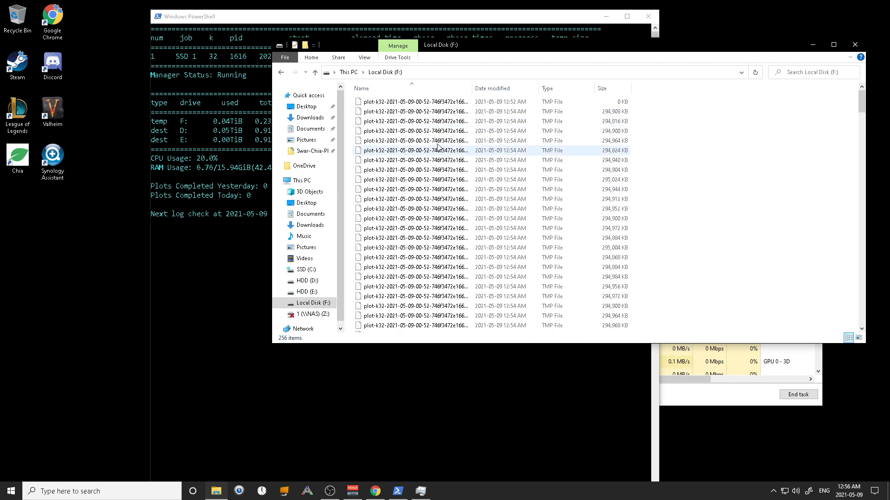
pyautogui.scroll(-6, 439, 194)
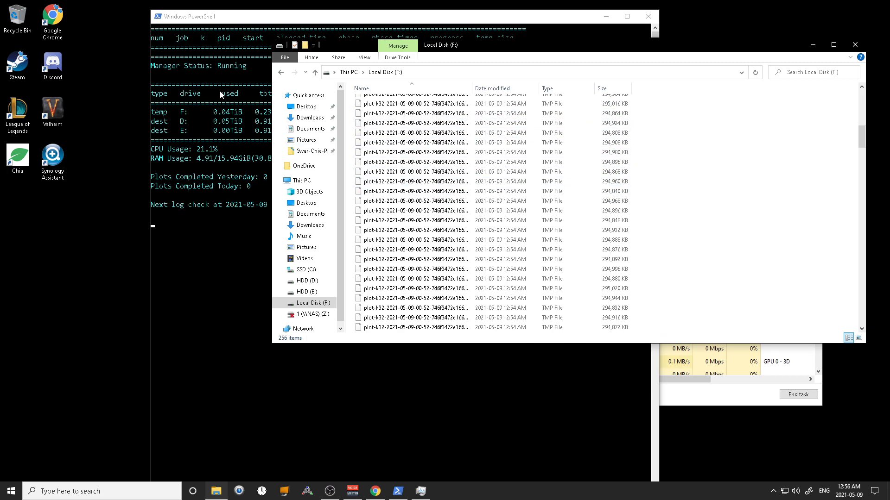
pyautogui.click(282, 73)
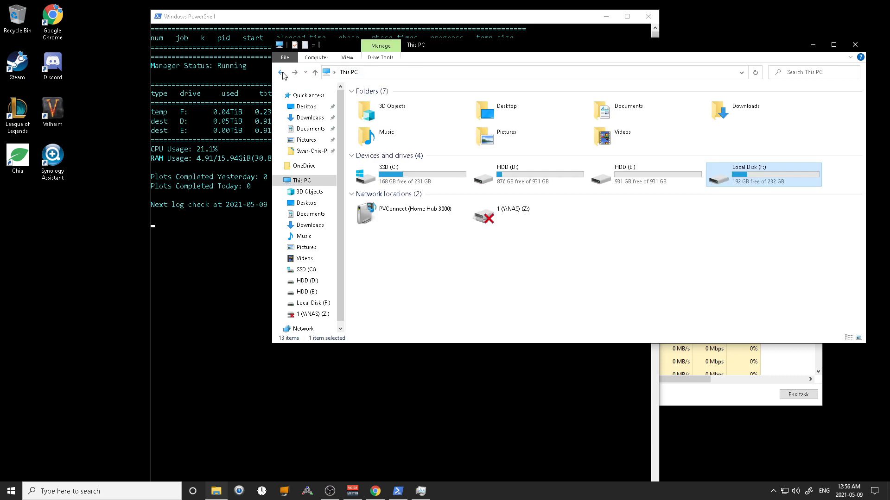
# Reopen Local Disk (F:) and examine the sizes and modification times of its TMP files through the whole list
pyautogui.doubleClick(764, 176)
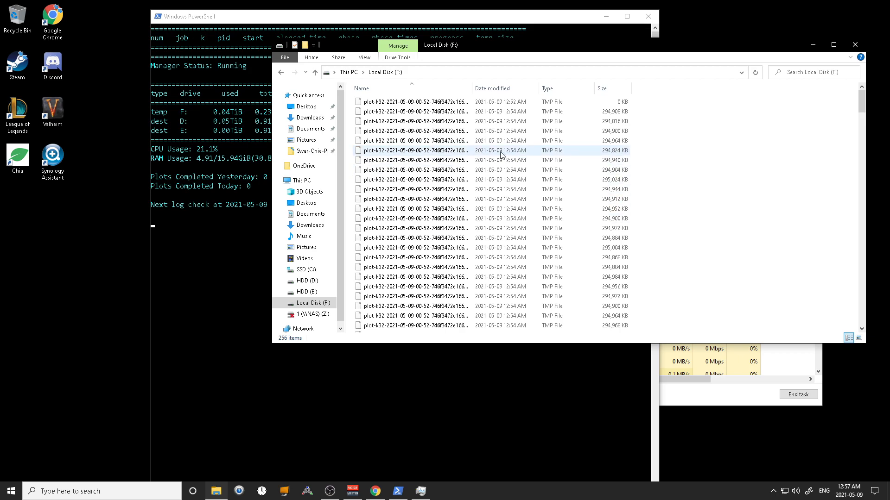
pyautogui.scroll(-3, 590, 216)
pyautogui.scroll(-20, 590, 216)
pyautogui.scroll(-20, 586, 216)
pyautogui.scroll(-12, 577, 217)
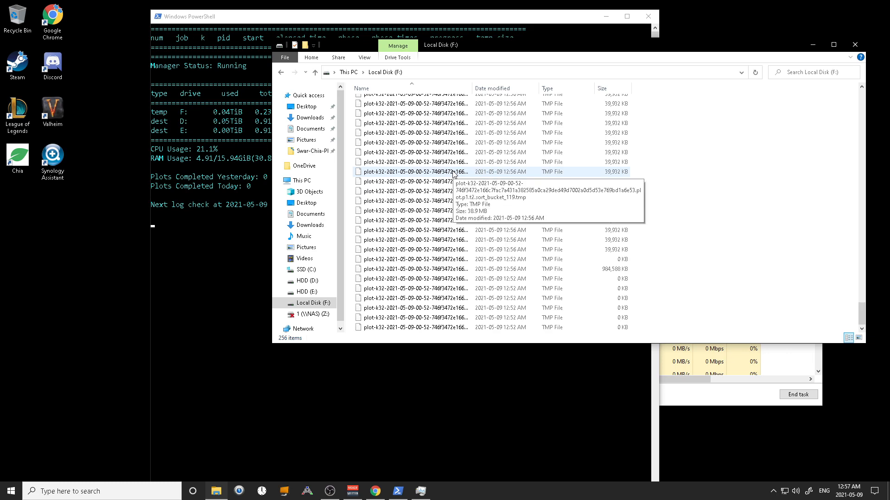
pyautogui.scroll(10, 454, 174)
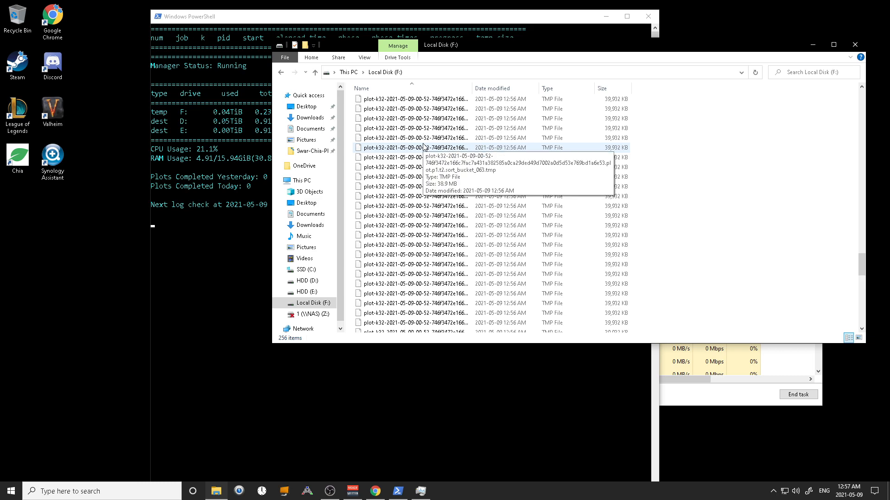
pyautogui.scroll(12, 461, 191)
pyautogui.scroll(12, 461, 192)
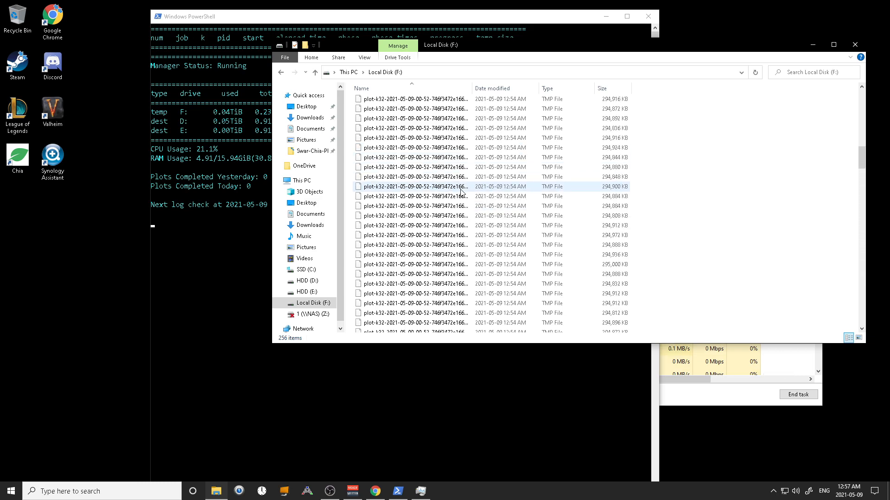
pyautogui.scroll(5, 461, 192)
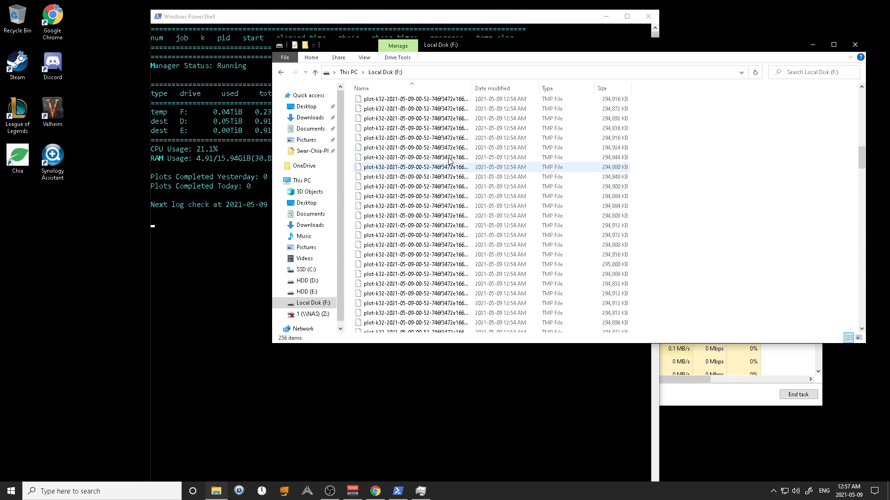
# Permanently delete all the temporary plot files on Local Disk (F:)
pyautogui.click(281, 73)
pyautogui.doubleClick(738, 181)
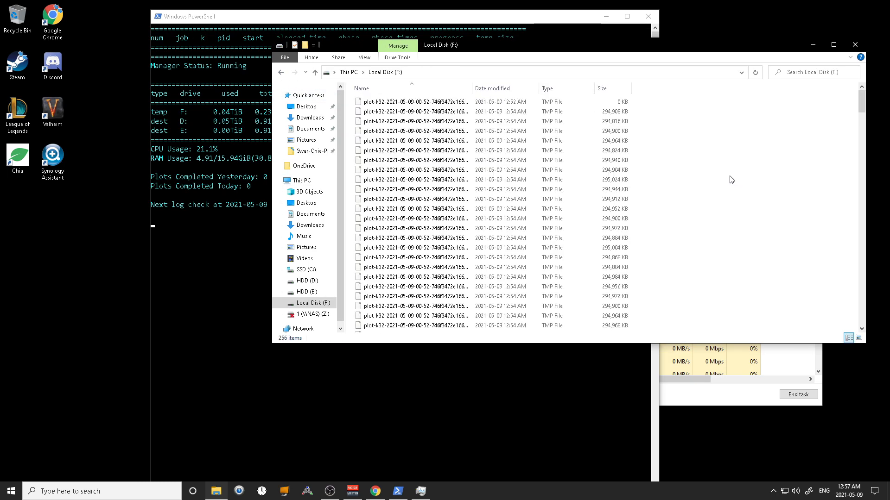
pyautogui.hotkey('ctrl', 'a')
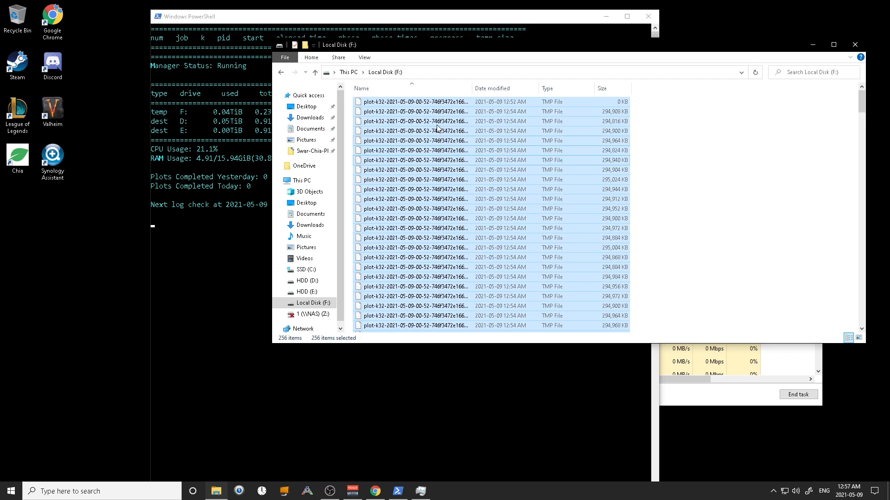
pyautogui.rightClick(455, 155)
pyautogui.click(482, 276)
pyautogui.click(499, 254)
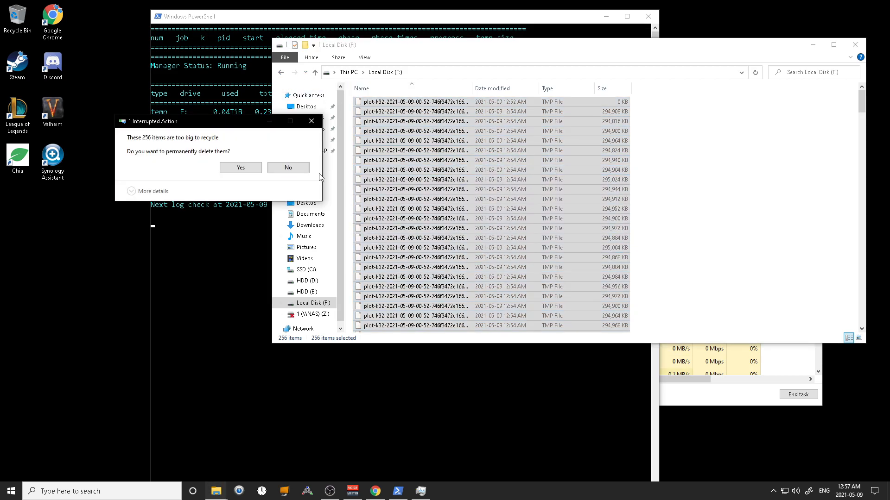
pyautogui.click(250, 171)
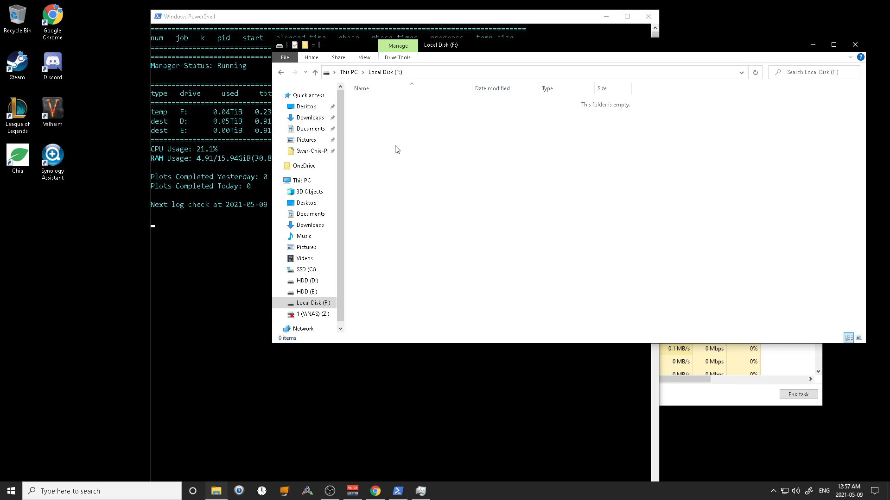
# Reopen Local Disk (F:) from This PC to check its contents and the drive's free space
pyautogui.click(96, 38)
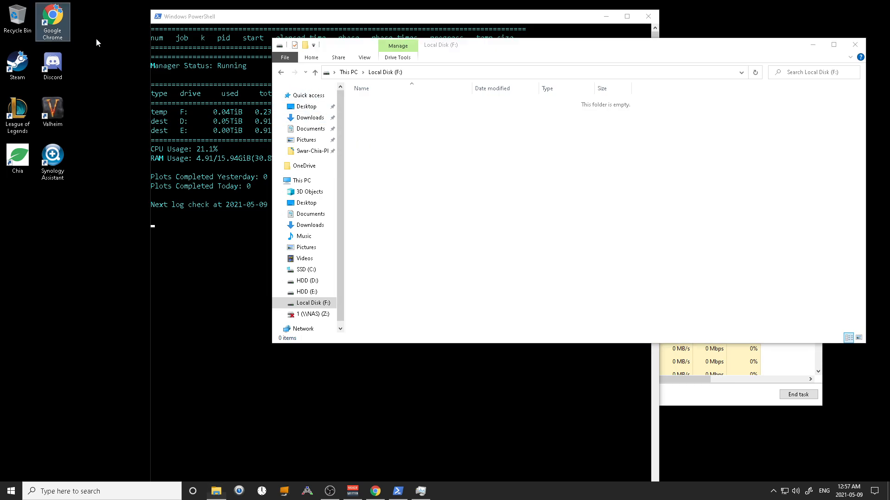
pyautogui.click(300, 180)
pyautogui.click(782, 171)
pyautogui.doubleClick(774, 175)
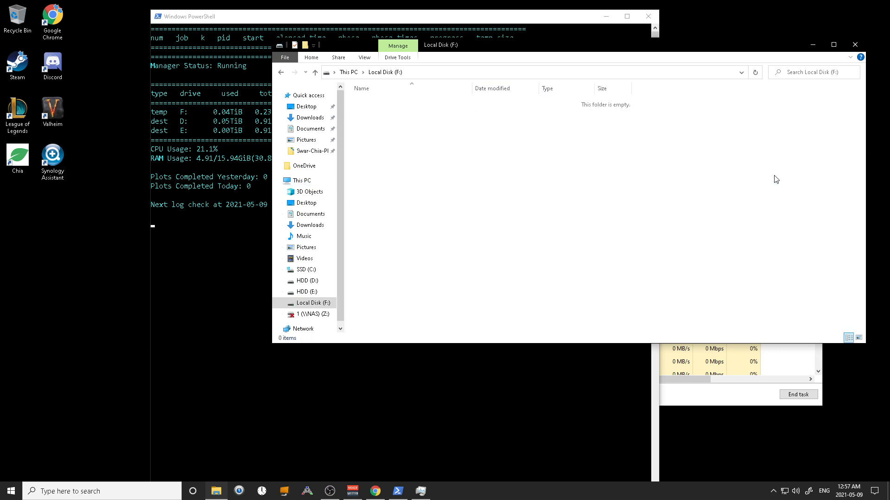
pyautogui.click(279, 74)
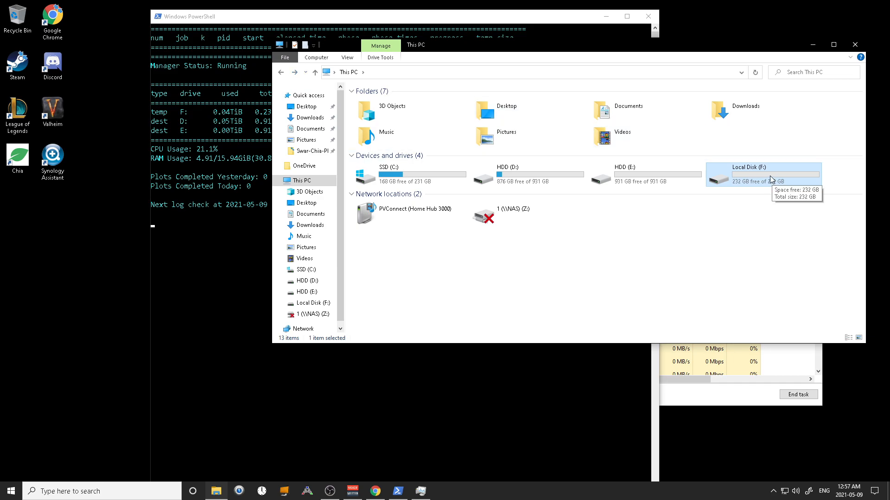
pyautogui.rightClick(772, 181)
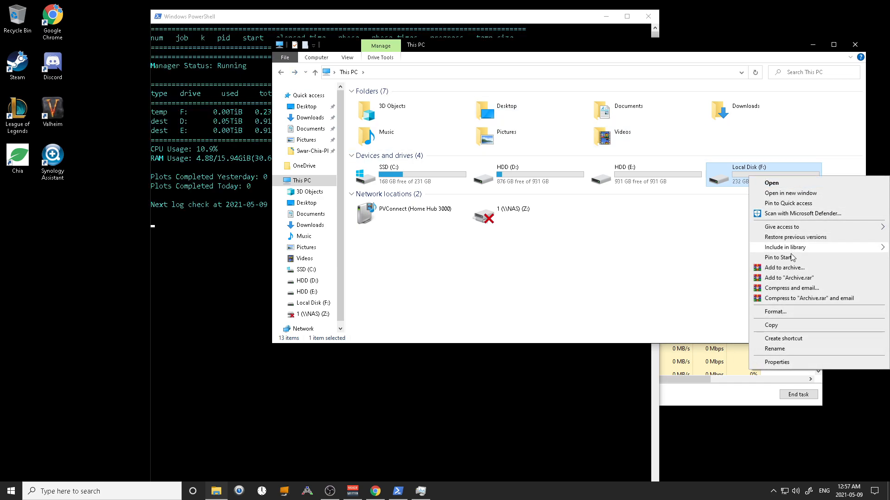
pyautogui.click(792, 317)
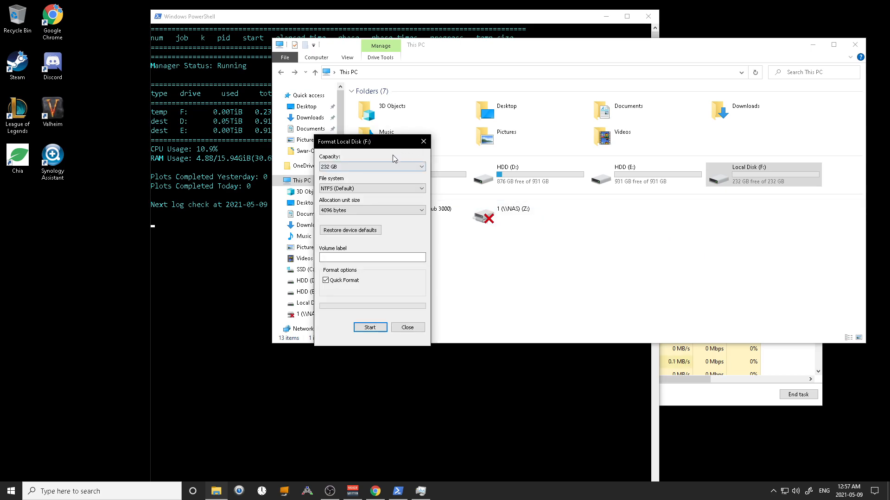
pyautogui.click(423, 142)
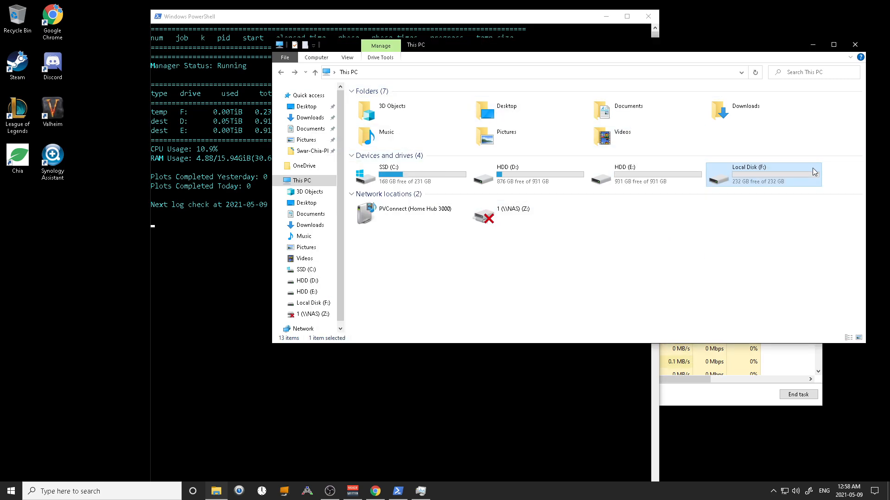
# Close the File Explorer window and open Google Chrome in a maximized window
pyautogui.moveTo(607, 52); pyautogui.dragTo(508, 57)
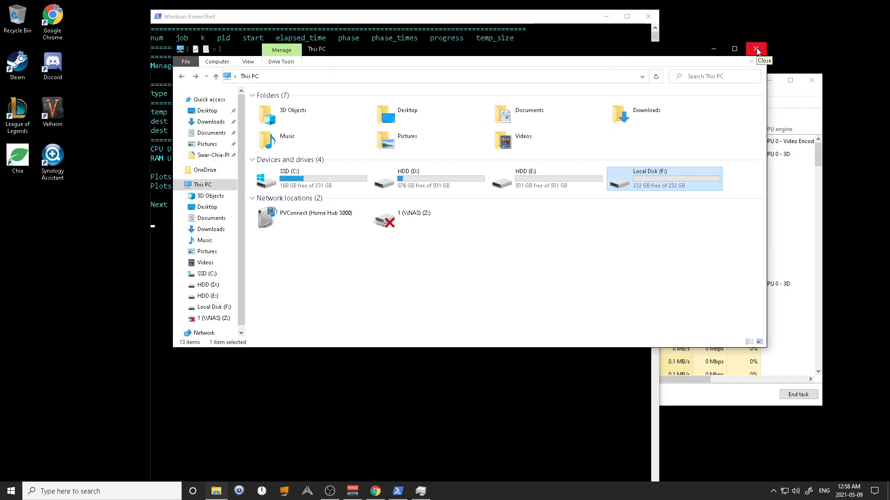
pyautogui.click(756, 49)
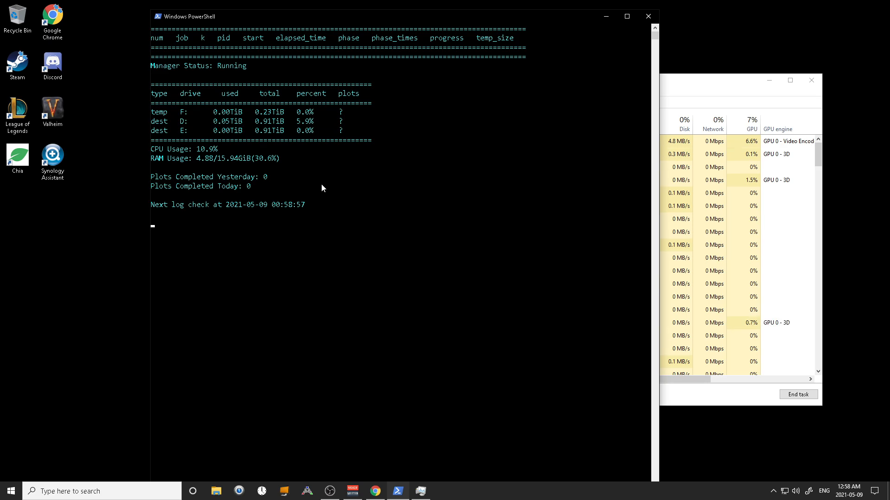
pyautogui.doubleClick(52, 18)
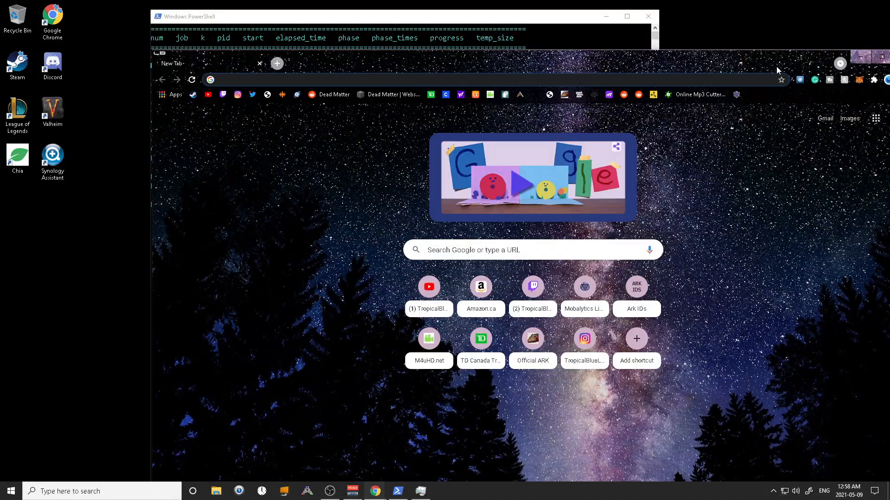
pyautogui.click(883, 59)
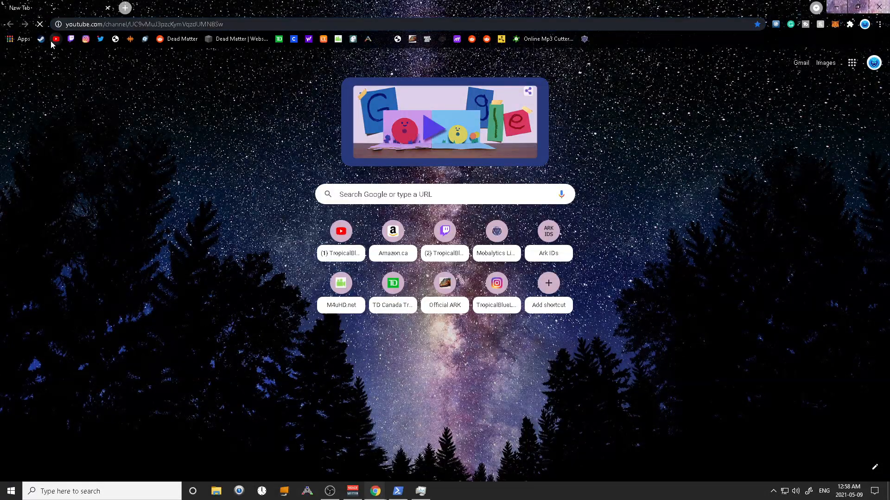
# Open the NotAnotherTech Channel on YouTube, browse its home page uploads and open its complete list of videos
pyautogui.click(52, 40)
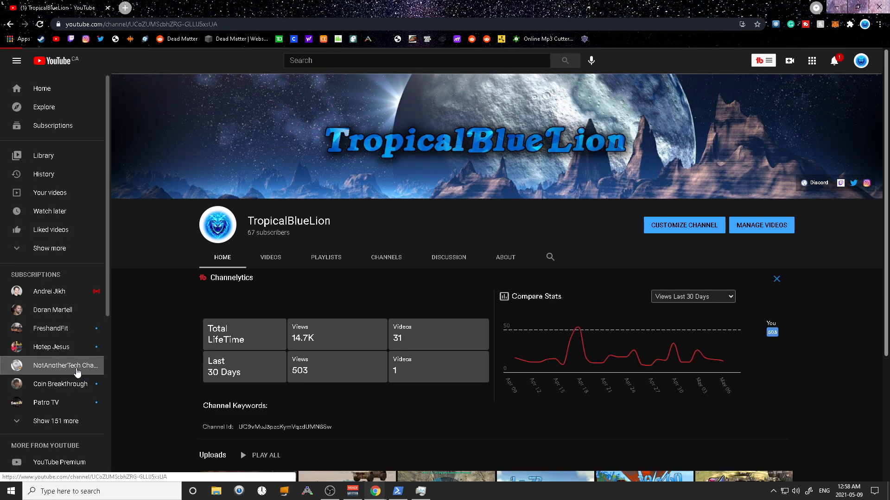
pyautogui.click(65, 366)
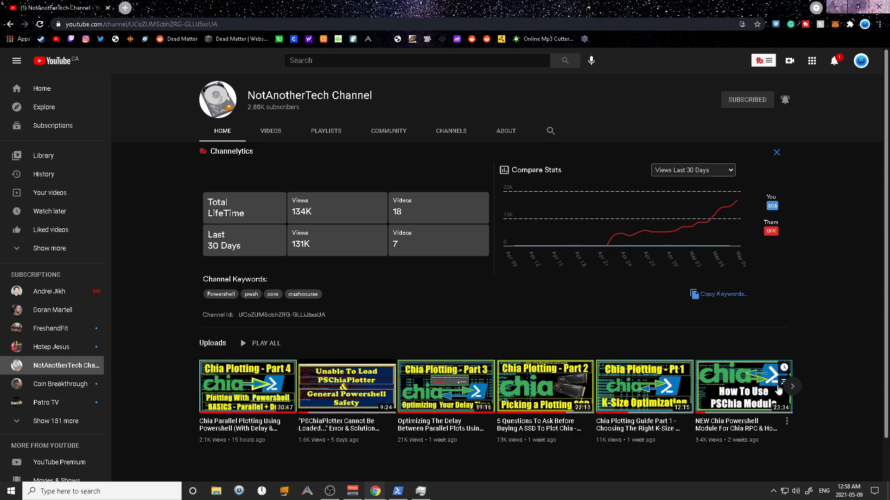
pyautogui.click(794, 388)
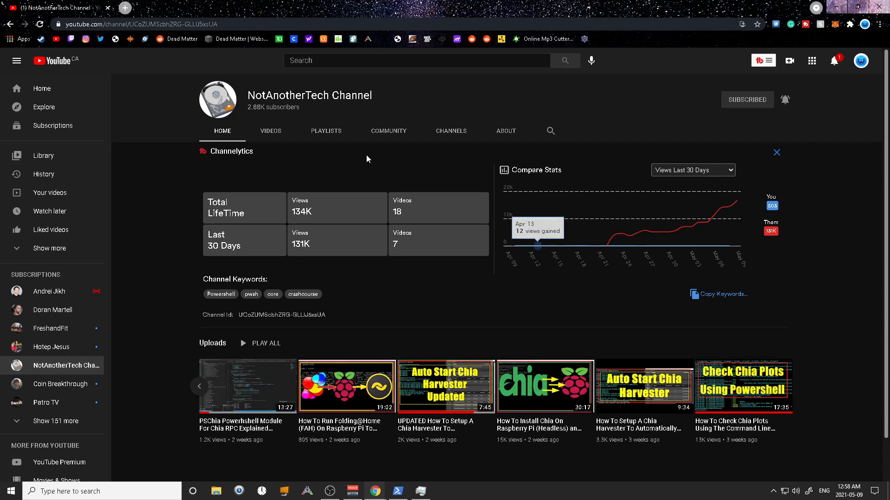
pyautogui.click(284, 134)
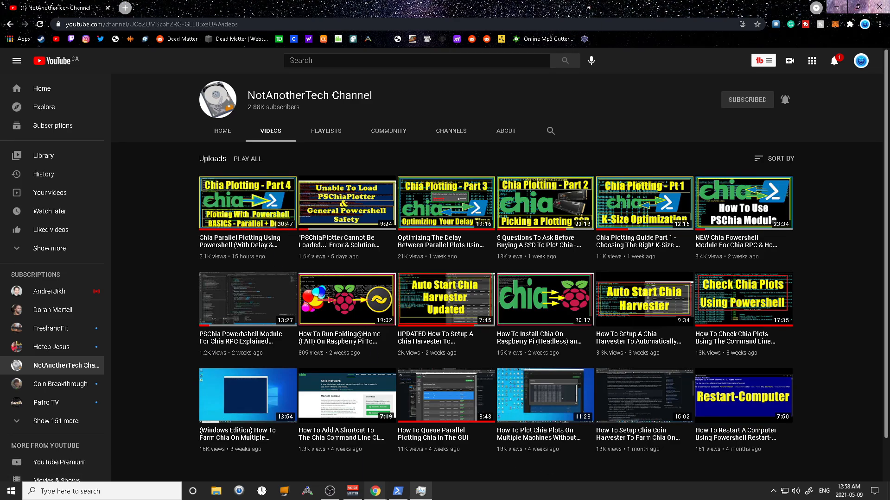
# Bring up the PowerShell window with the plot manager view and place it over the right half of the YouTube page
pyautogui.click(397, 491)
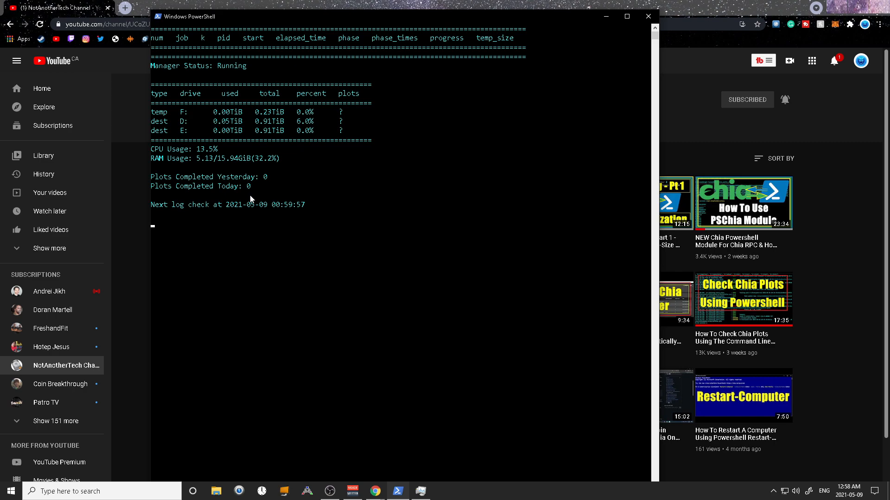
pyautogui.click(121, 212)
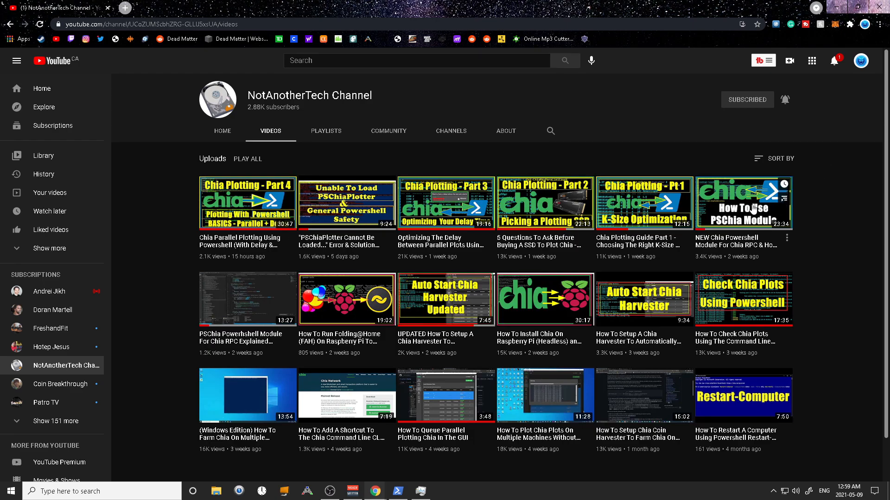
pyautogui.moveTo(398, 491)
pyautogui.click(398, 460)
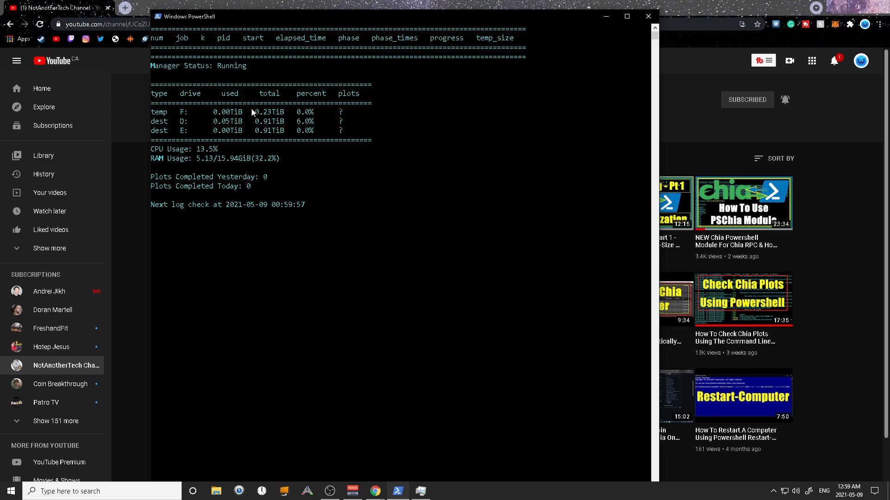
pyautogui.moveTo(400, 22); pyautogui.dragTo(589, 30)
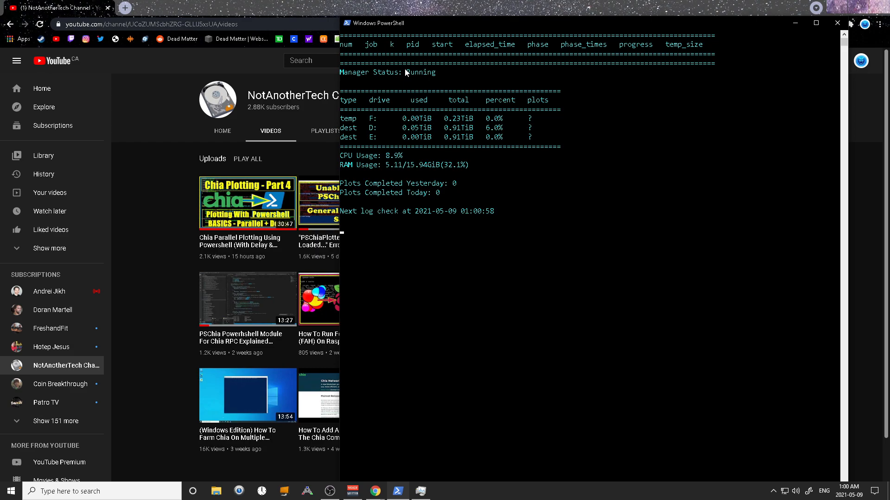
# Check the drives in This PC and open config.yaml from the Swar-Chia-Plot-Manager-main folder in a maximized Notepad window
pyautogui.click(217, 491)
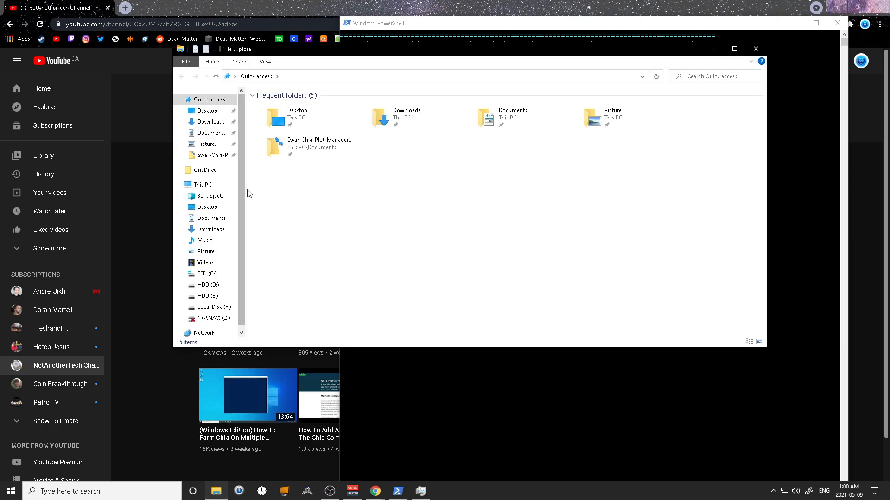
pyautogui.click(202, 185)
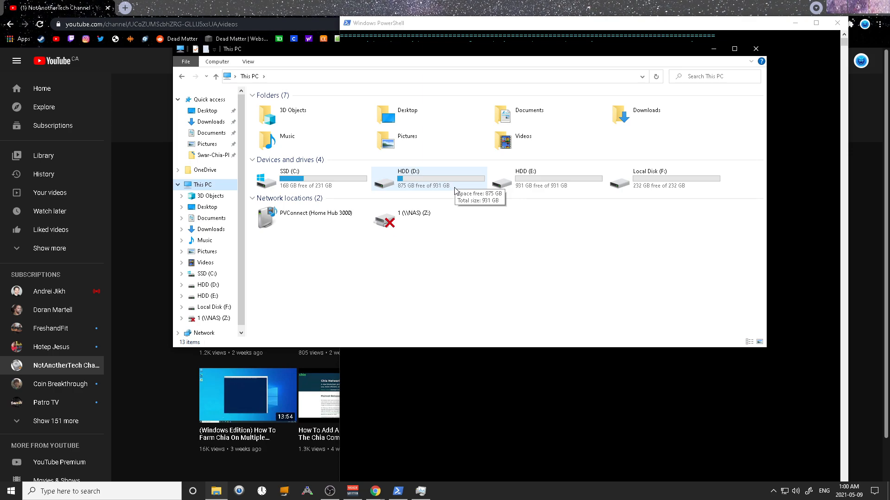
pyautogui.click(214, 156)
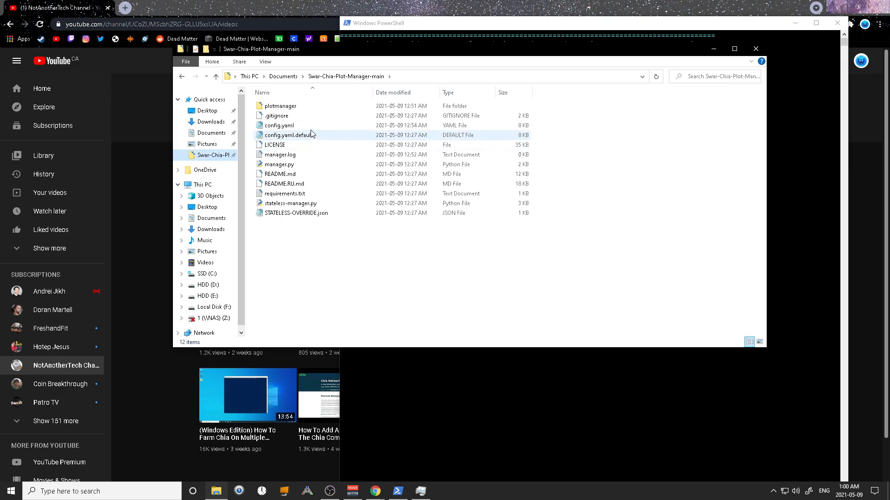
pyautogui.doubleClick(307, 125)
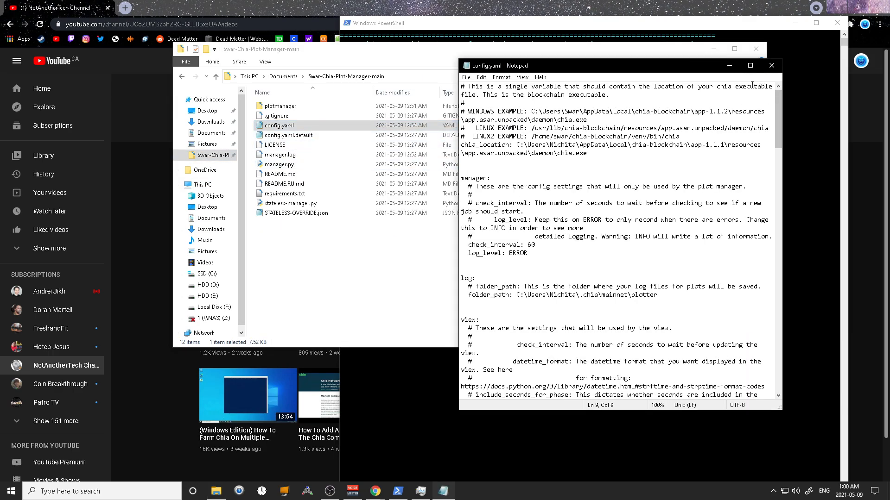
pyautogui.click(750, 66)
# Read through the manager, log, view and notifications settings in config.yaml at a reduced zoom level
pyautogui.scroll(5, 627, 165)
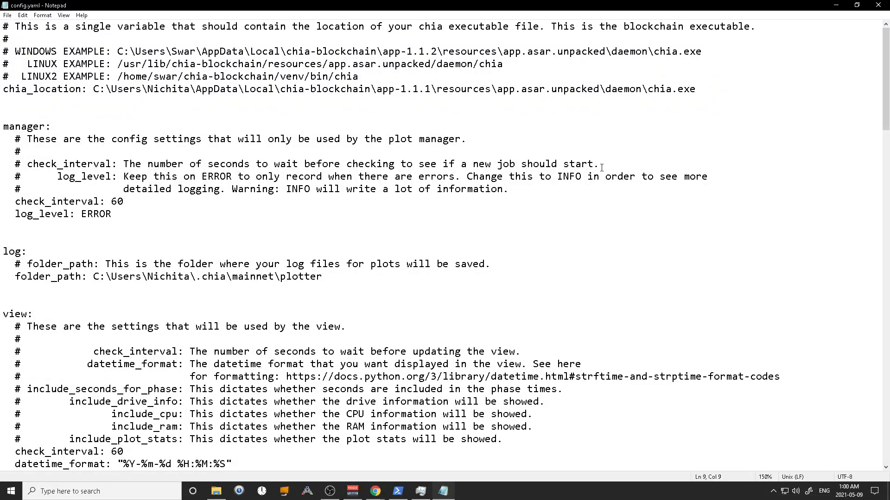
pyautogui.scroll(-3, 567, 165)
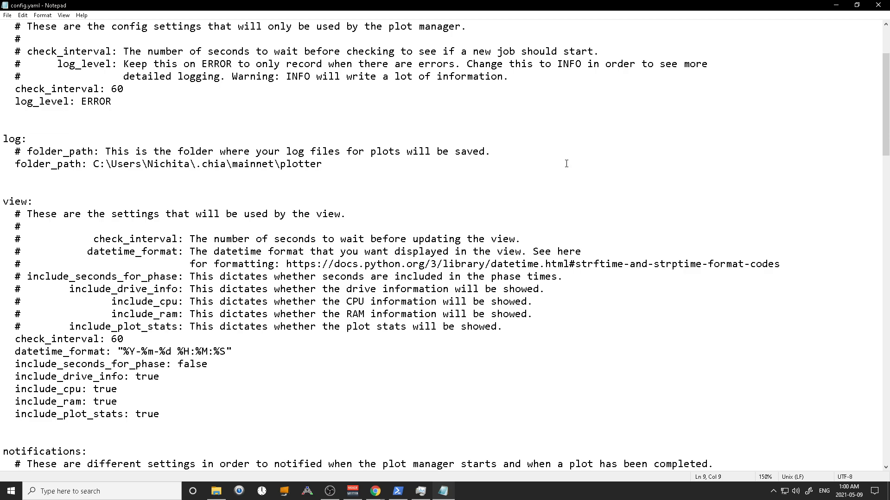
pyautogui.scroll(-10, 556, 159)
pyautogui.scroll(6, 557, 160)
pyautogui.scroll(-1, 556, 160)
pyautogui.scroll(-3, 556, 160)
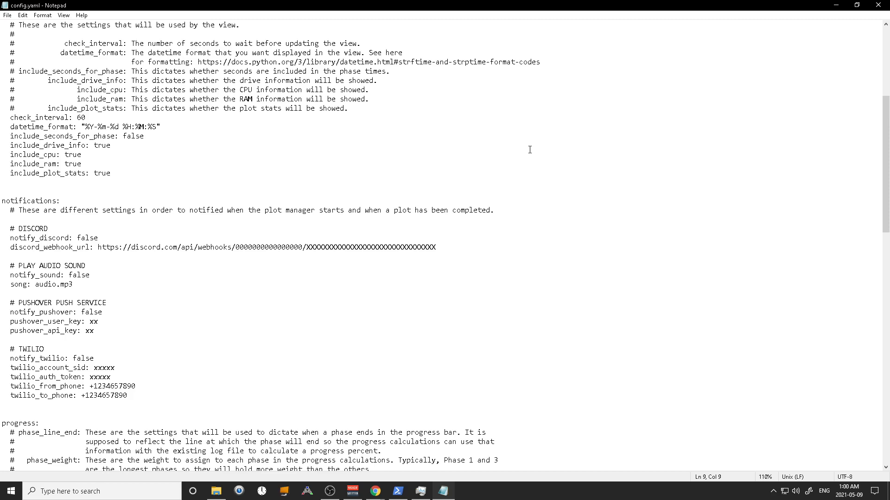
# Try to jump to a specific line in config.yaml and save the file
pyautogui.write('ger:g')
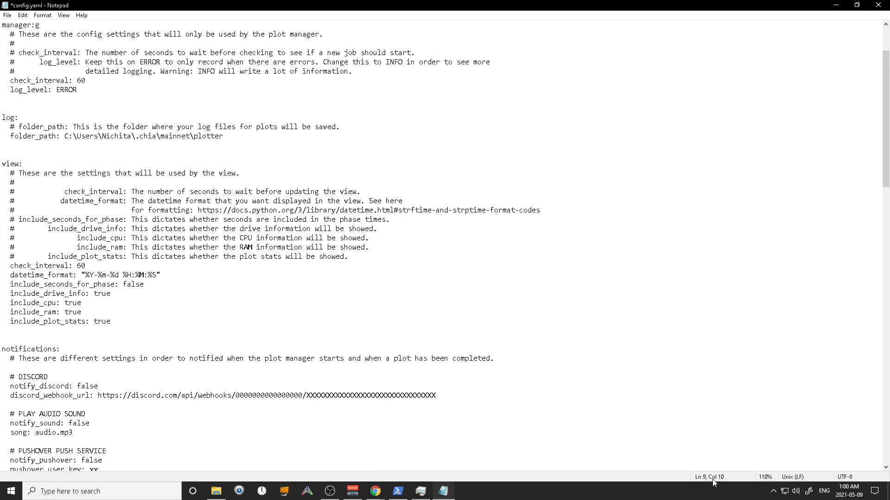
pyautogui.rightClick(569, 247)
pyautogui.click(539, 231)
pyautogui.write('G')
pyautogui.press('BackSpace')
pyautogui.click(22, 14)
pyautogui.moveTo(8, 15)
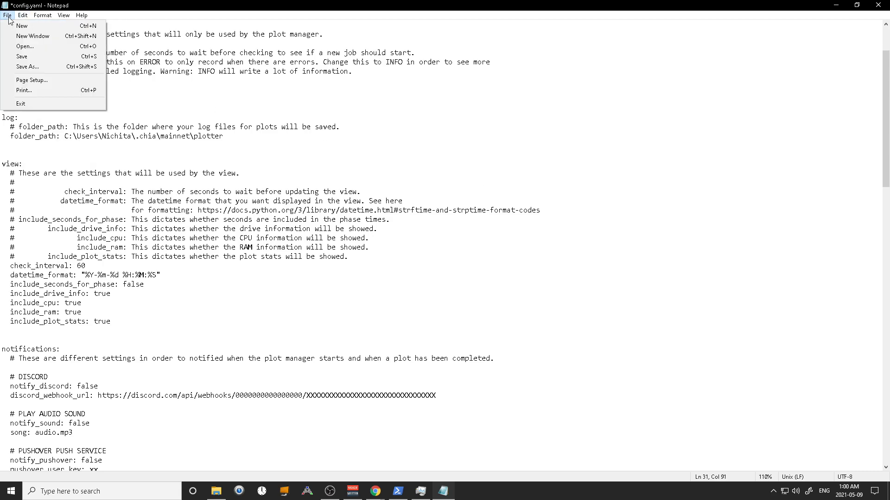
pyautogui.click(18, 57)
# Switch to Google Chrome and search for "how to check line" in a new tab
pyautogui.moveTo(373, 496)
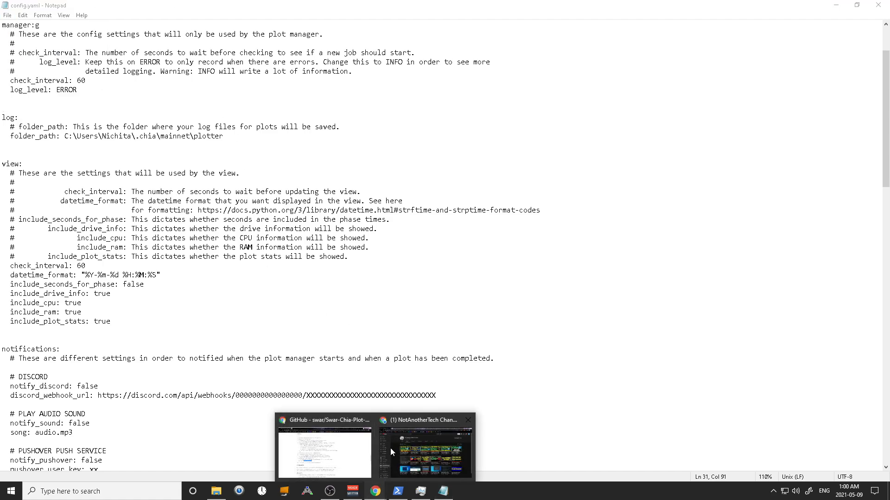
pyautogui.click(405, 449)
pyautogui.click(123, 8)
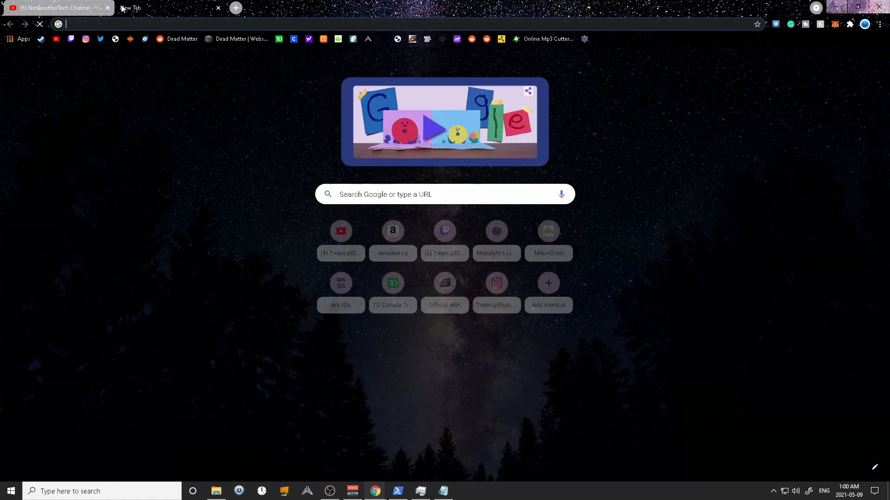
pyautogui.write('ho')
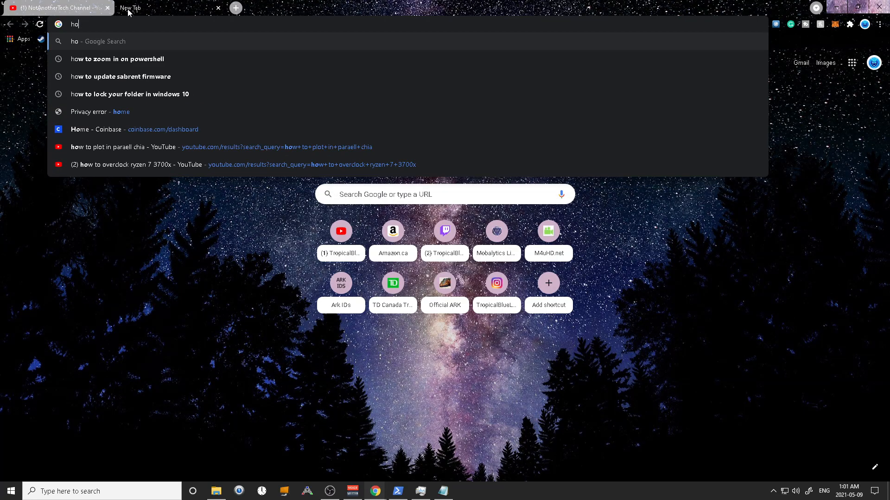
pyautogui.write('w to c')
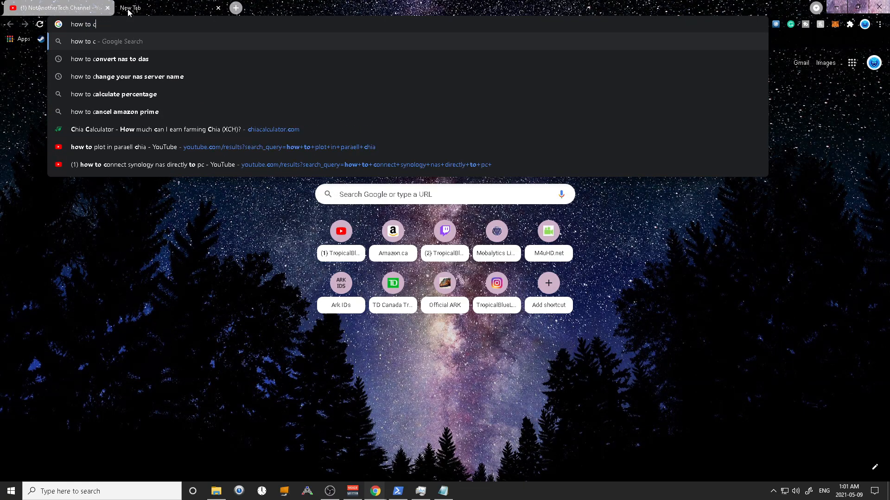
pyautogui.write('heck line')
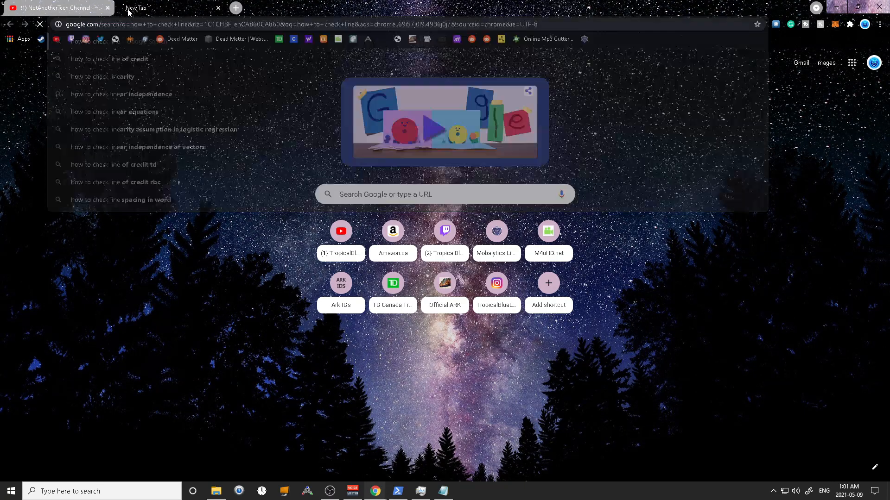
pyautogui.press('Return')
# Extend the Google search to "how to check line on notepad" and reword it as "how to find line on notepad"
pyautogui.click(194, 74)
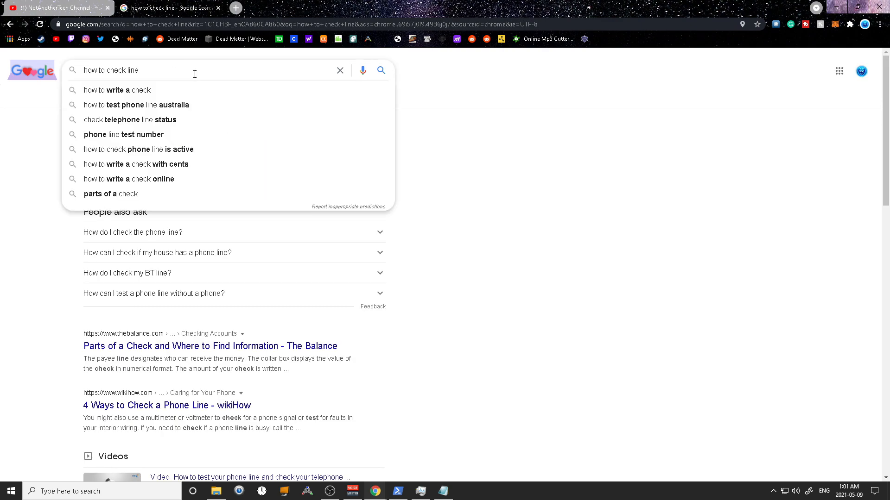
pyautogui.write('on note')
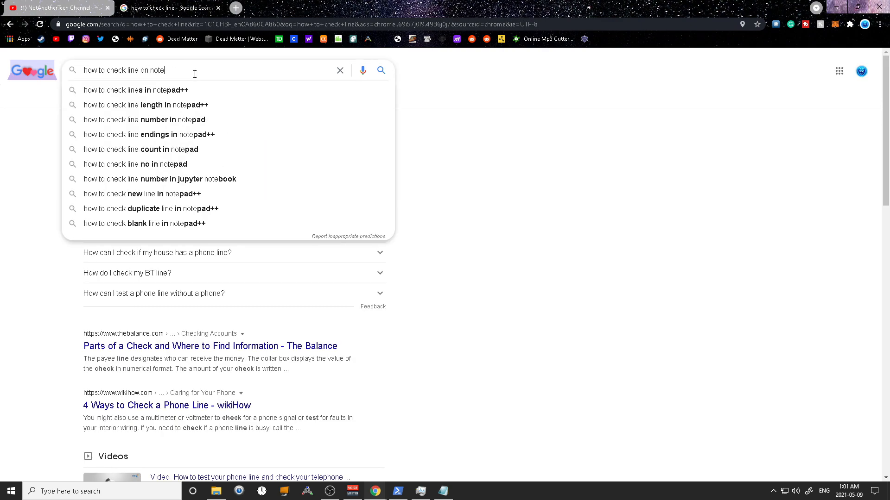
pyautogui.write('pad')
pyautogui.press('Return')
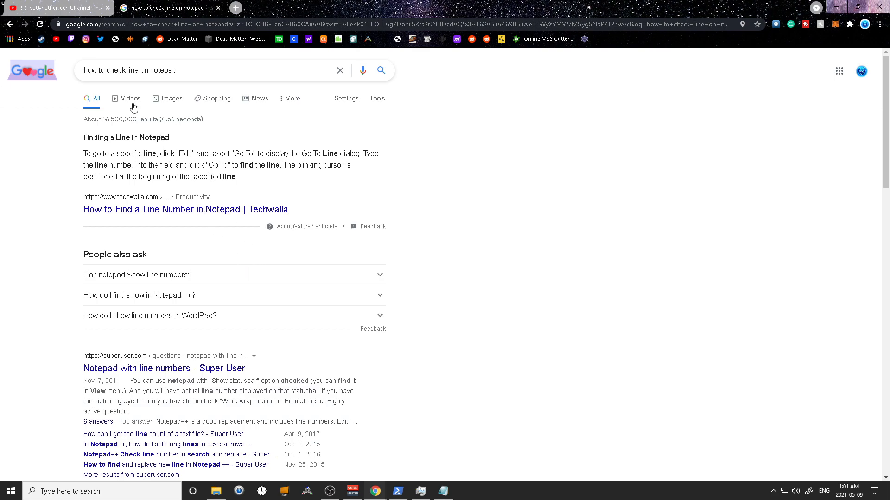
pyautogui.moveTo(126, 70); pyautogui.dragTo(107, 79)
pyautogui.write('find')
pyautogui.press('Return')
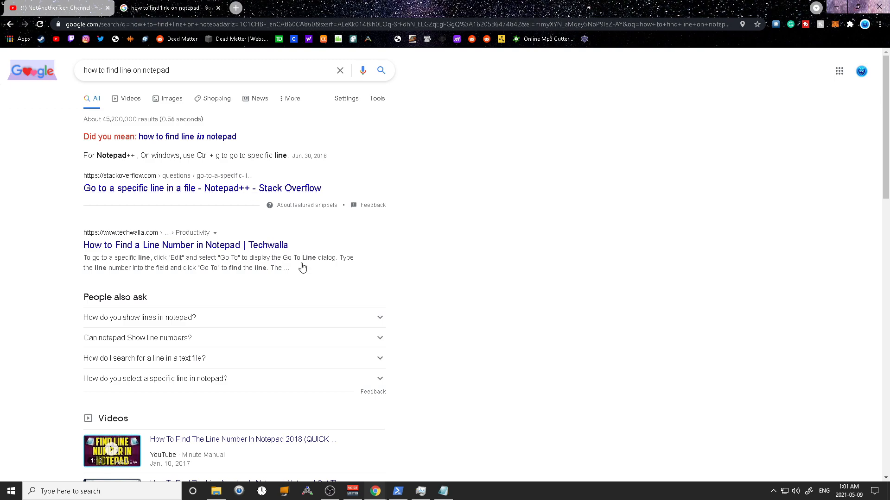
# Return to Notepad, try again to go to a specific line in config.yaml, and close the file
pyautogui.click(441, 494)
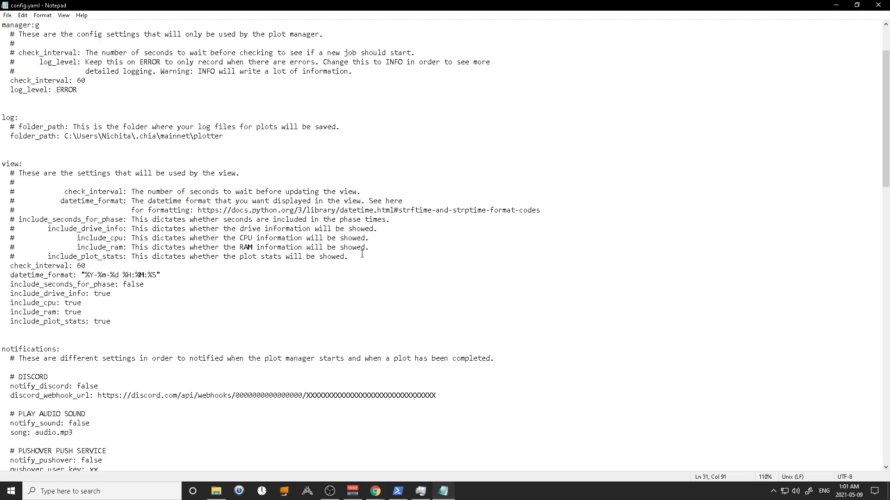
pyautogui.click(287, 210)
pyautogui.write('g')
pyautogui.press('BackSpace')
pyautogui.click(878, 4)
pyautogui.click(478, 254)
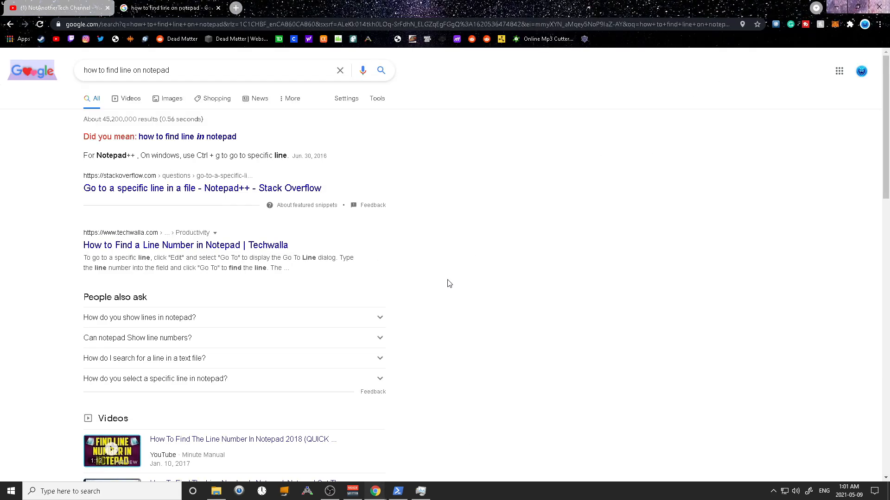
# Reopen config.yaml from the Swar-Chia-Plot-Manager-main folder in a maximized Notepad window
pyautogui.click(216, 491)
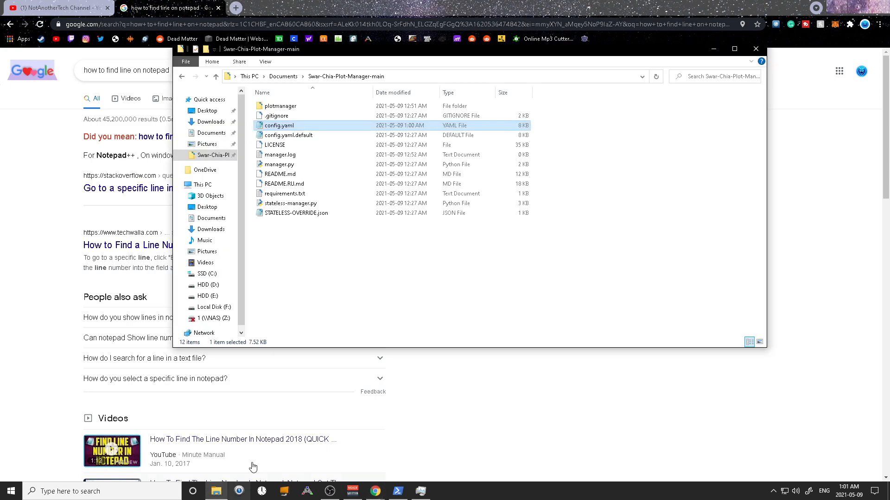
pyautogui.doubleClick(287, 125)
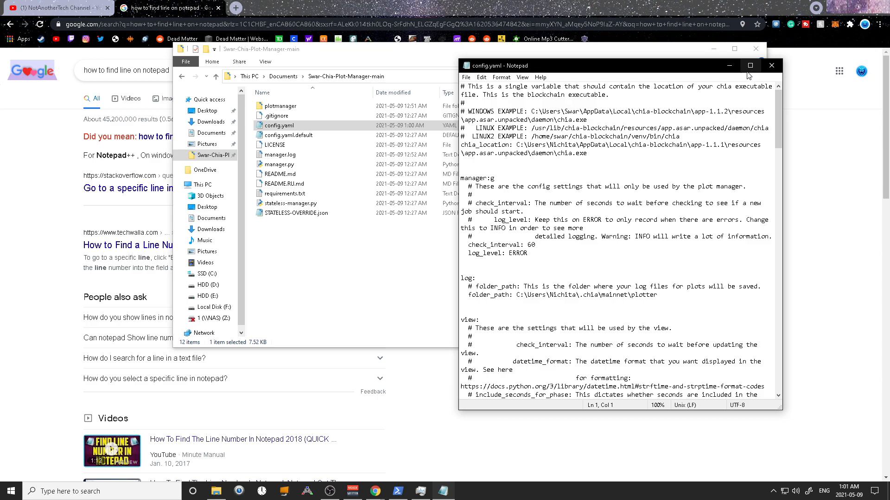
pyautogui.click(159, 222)
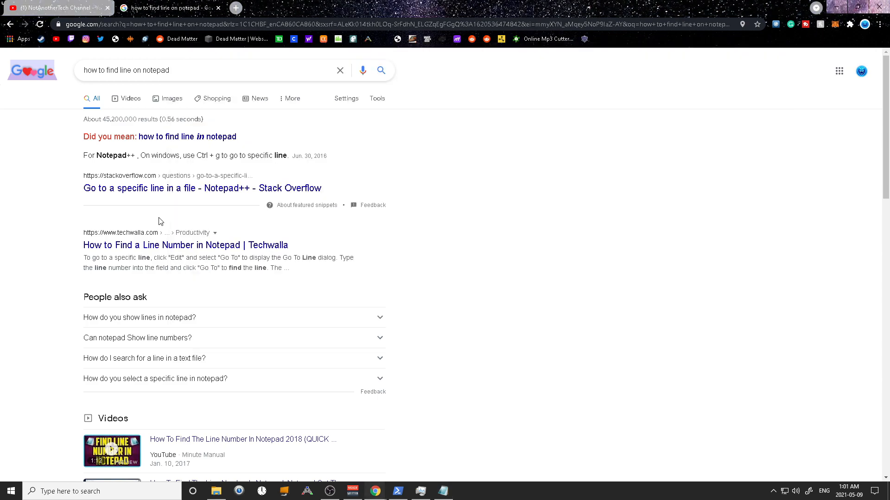
pyautogui.click(438, 494)
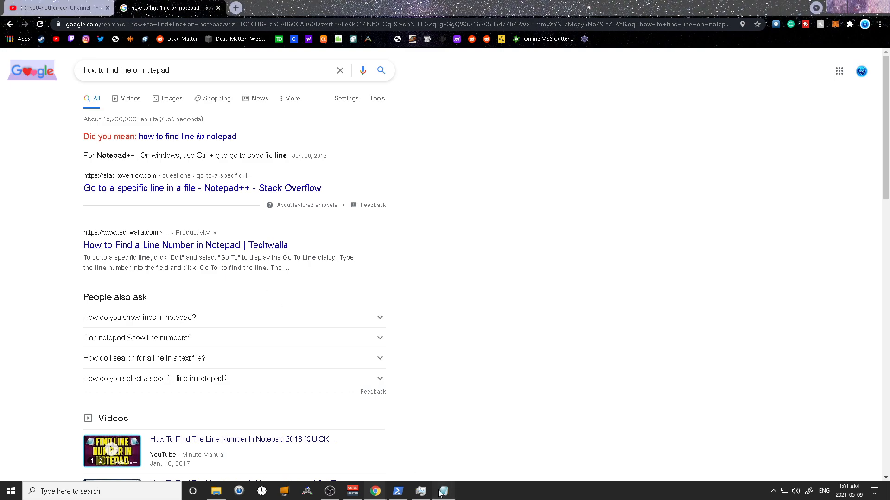
pyautogui.doubleClick(745, 61)
pyautogui.click(489, 154)
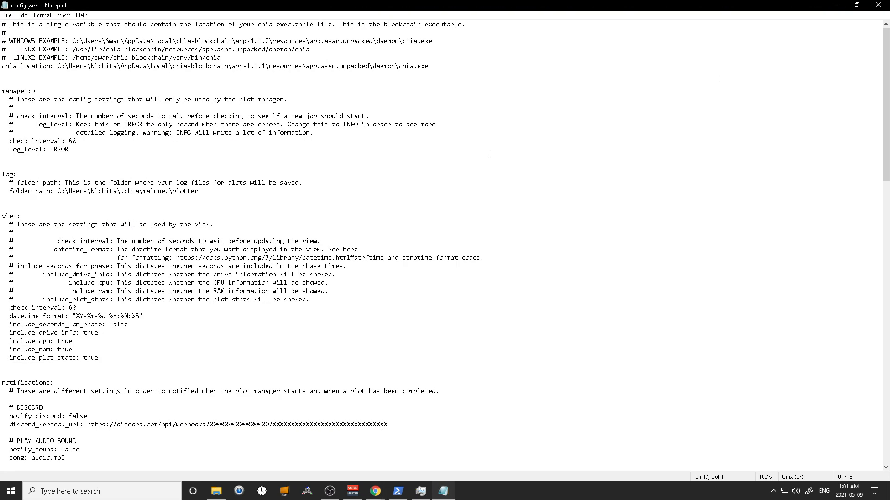
# Check the line numbers of entries in config.yaml from the log and notification settings down to the global section
pyautogui.rightClick(324, 88)
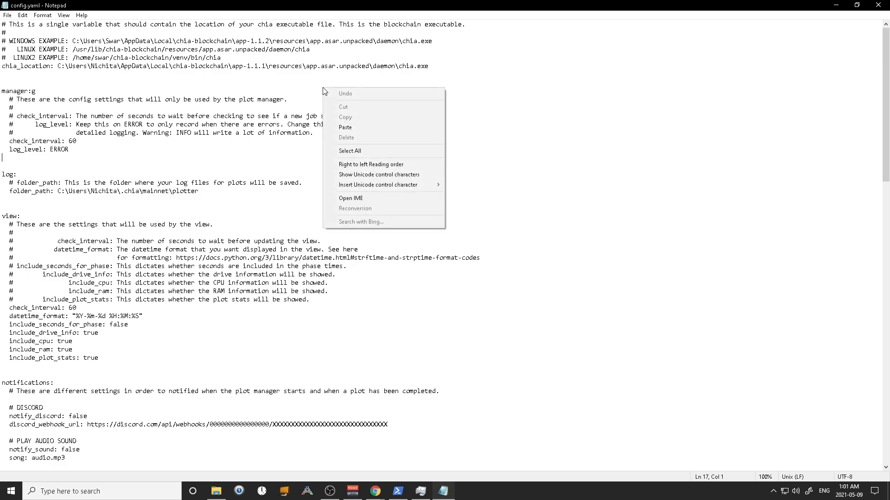
pyautogui.click(566, 164)
pyautogui.scroll(-9, 603, 215)
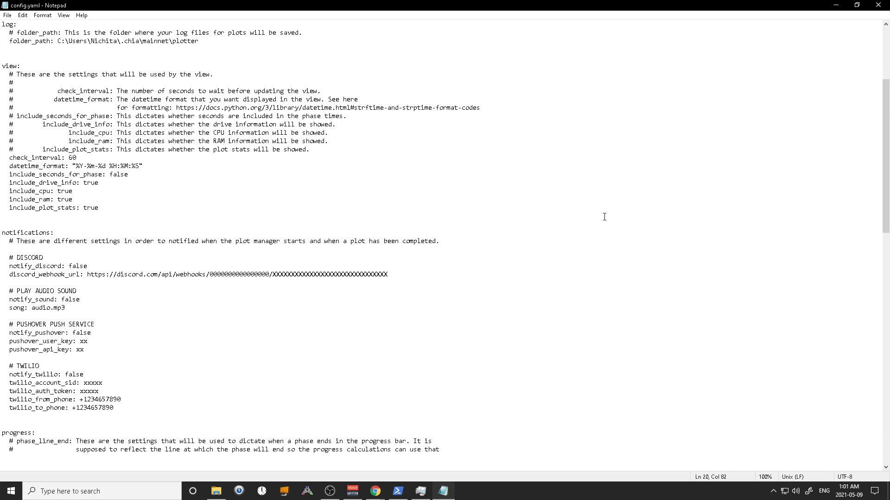
pyautogui.click(612, 252)
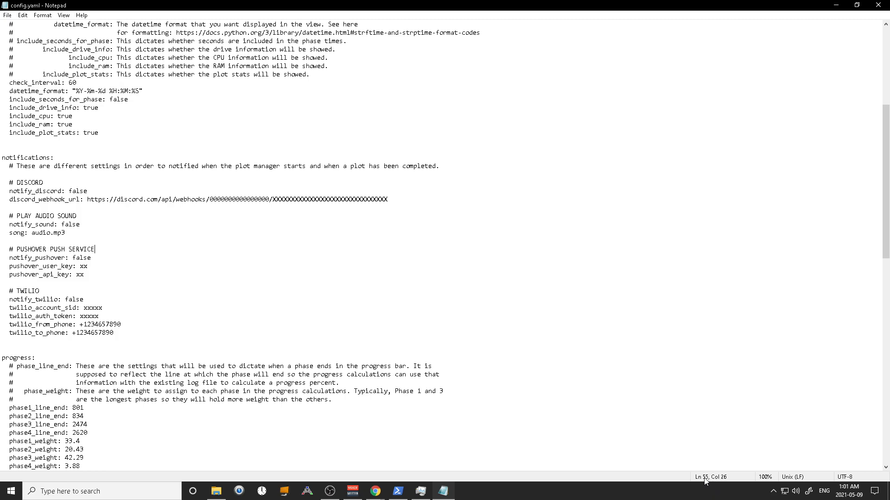
pyautogui.scroll(-7, 322, 305)
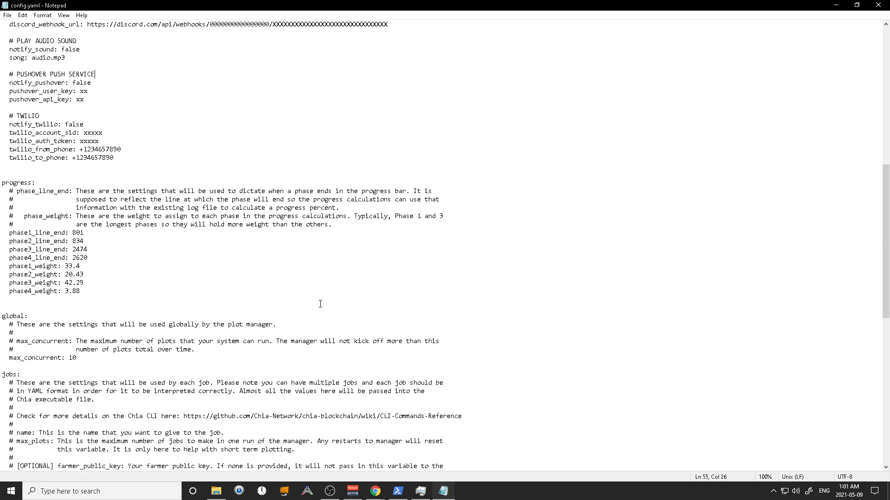
pyautogui.scroll(-9, 275, 292)
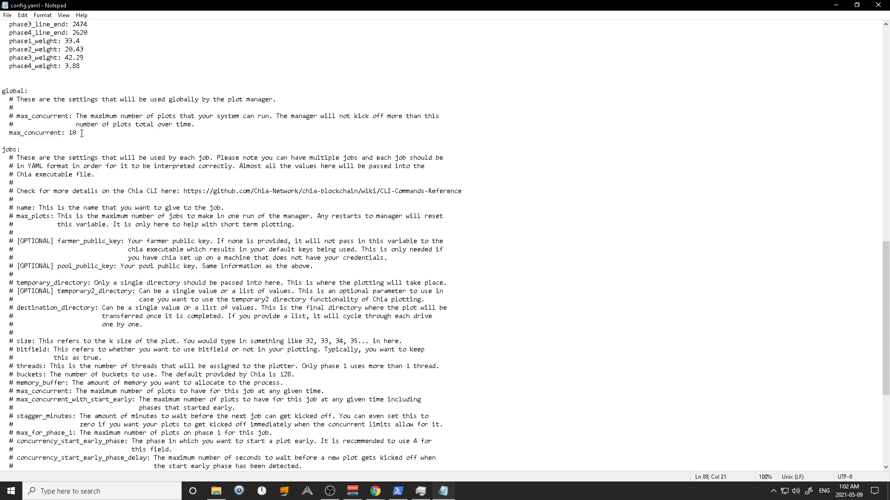
# Re-enter 10 as the max_concurrent value in the global section of config.yaml
pyautogui.press('BackSpace')
pyautogui.press('BackSpace')
pyautogui.write('10')
pyautogui.click(66, 134)
pyautogui.scroll(7, 43, 118)
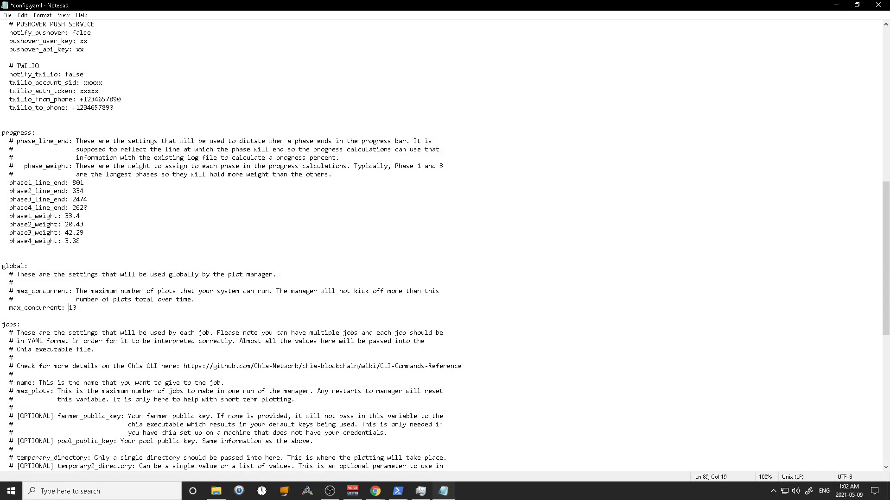
# Examine the SSD 1 job and its destination directories in config.yaml, and minimize the file
pyautogui.scroll(-15, 28, 213)
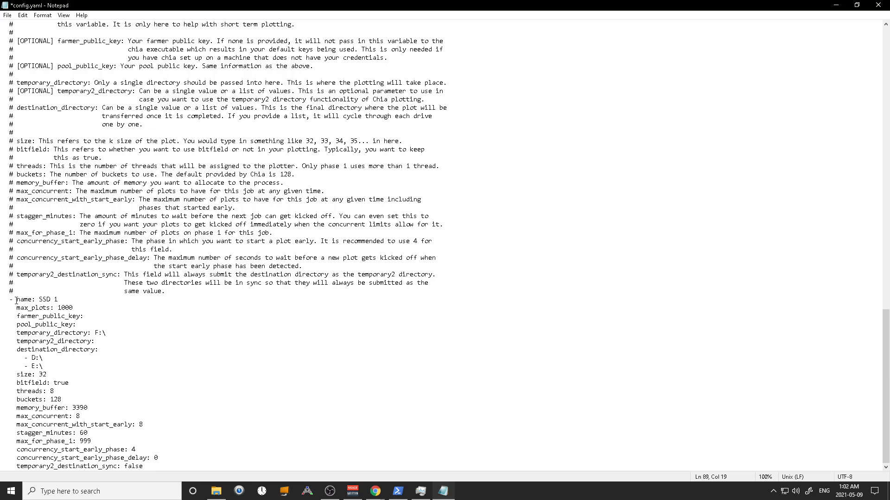
pyautogui.click(31, 367)
pyautogui.click(836, 5)
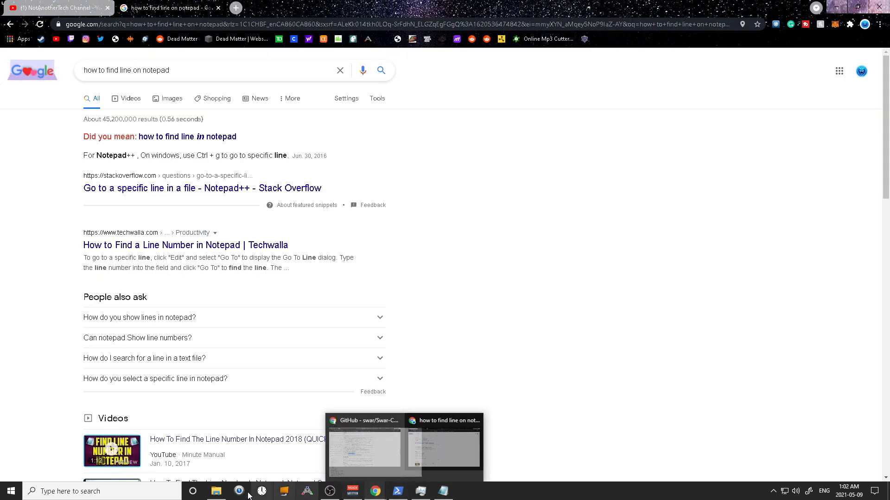
# Switch to File Explorer and open config.yaml.default from the Swar-Chia-Plot-Manager-main folder
pyautogui.click(216, 492)
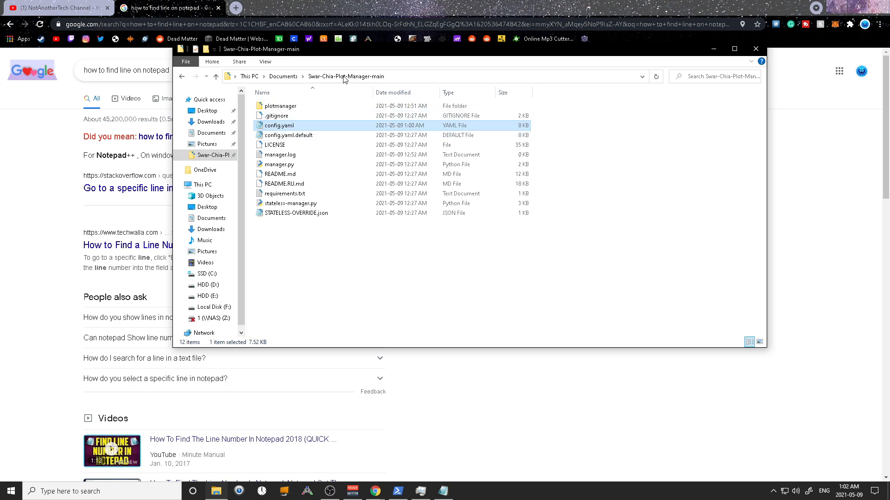
pyautogui.click(281, 137)
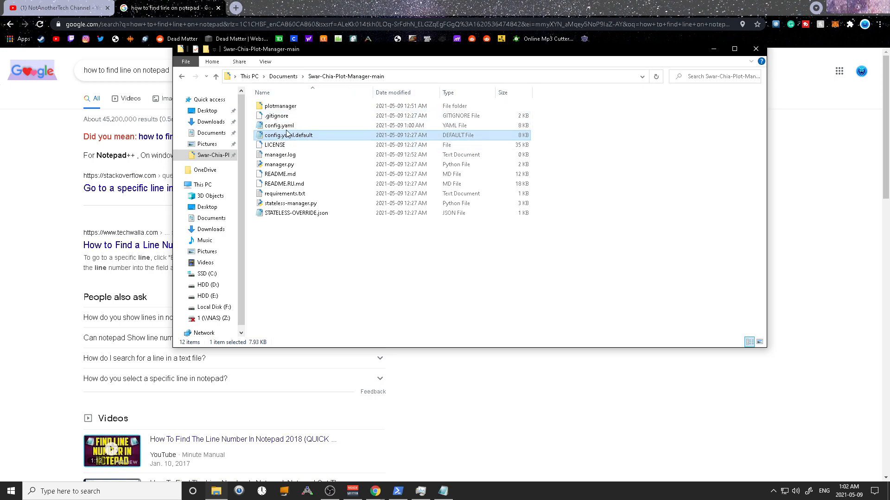
pyautogui.doubleClick(279, 126)
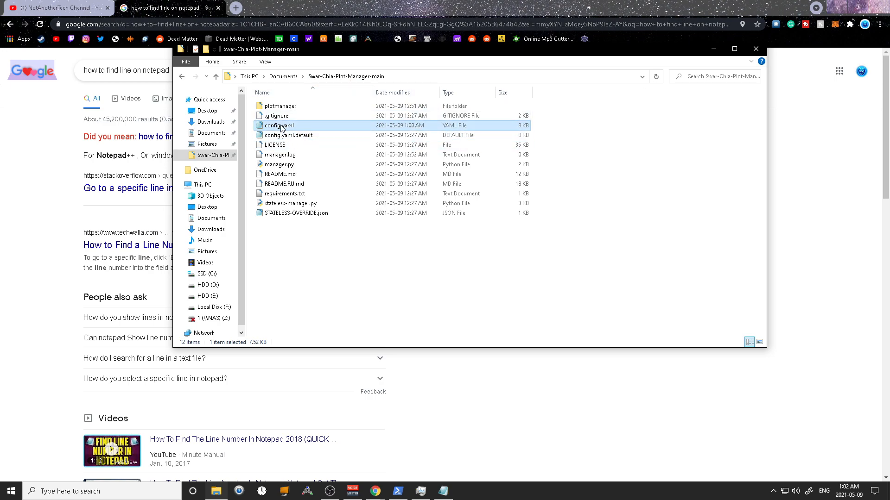
pyautogui.doubleClick(287, 135)
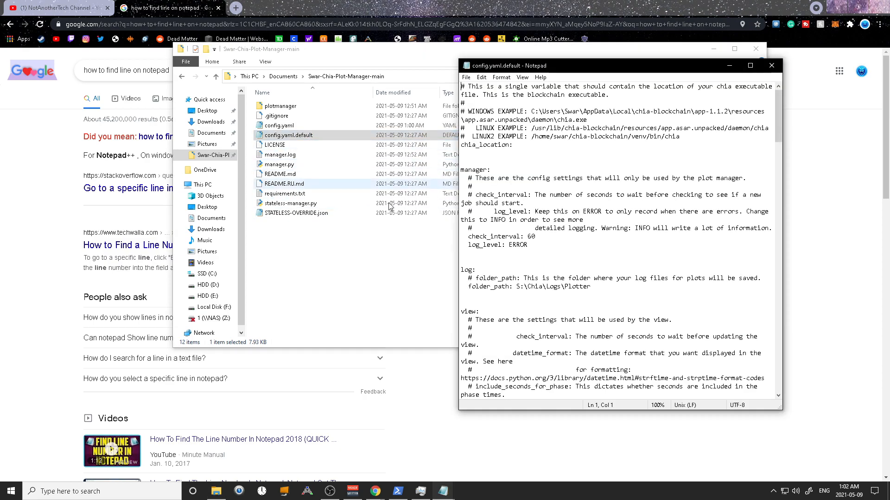
# Examine the micron and inland example jobs in config.yaml.default, highlighting the whole inland block, and close the file
pyautogui.scroll(-15, 569, 254)
pyautogui.scroll(-10, 569, 254)
pyautogui.moveTo(646, 383); pyautogui.dragTo(458, 200)
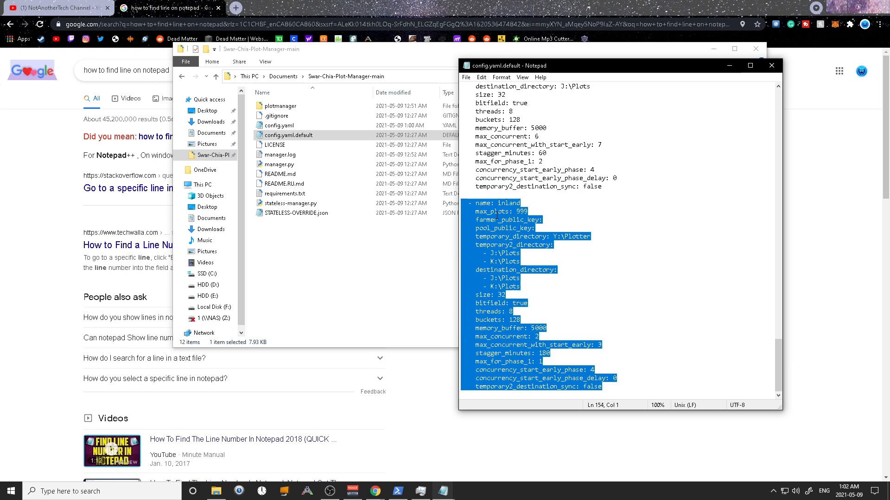
pyautogui.scroll(5, 543, 263)
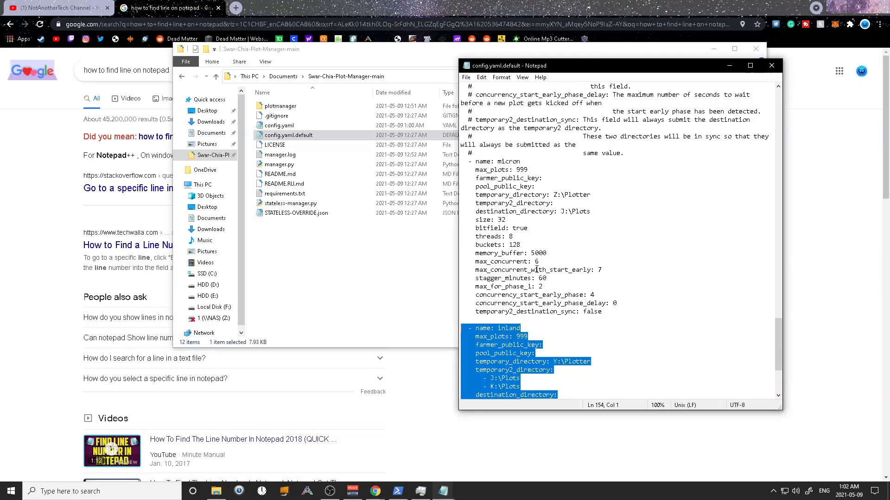
pyautogui.click(771, 67)
# Delete the stray "g" after "manager:" in config.yaml, save the file, and close it along with the folder and browser windows
pyautogui.click(755, 48)
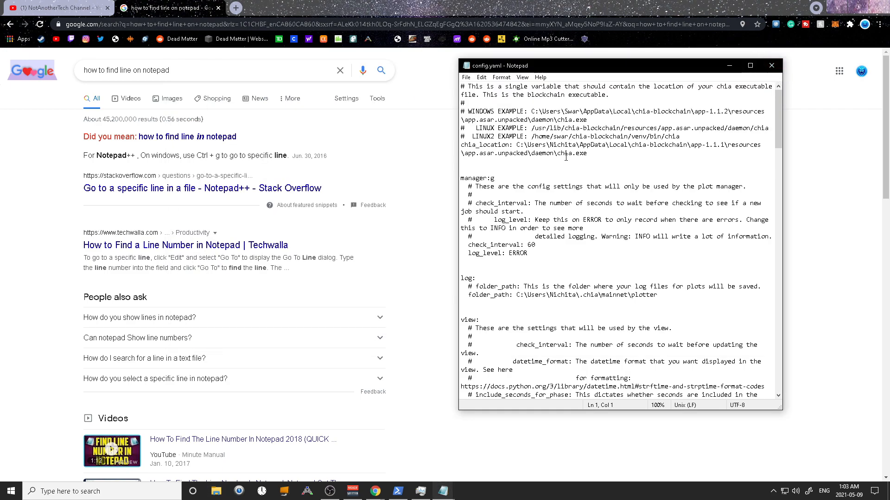
pyautogui.press('BackSpace')
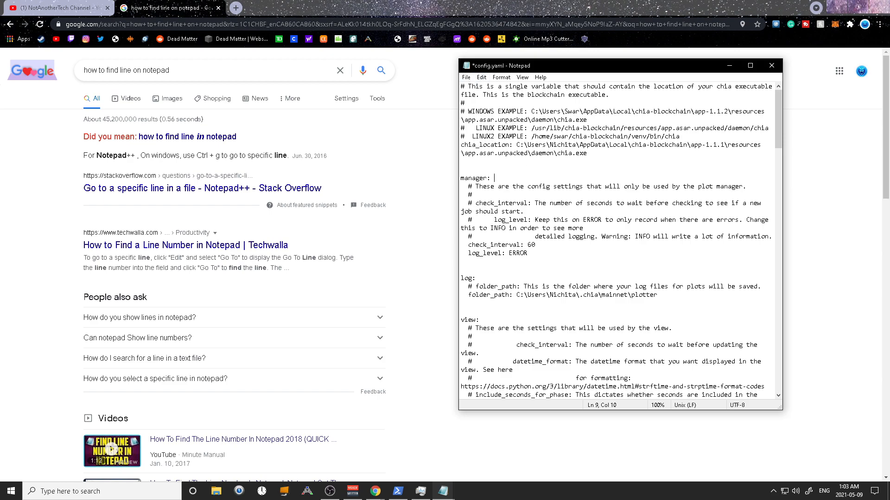
pyautogui.click(466, 78)
pyautogui.click(500, 119)
pyautogui.click(779, 66)
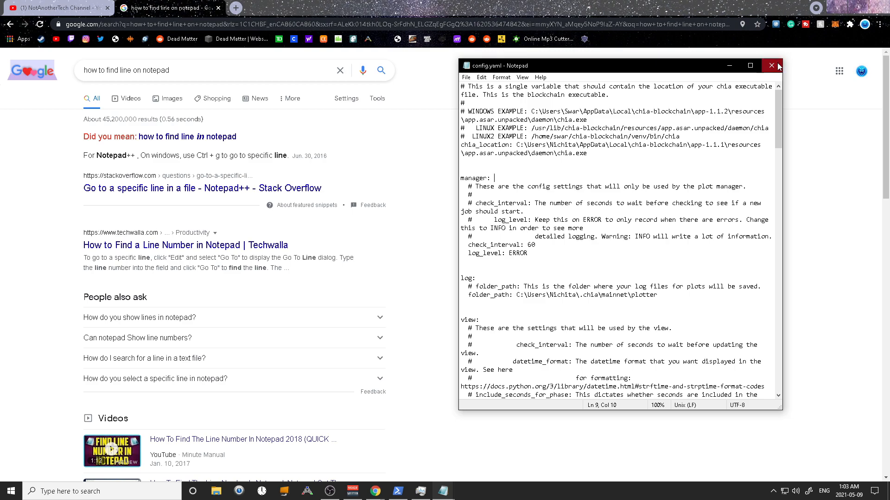
pyautogui.click(871, 5)
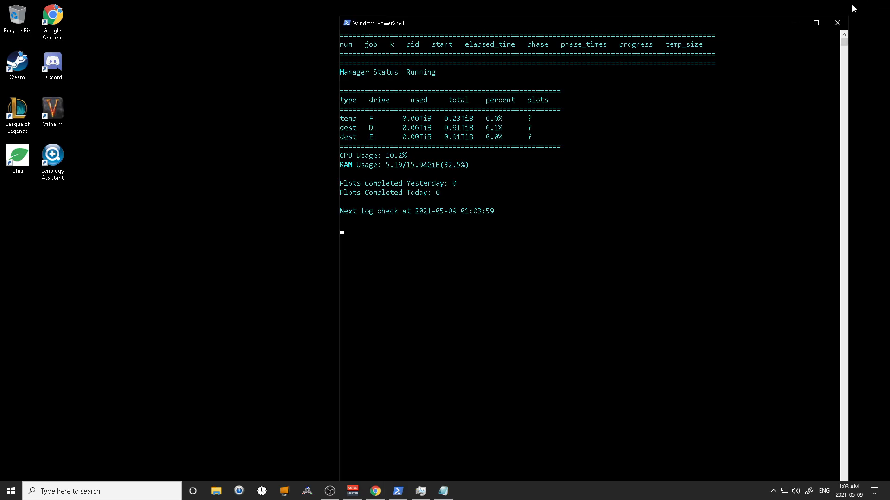